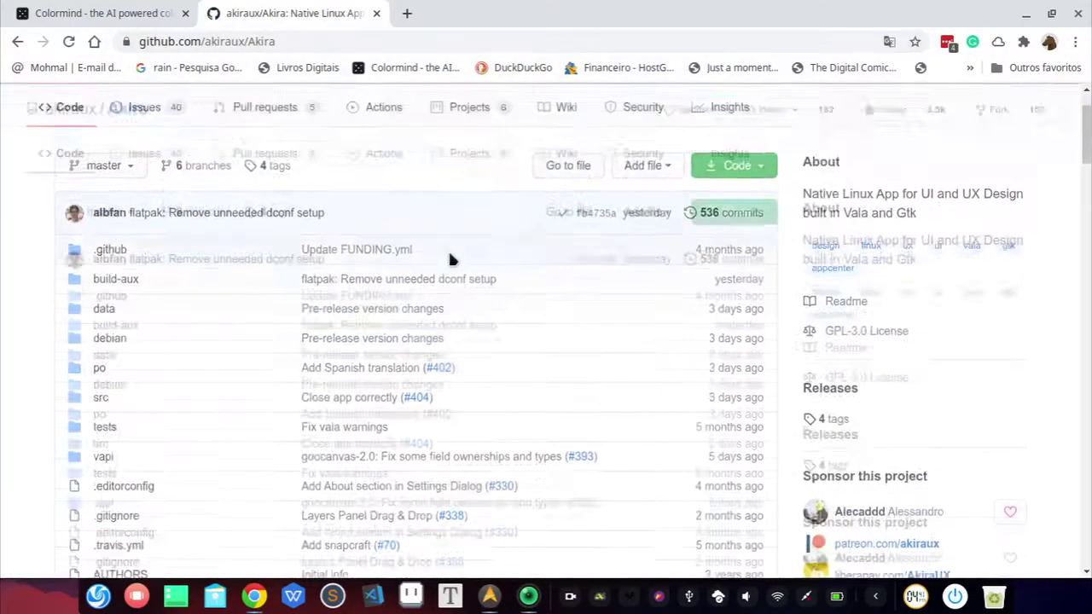
Read through the Akira repository page, from the file listing to the README's development notice and installation options
scroll(452, 258, "up", 2)
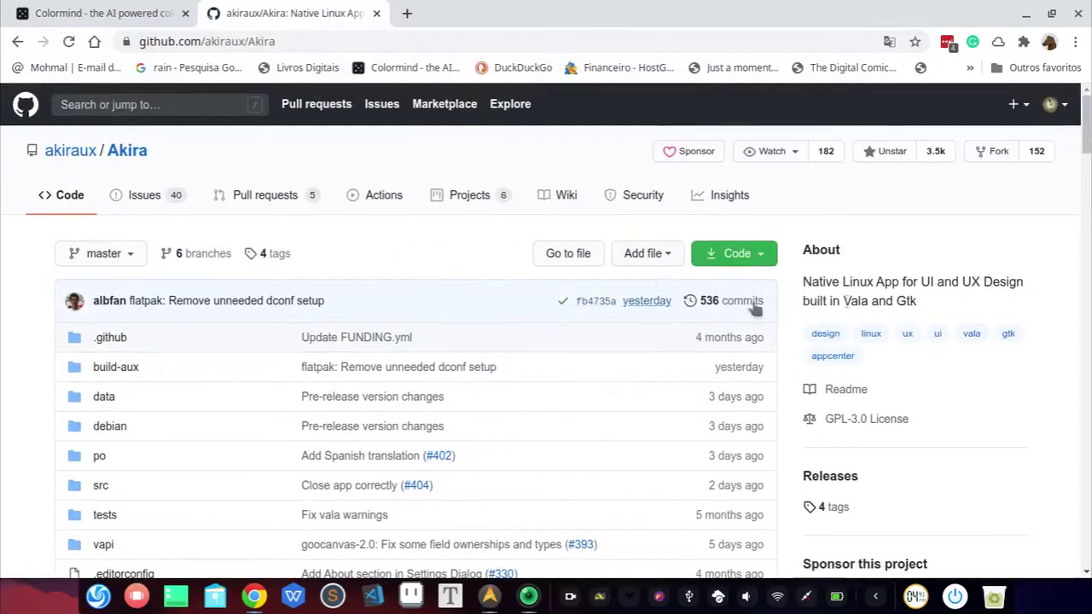
scroll(237, 271, "down", 8)
scroll(236, 270, "up", 2)
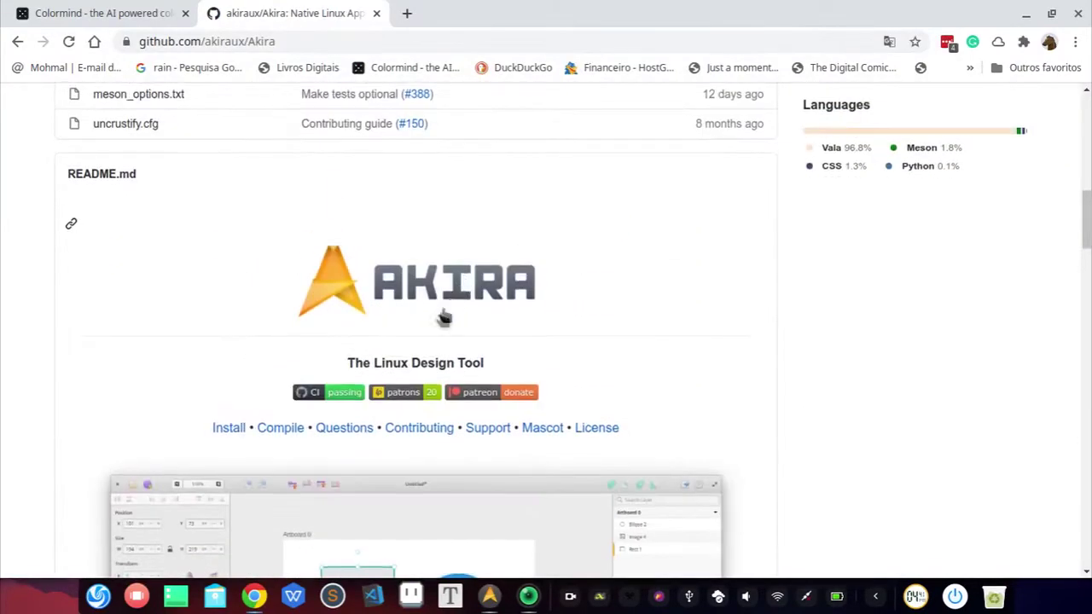
scroll(444, 317, "down", 6)
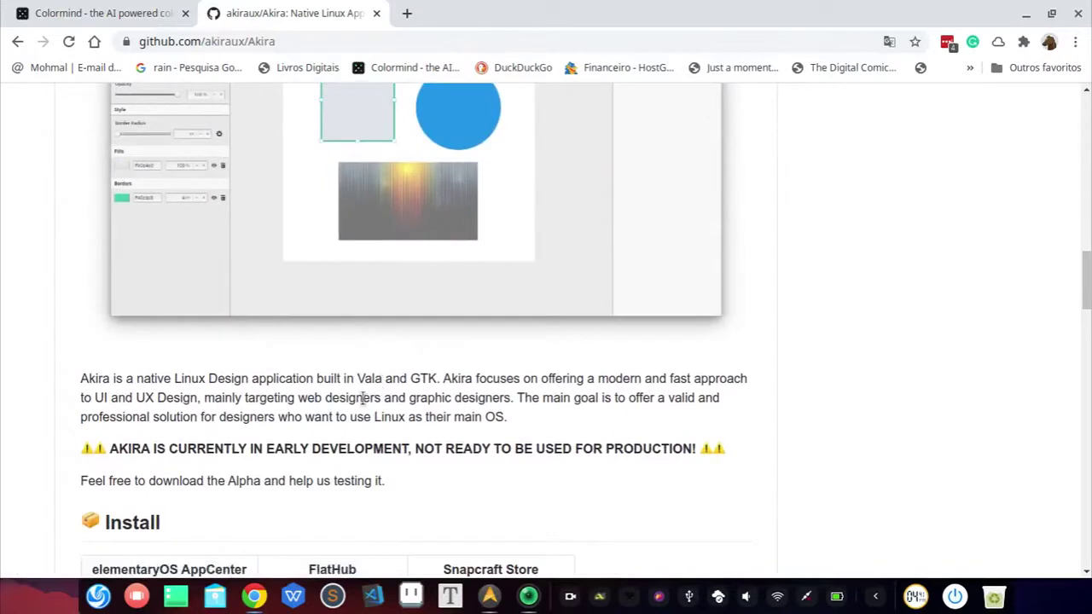
scroll(312, 399, "down", 2)
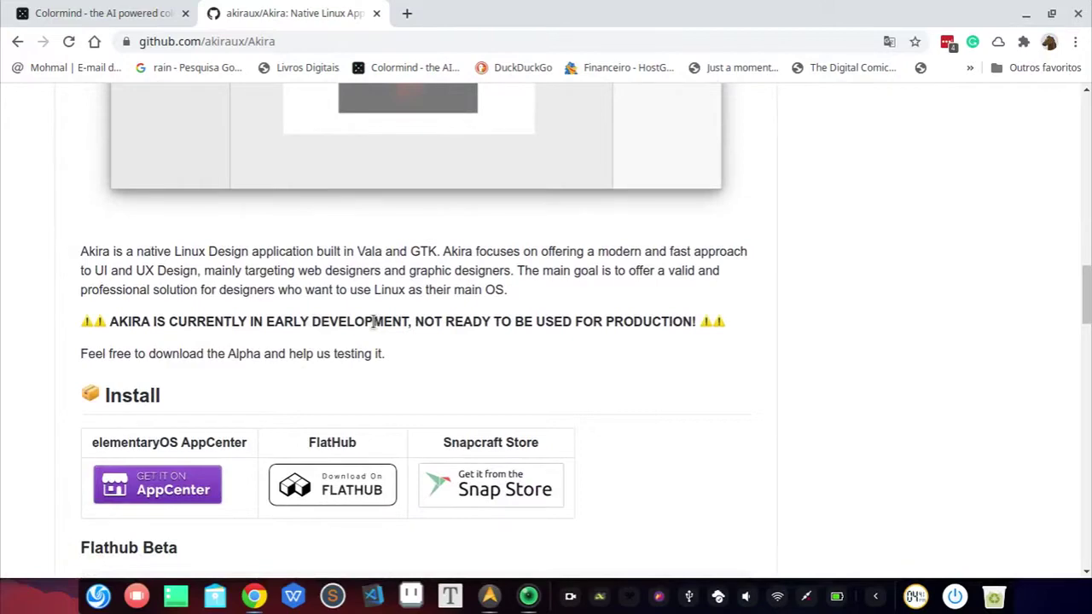
scroll(373, 321, "down", 3)
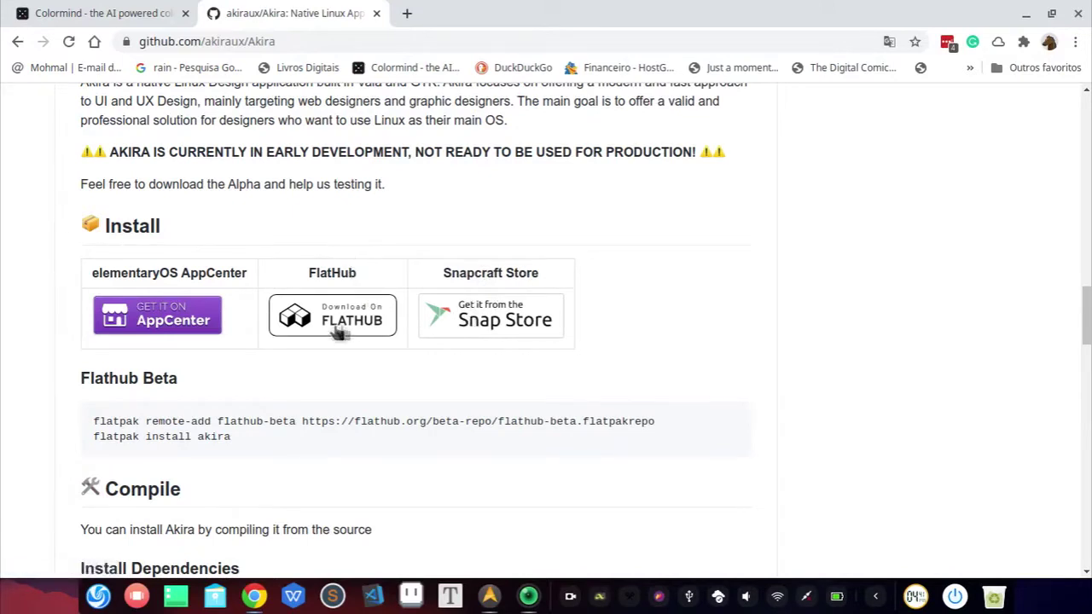
scroll(445, 327, "down", 3)
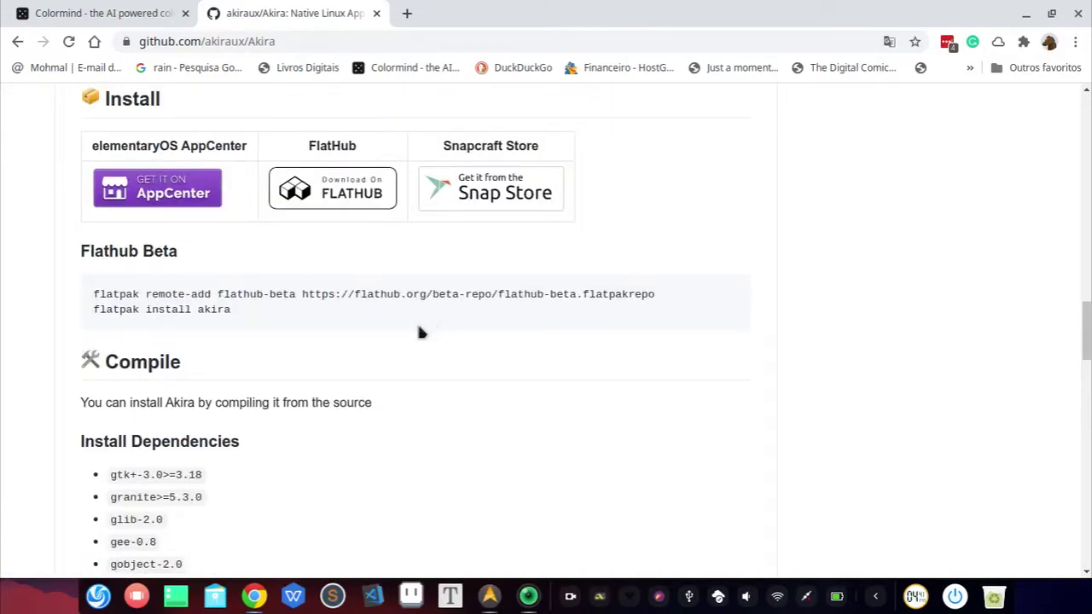
Switch to the Akira application and maximize its window
left_click(503, 595)
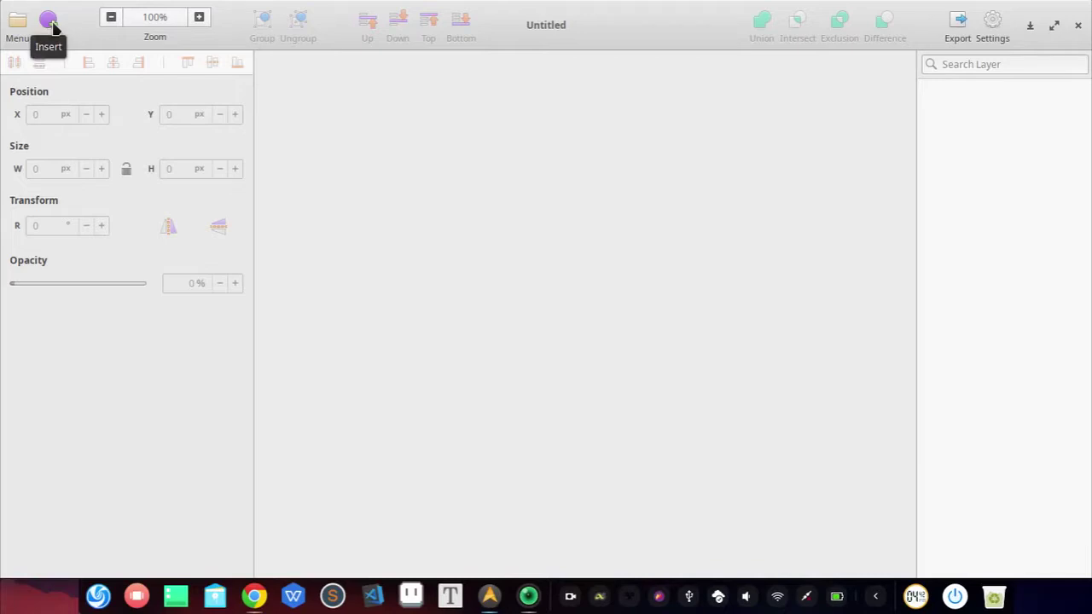
left_click_drag(657, 15, 711, 51)
double_click(730, 56)
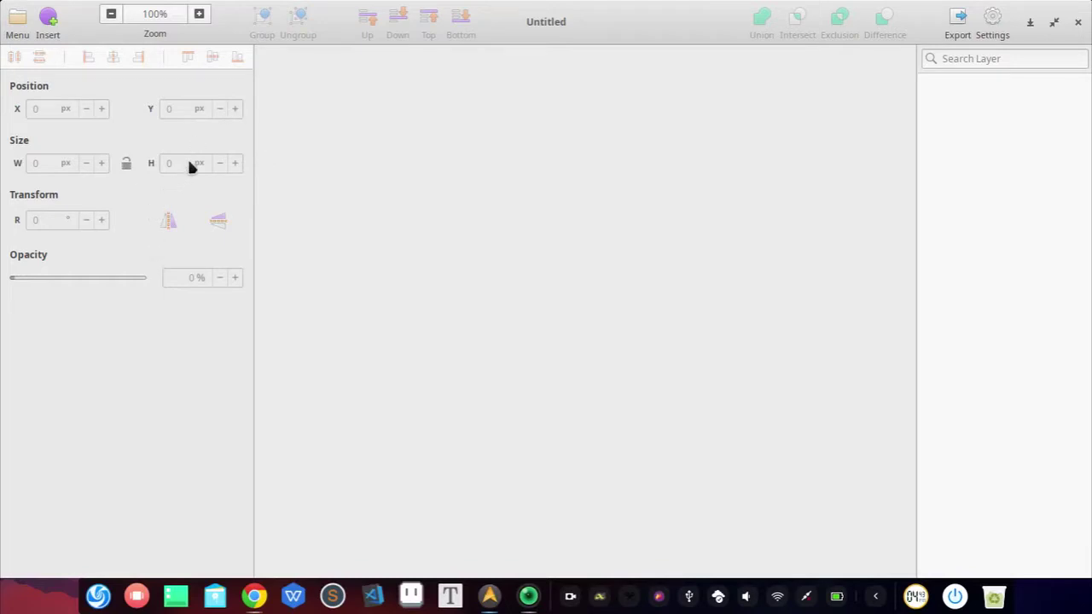
left_click(19, 21)
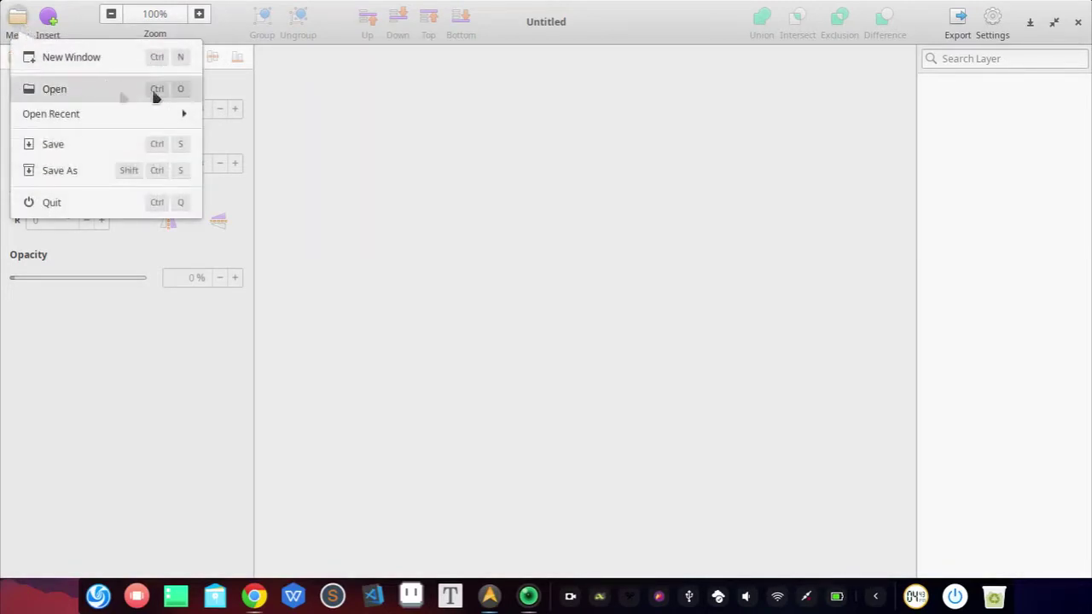
left_click(49, 115)
left_click(48, 54)
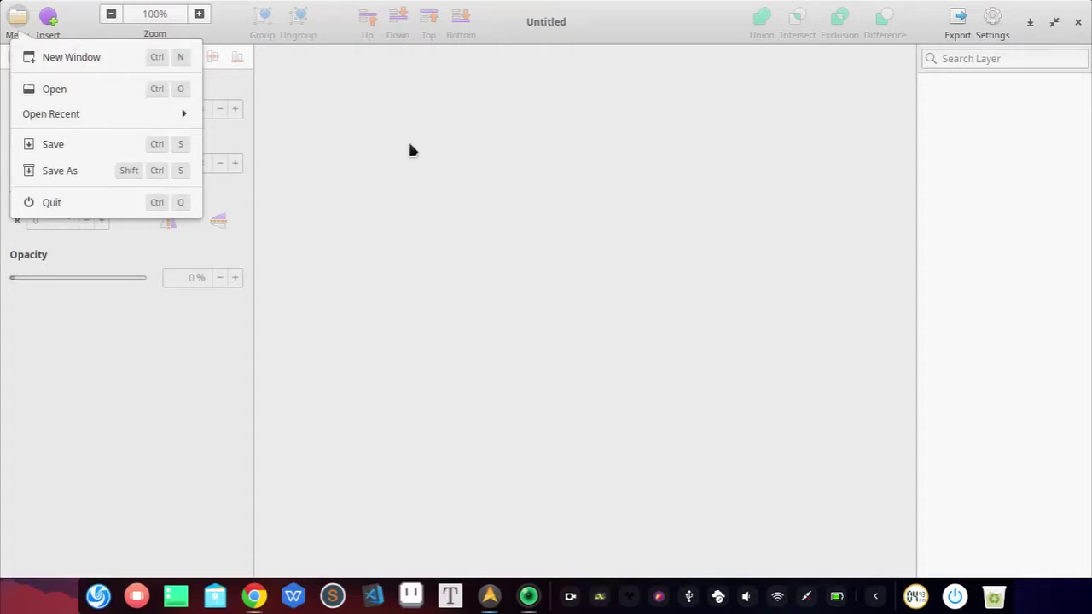
left_click(359, 146)
left_click(47, 17)
left_click(50, 20)
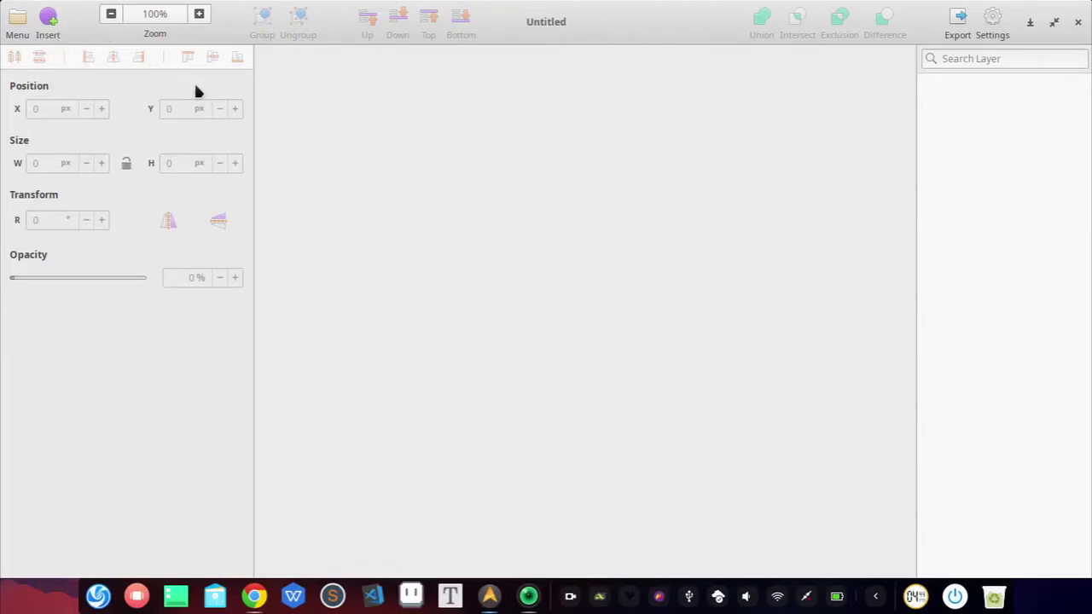
Draw an artboard about 310 × 375 px on the empty canvas and move it up toward the middle of the canvas
left_click(47, 17)
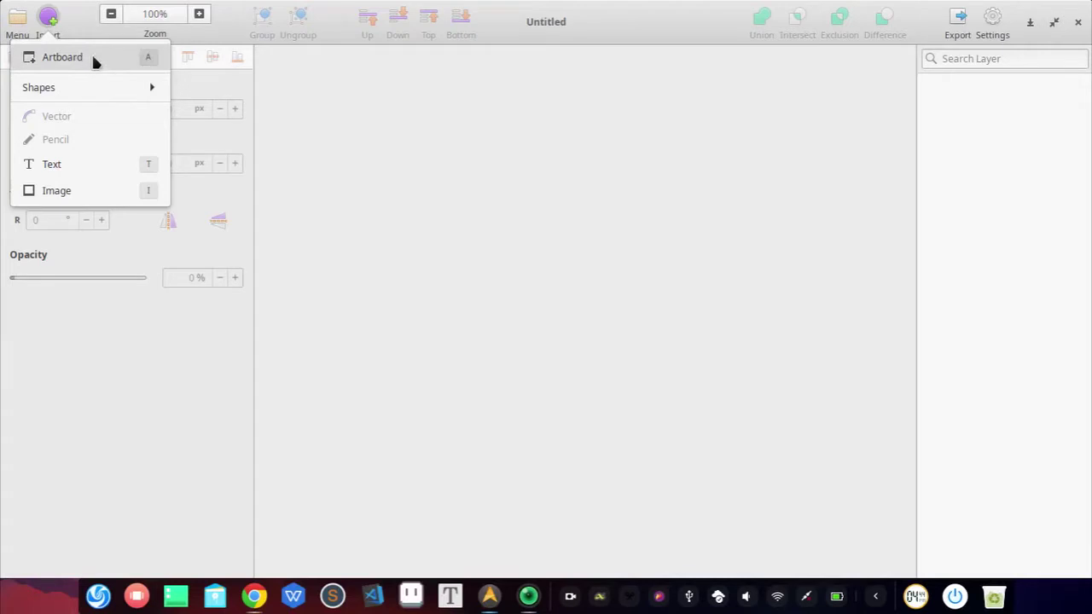
left_click(81, 56)
left_click_drag(281, 136, 527, 438)
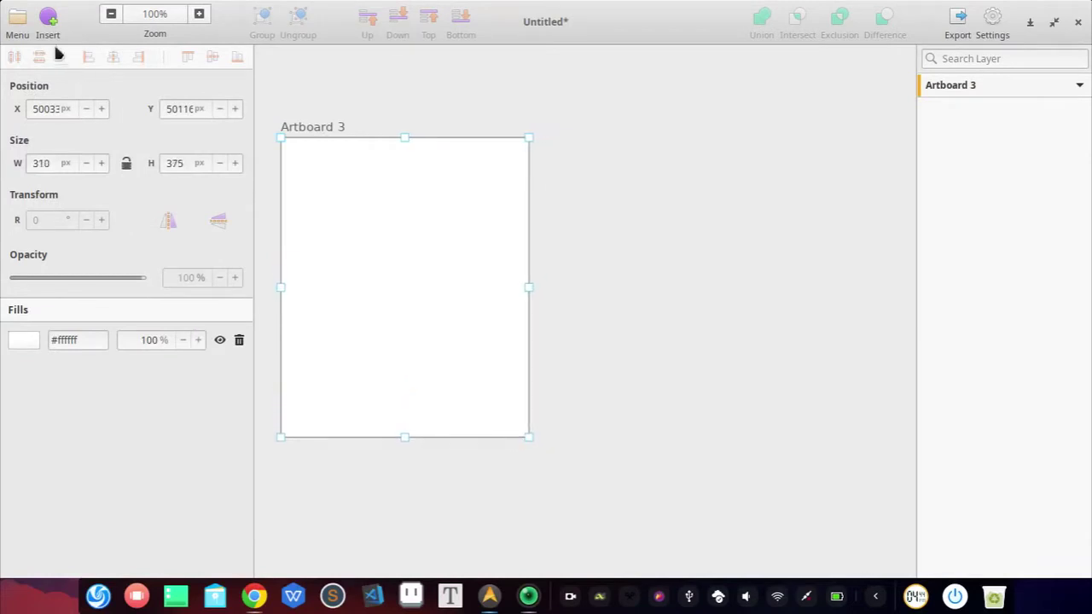
left_click(48, 17)
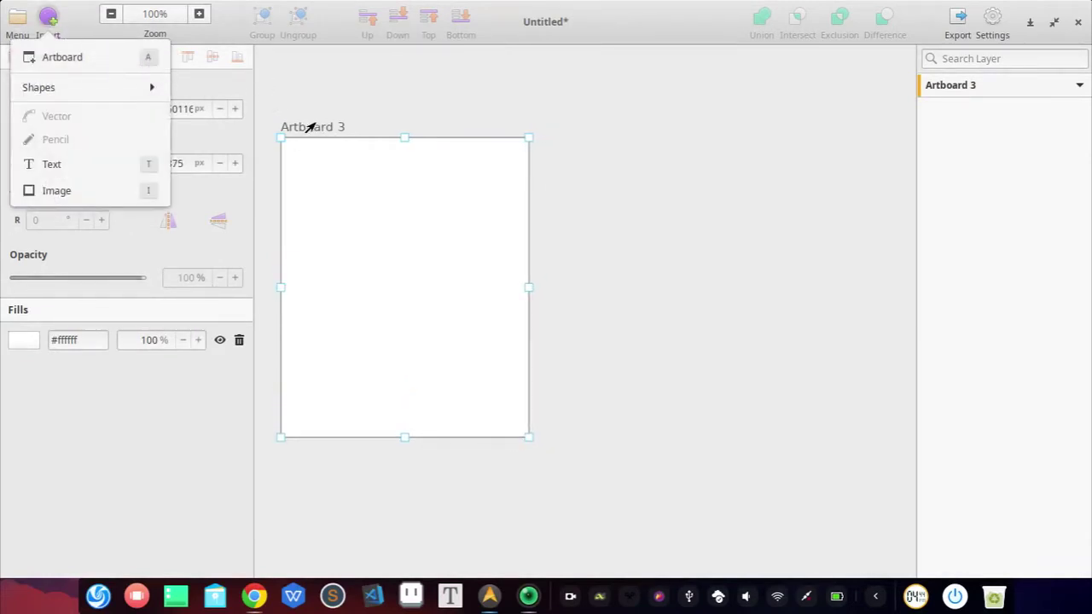
left_click(290, 128)
left_click_drag(290, 128, 369, 75)
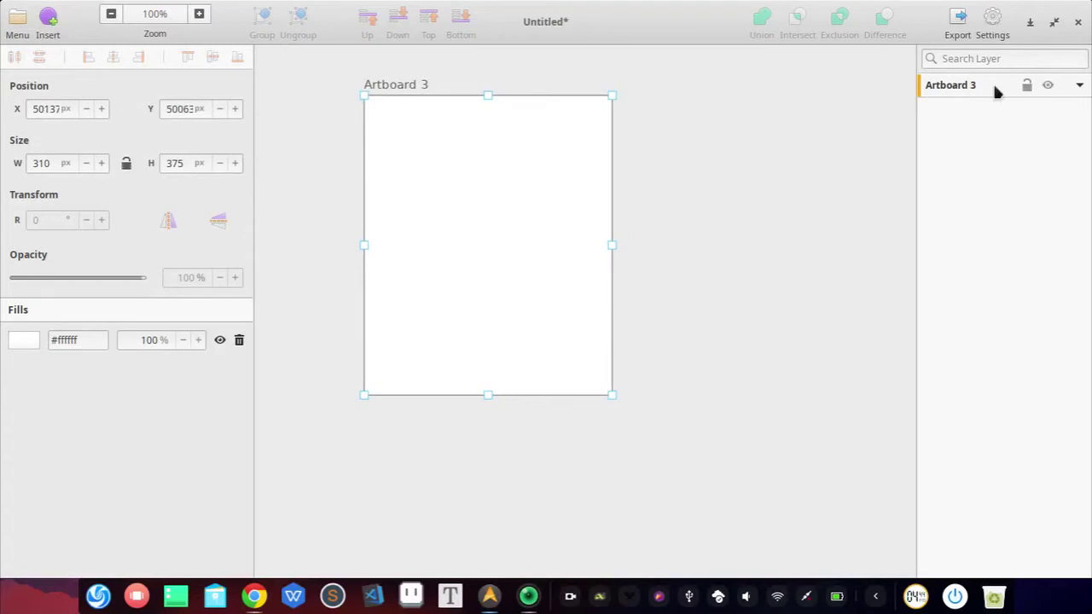
double_click(952, 85)
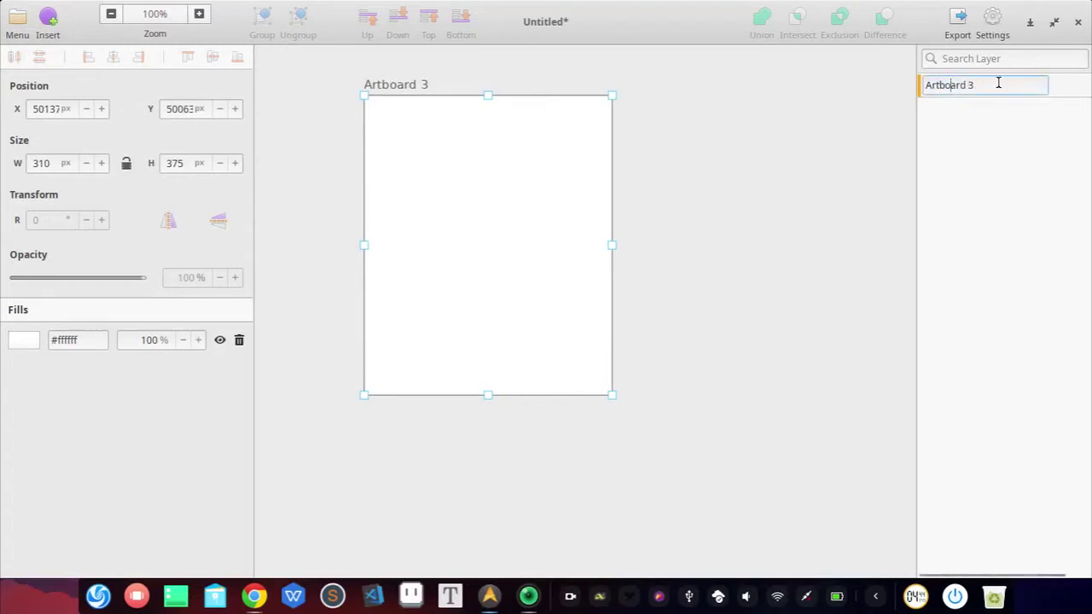
left_click(853, 105)
double_click(967, 87)
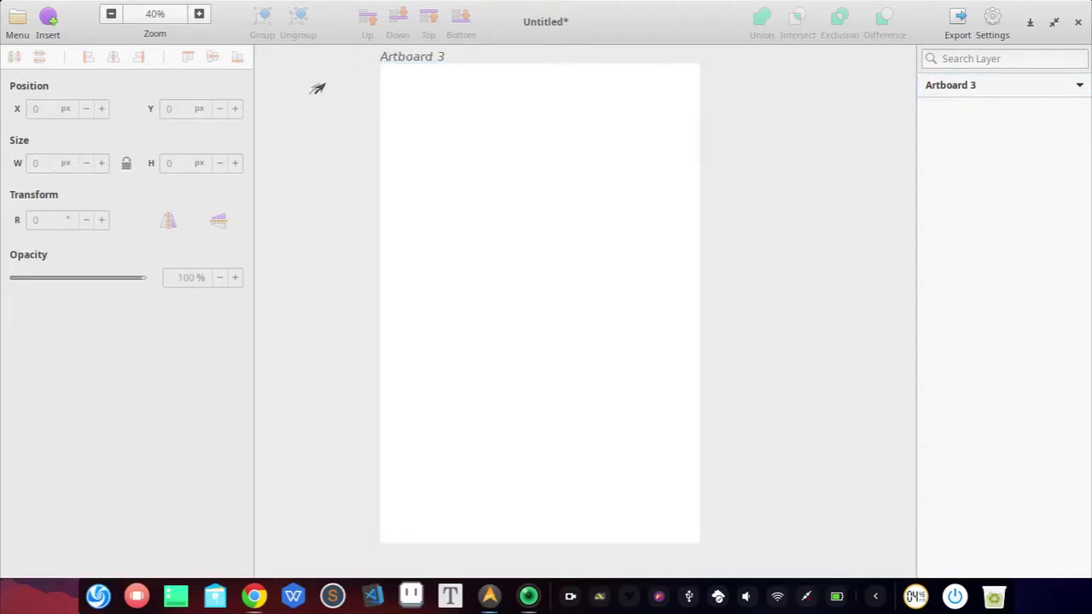
scroll(370, 119, "up", 1)
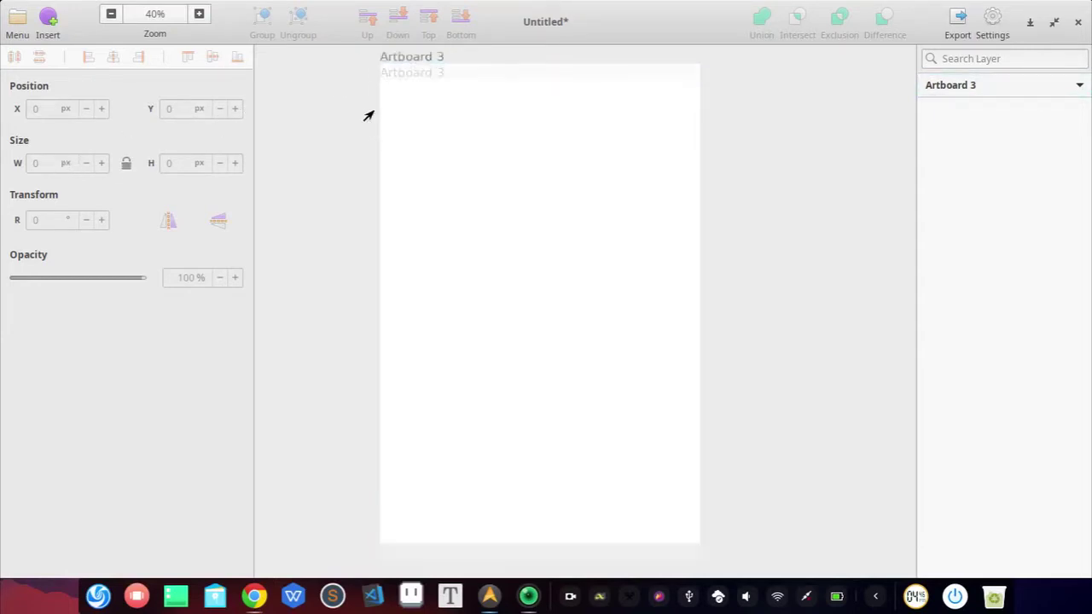
left_click(382, 82)
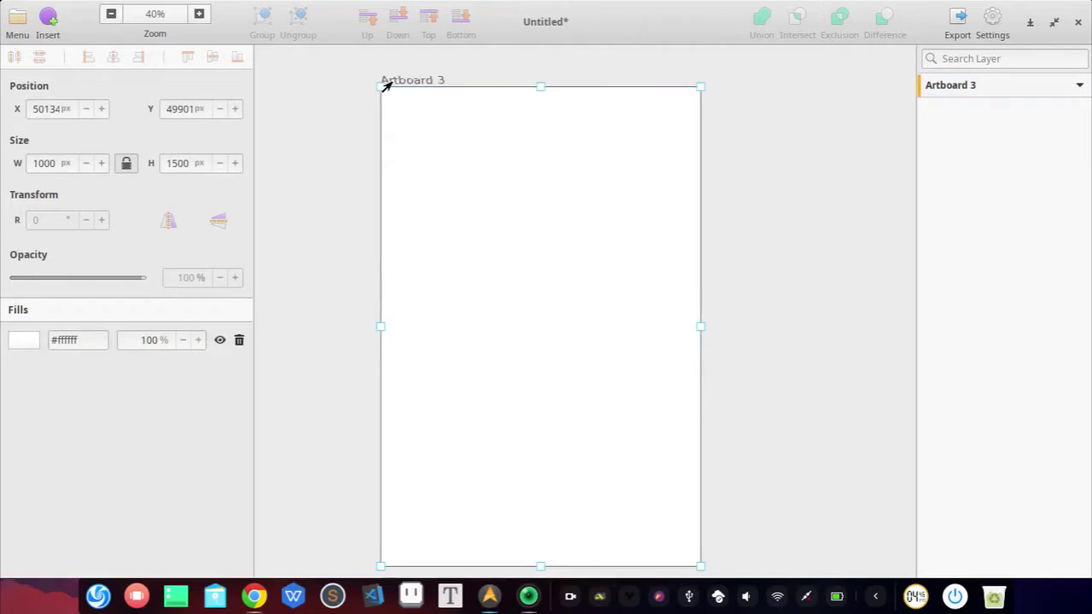
left_click(350, 100)
scroll(367, 88, "up", 2)
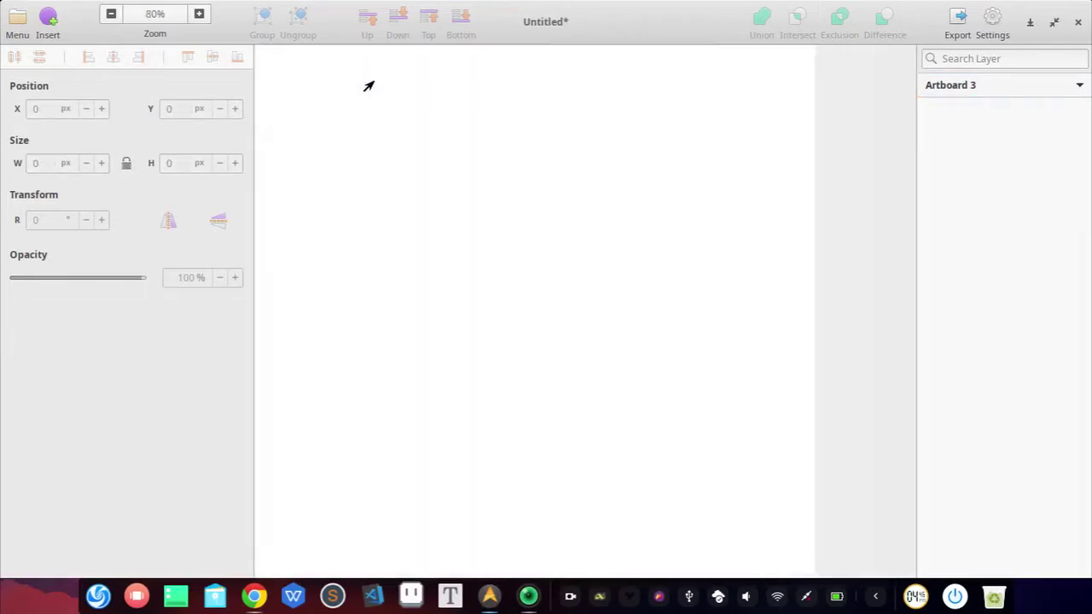
scroll(369, 85, "down", 3)
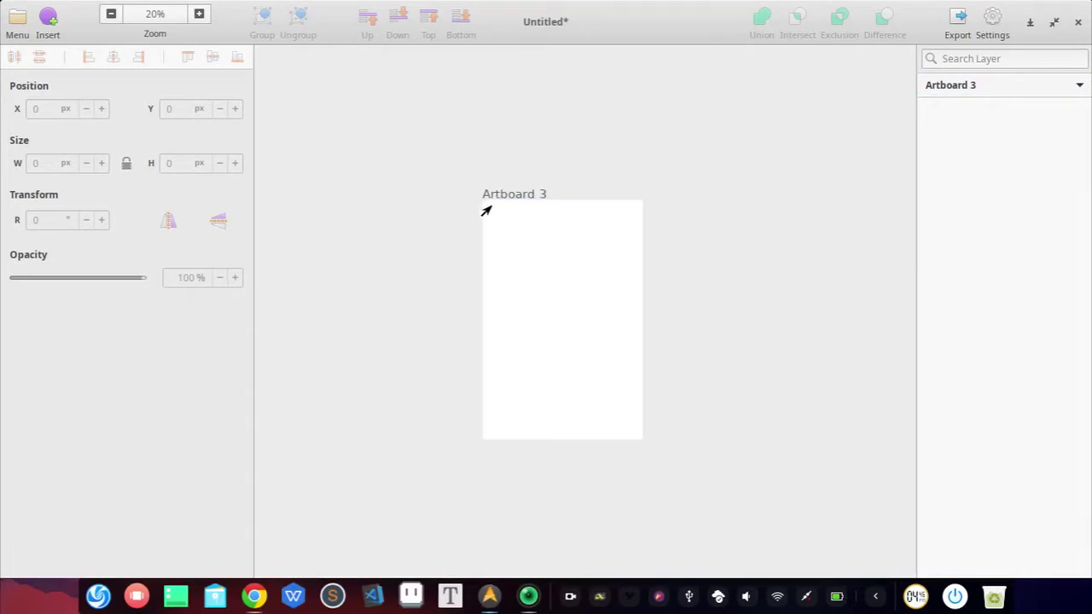
scroll(482, 204, "down", 1)
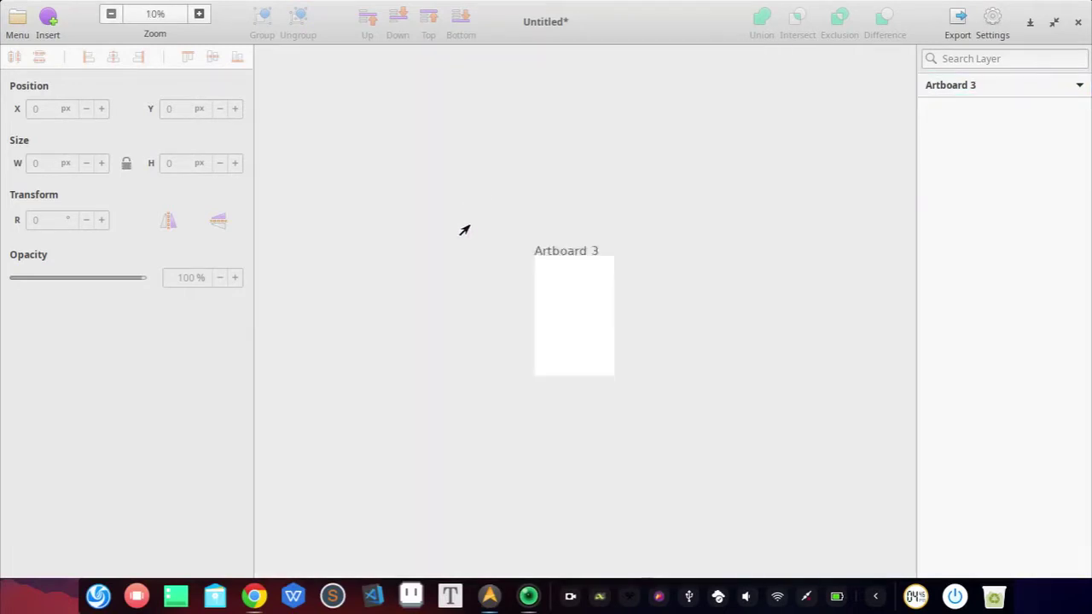
scroll(463, 215, "up", 3)
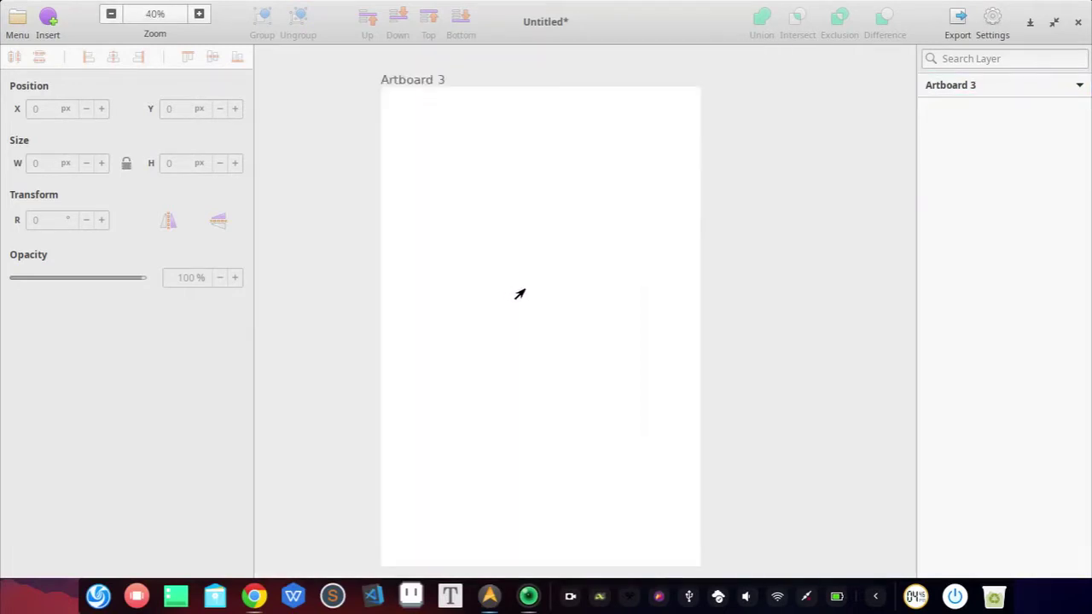
Set the artboard's size to 600 × 900 px, keeping its proportions locked
left_click(402, 80)
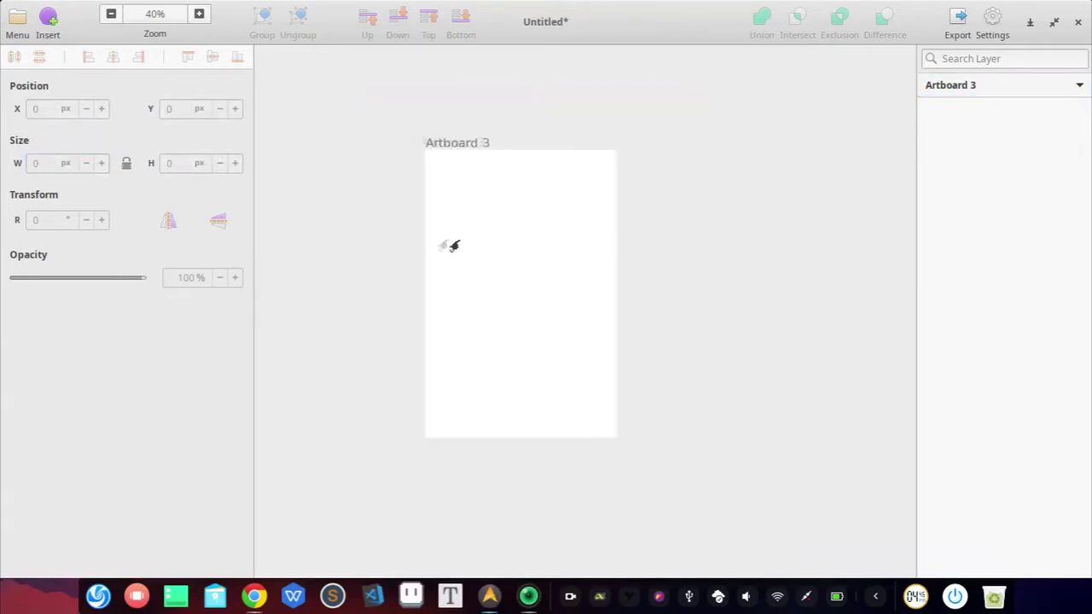
left_click_drag(458, 240, 563, 242)
scroll(360, 205, "up", 3)
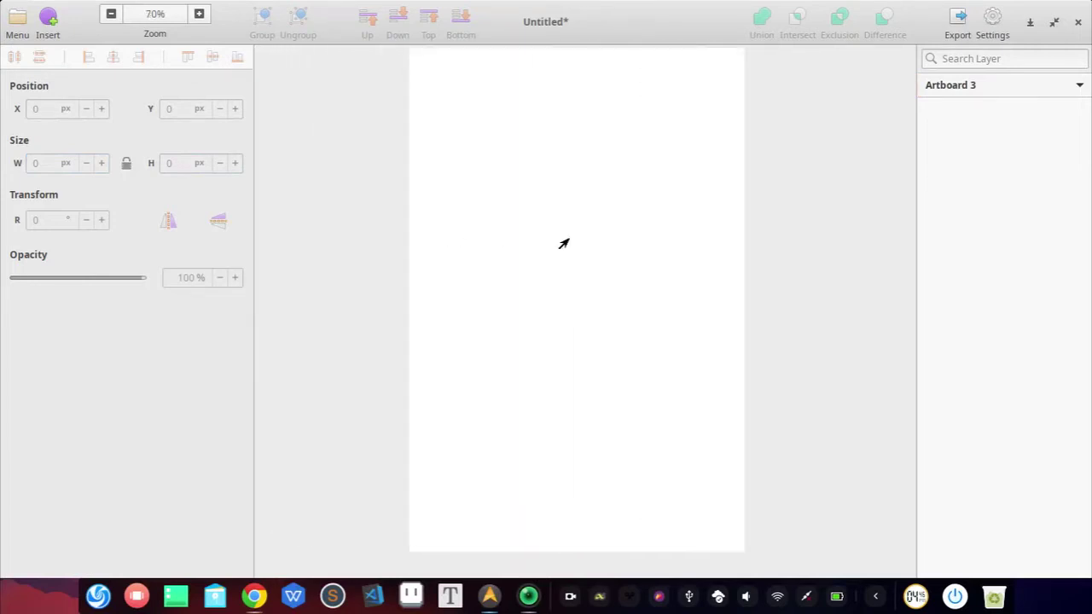
scroll(544, 228, "down", 2)
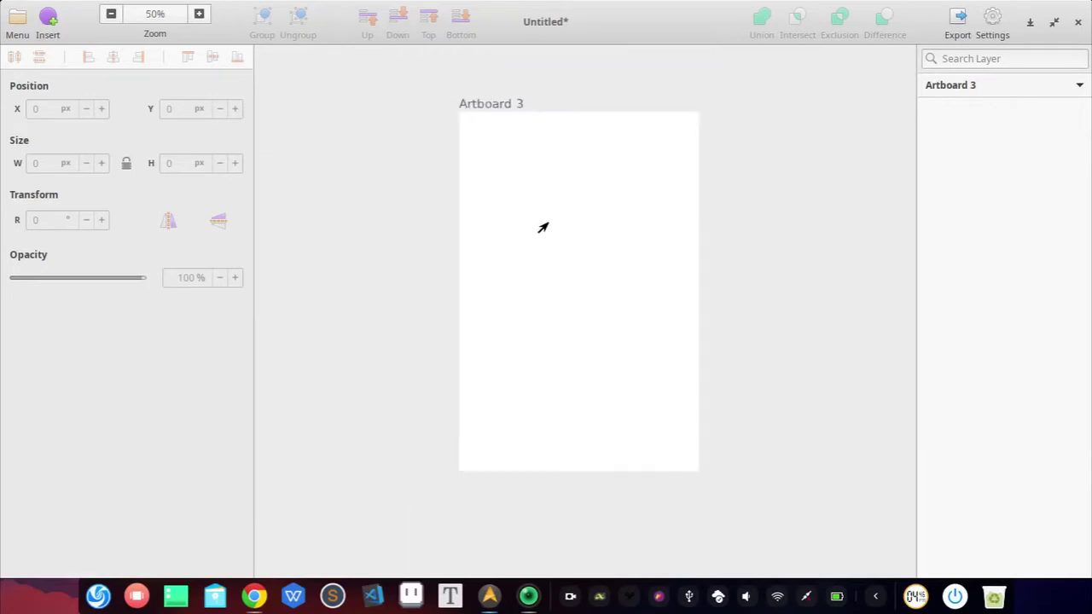
mouse_move(544, 228)
left_mouse_down()
mouse_move(500, 212)
mouse_move(541, 227)
left_mouse_up()
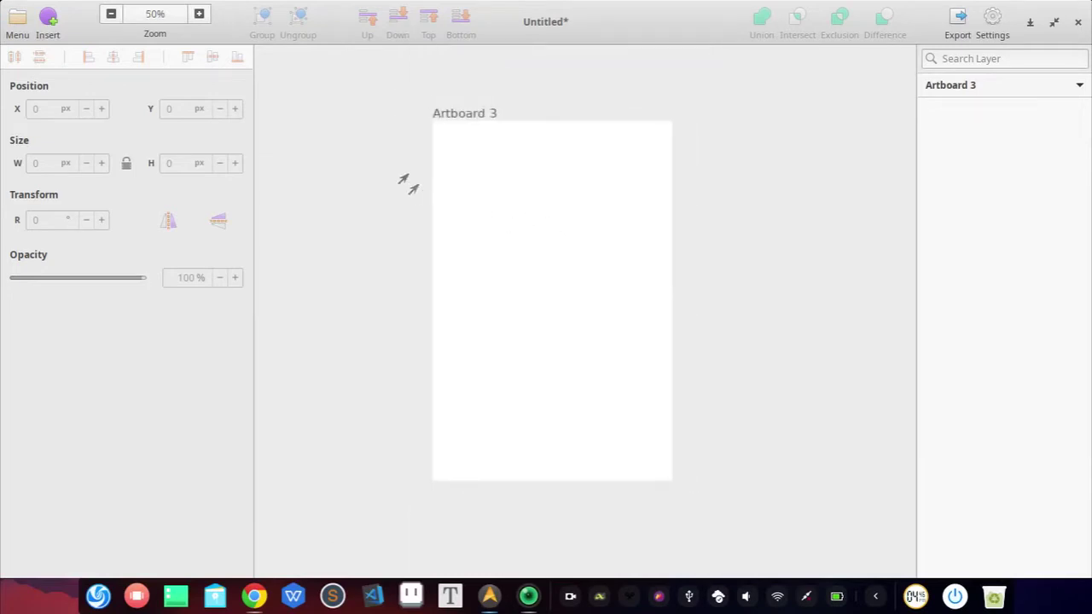
Rename the artboard as Front and deselect it
double_click(959, 83)
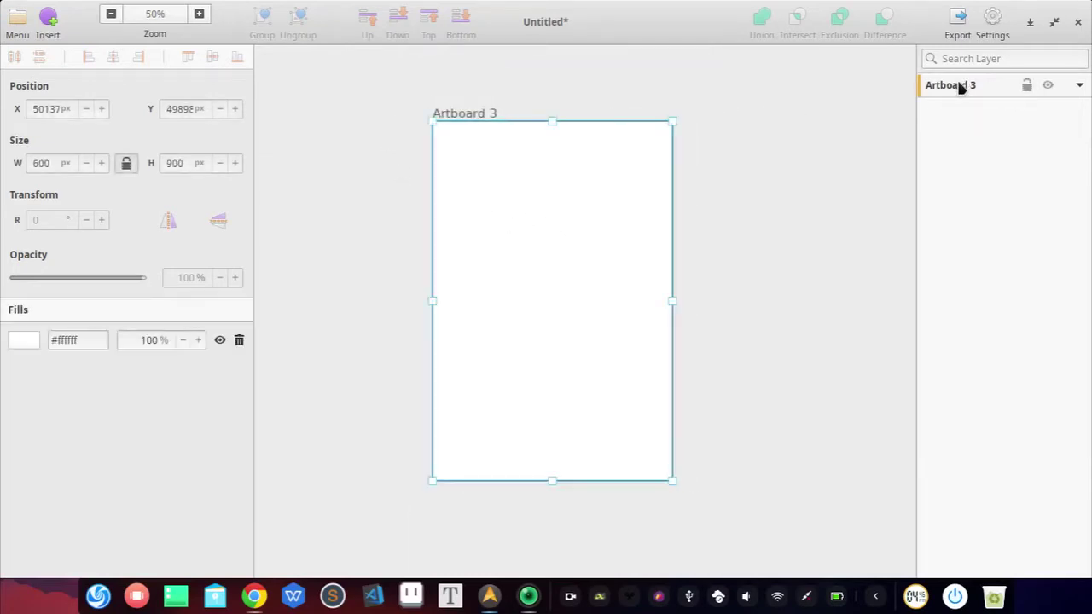
type("Fr")
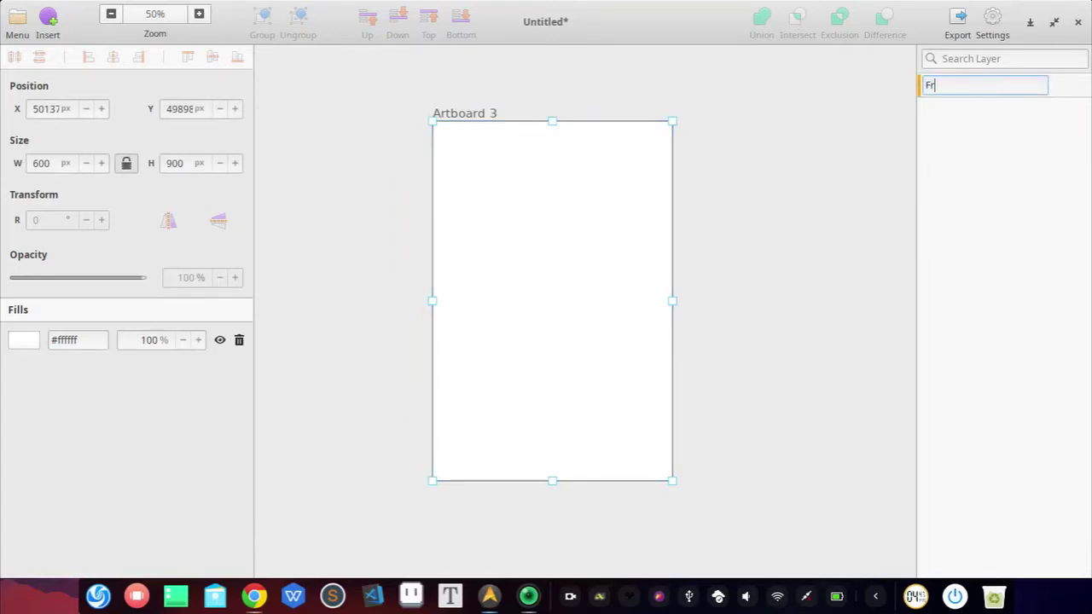
type("Front")
key("Return")
left_click(662, 106)
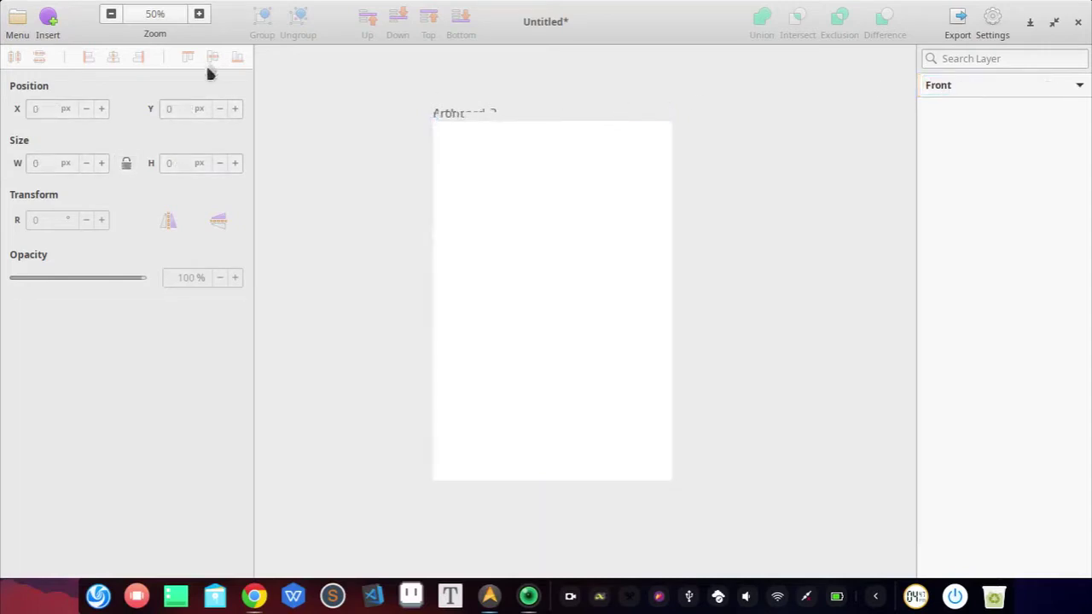
Draw a second artboard, about 505 × 545 px, to the right of the Front artboard
left_click(48, 24)
left_click(150, 60)
left_click_drag(585, 229, 463, 229)
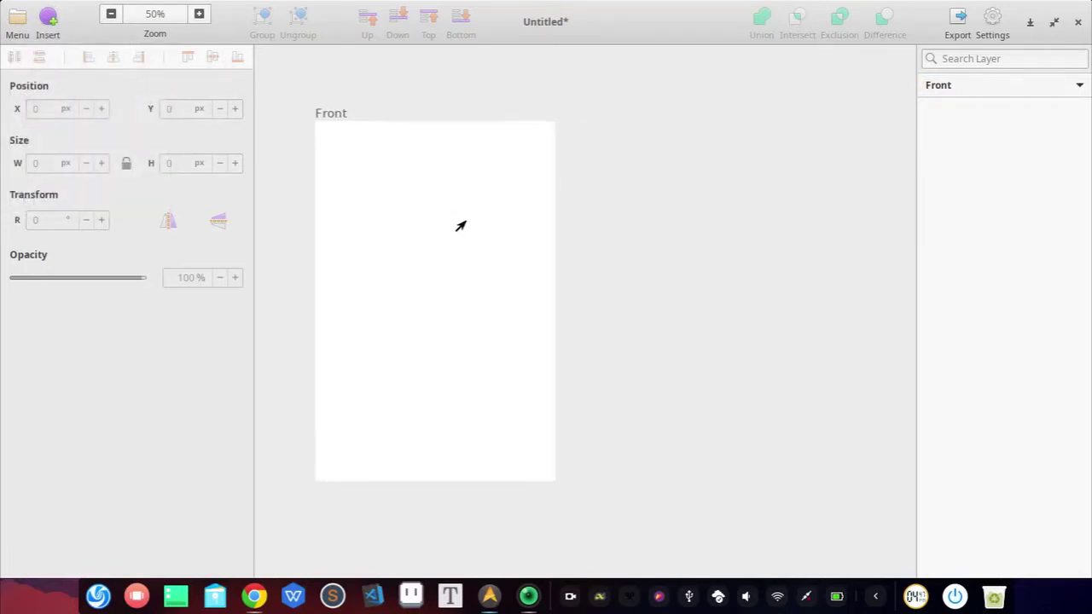
left_click_drag(882, 378, 778, 338)
Resize the second artboard to 600 px wide and 900 px high to match Front
left_click(324, 121)
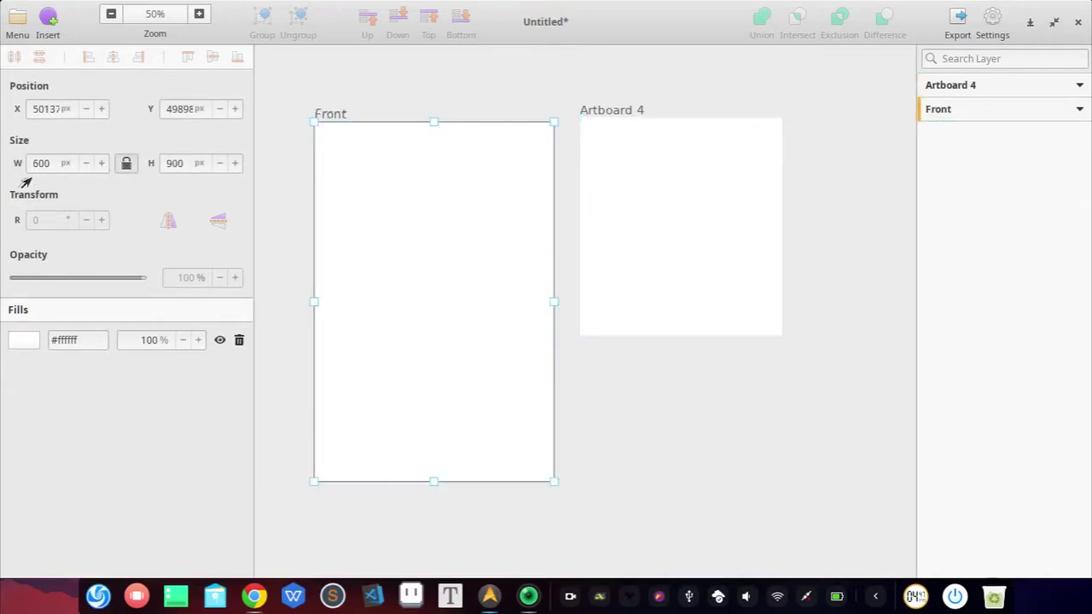
left_click(606, 112)
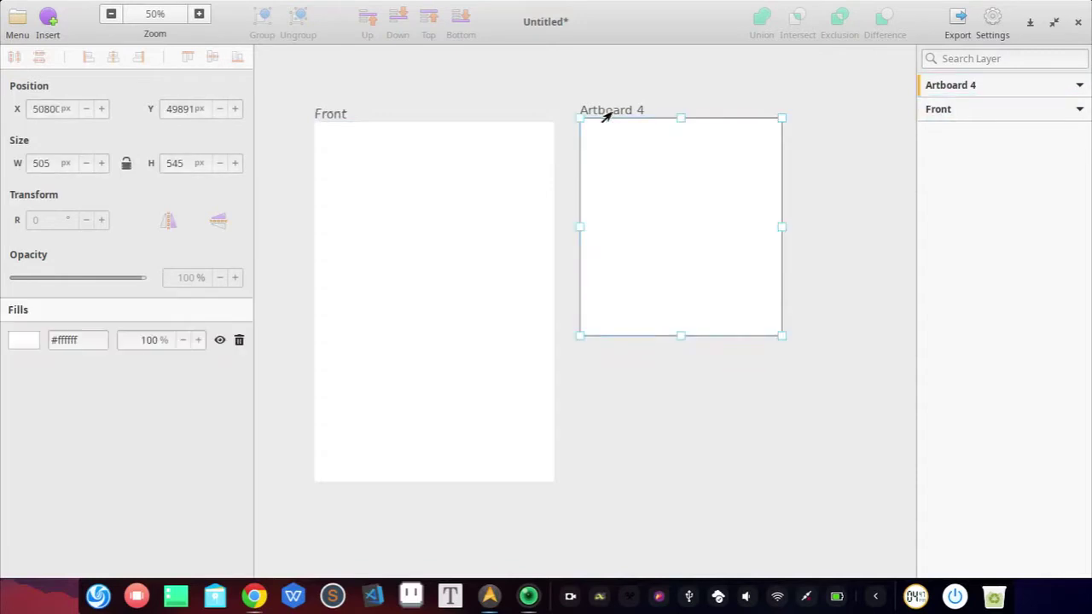
left_click(40, 163)
type("600")
key("Tab")
type("900")
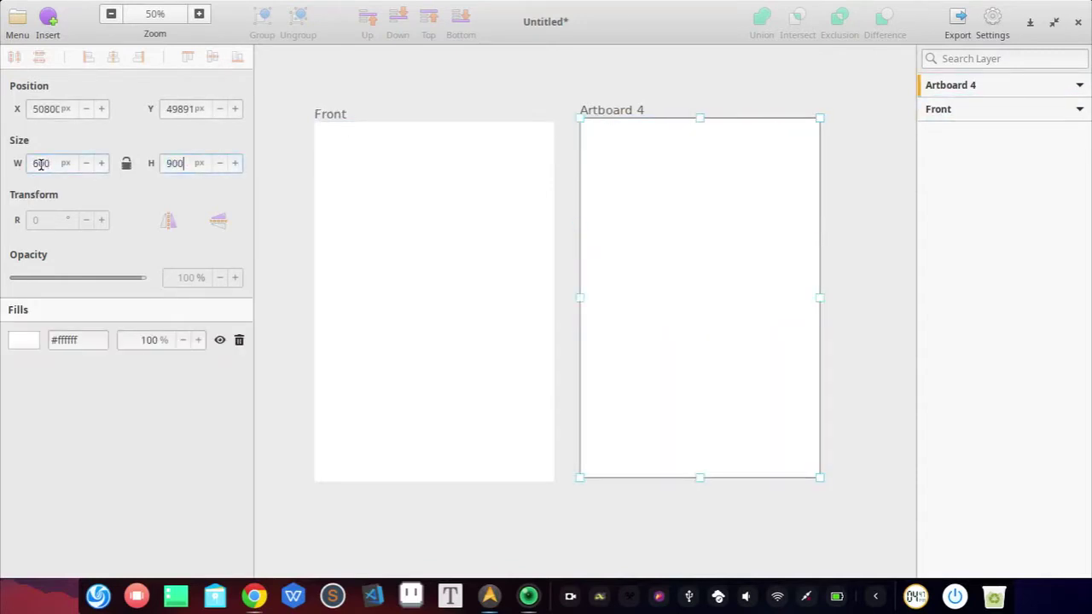
Rename the second artboard as Back
double_click(945, 92)
type("Back")
key("Return")
Try to move the Back artboard below Front in the layer order
left_click_drag(945, 92, 958, 136)
left_click(897, 92)
left_click(956, 88)
left_click_drag(1024, 109, 962, 127)
left_click(962, 87)
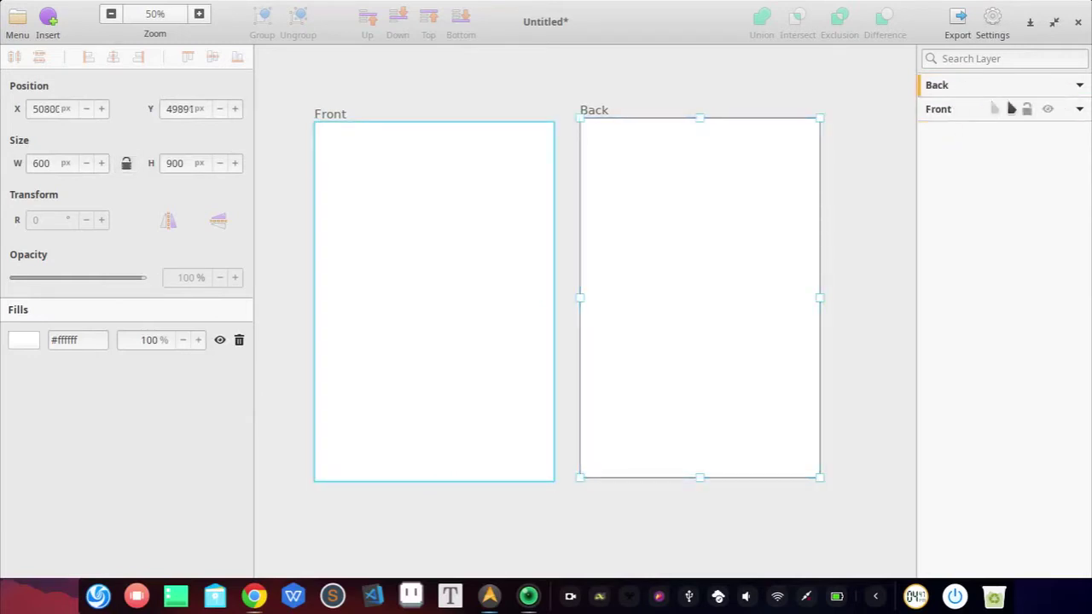
Move the Front artboard above Back in the layer order
left_click_drag(1011, 106, 1033, 90)
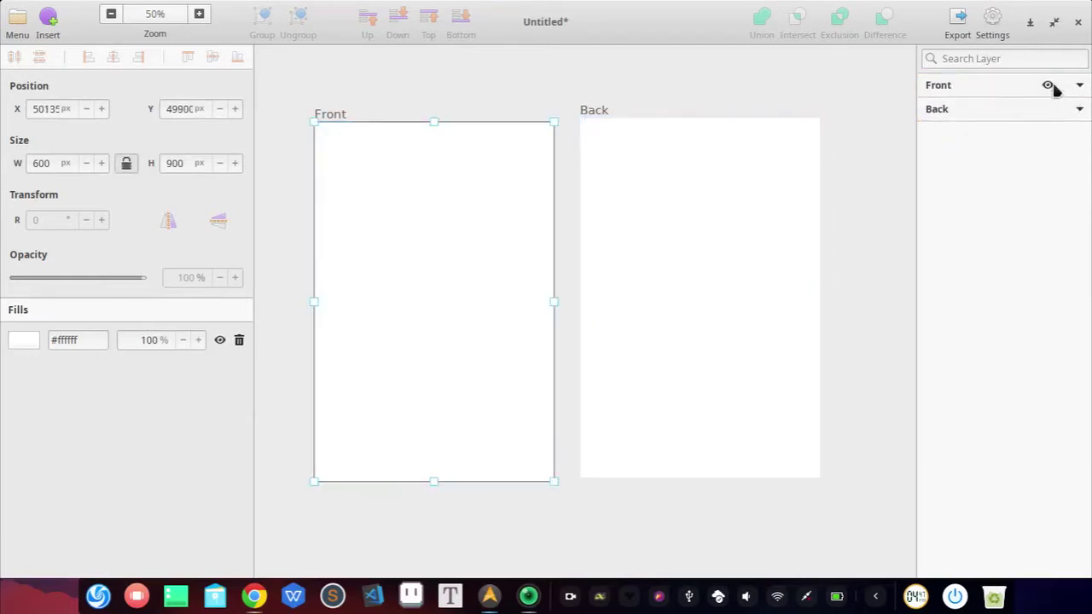
Hide the Front artboard, show it again and toggle its lock
left_click(1048, 86)
left_click(640, 78)
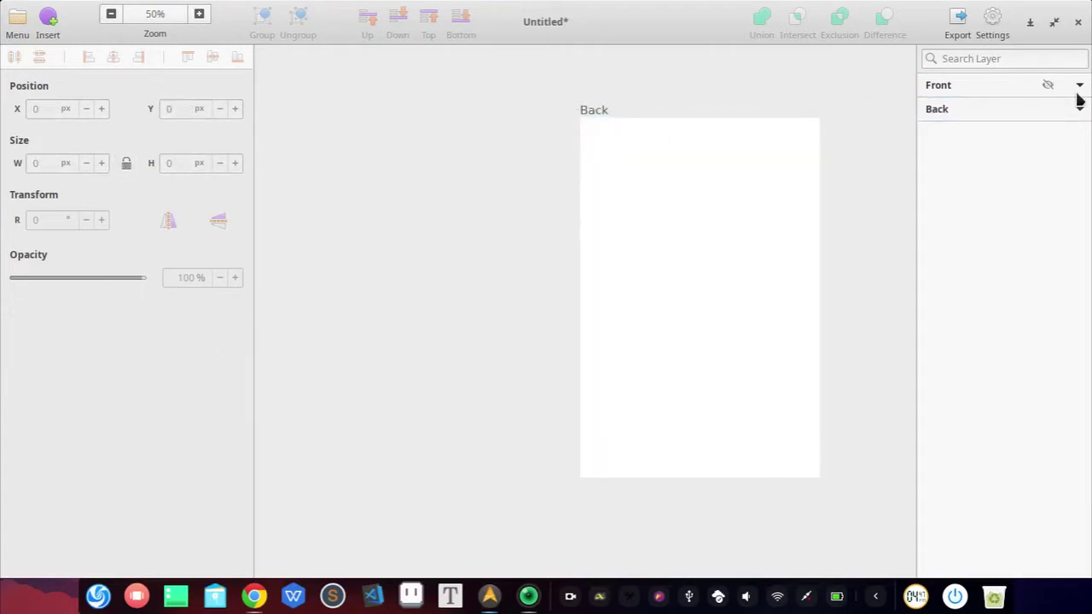
left_click(1048, 86)
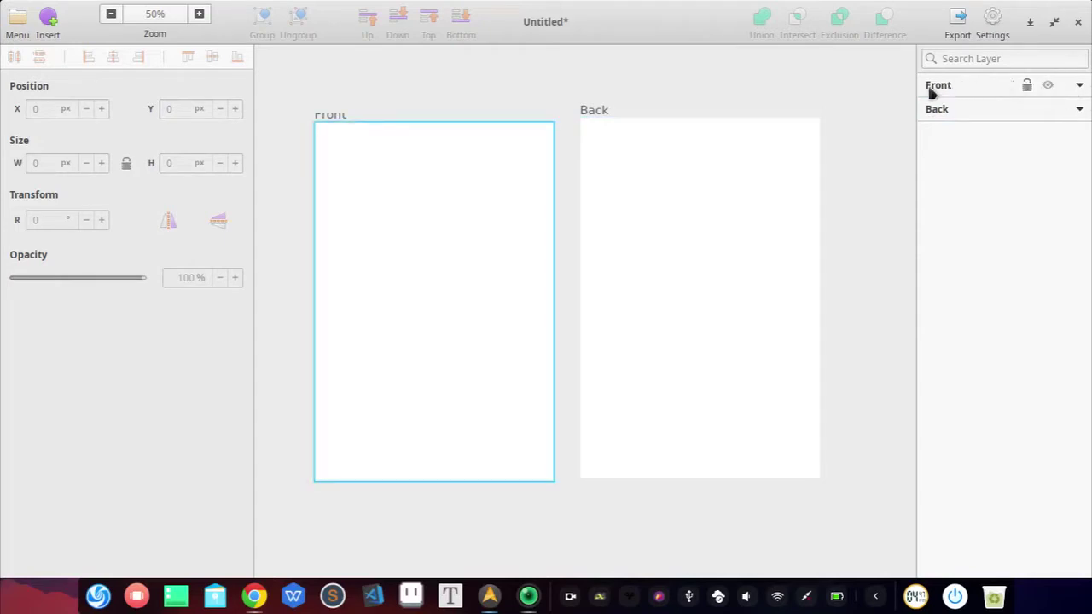
left_click(1027, 86)
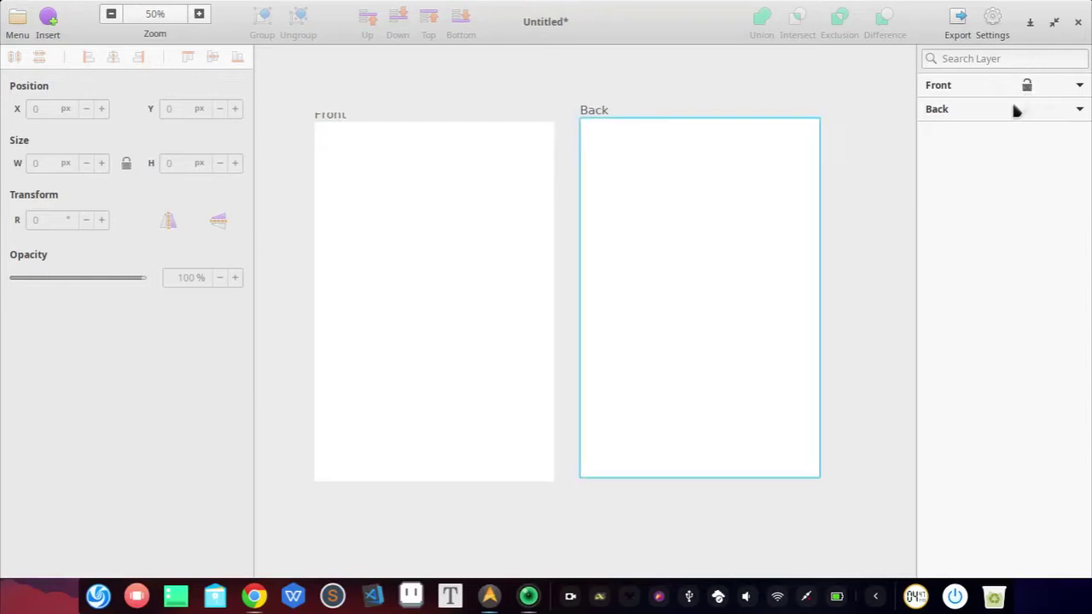
Toggle the Back artboard's visibility off and on several times, leaving it shown
left_click(1048, 110)
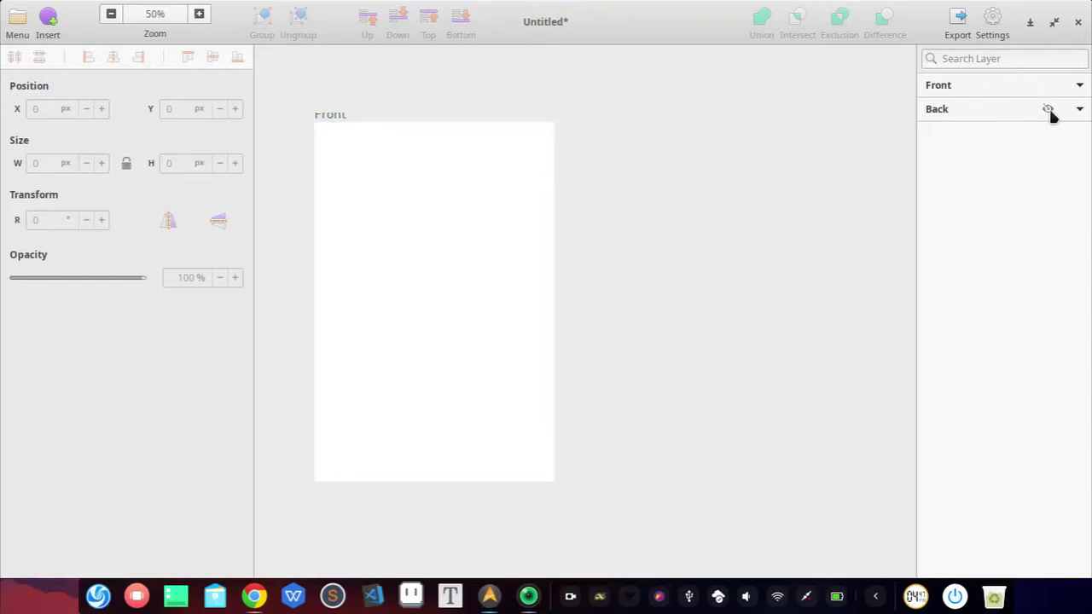
left_click(1049, 110)
left_click(1047, 111)
left_click(1048, 111)
left_click(1048, 110)
left_click(1048, 110)
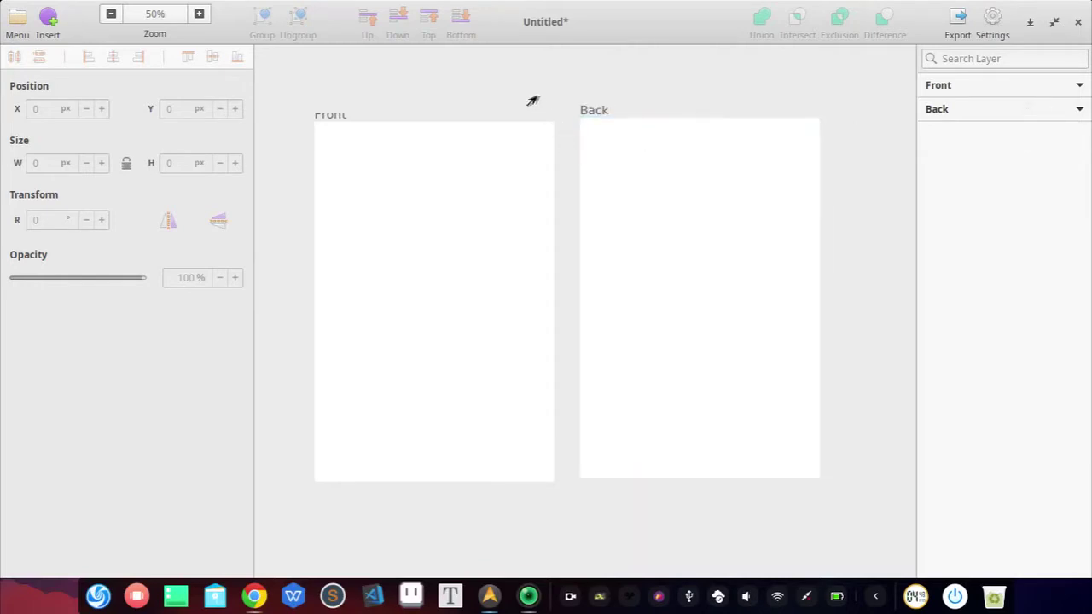
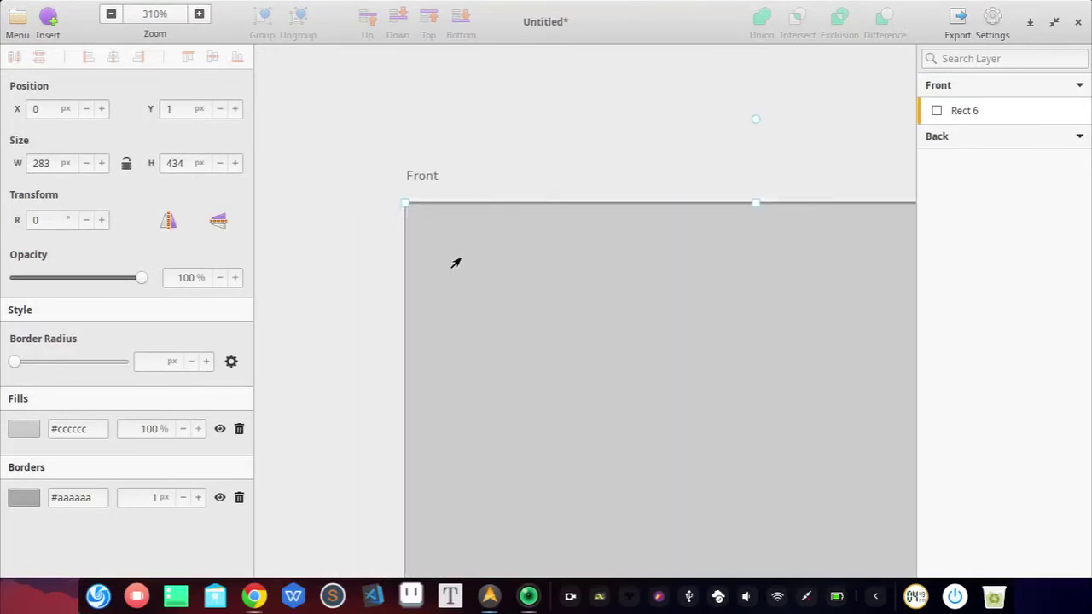
Enlarge the grey rectangle at Front's upper-left corner to about 306 × 574 px, starting at X 0, Y 0
scroll(507, 229, "up", 1)
scroll(504, 232, "down", 6)
left_click_drag(501, 236, 508, 288)
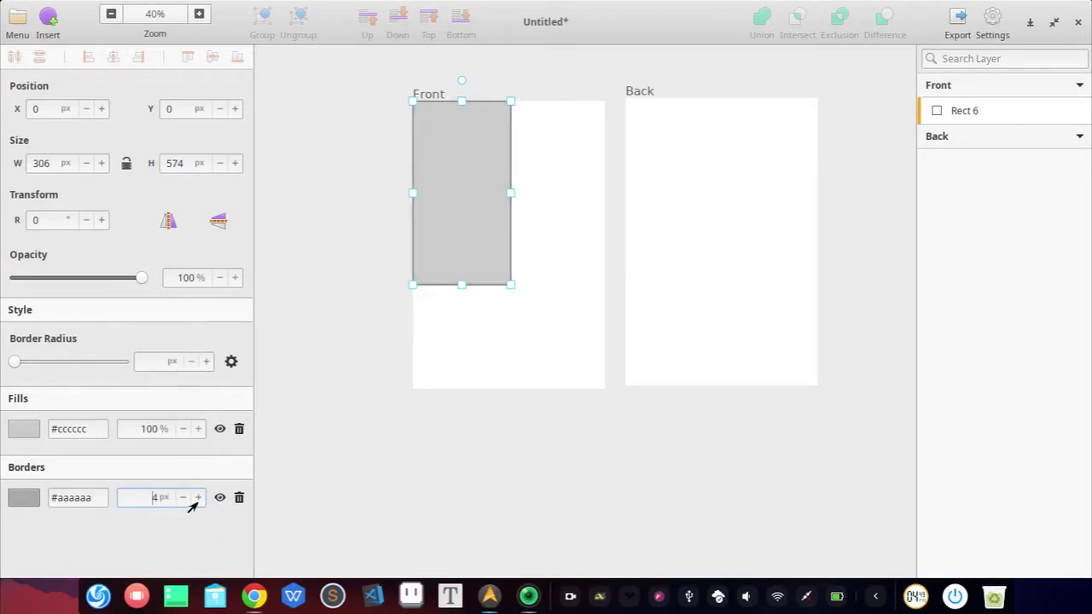
Try a different border colour on the grey rectangle and remove its border
left_click(24, 493)
left_click(256, 271)
left_click(44, 253)
left_click(278, 234)
left_click(238, 498)
Switch to the Colormind palette in the browser, copy the colour code CF483E and return to Akira
key("alt+Tab")
double_click(110, 372)
right_click(100, 372)
left_click(141, 385)
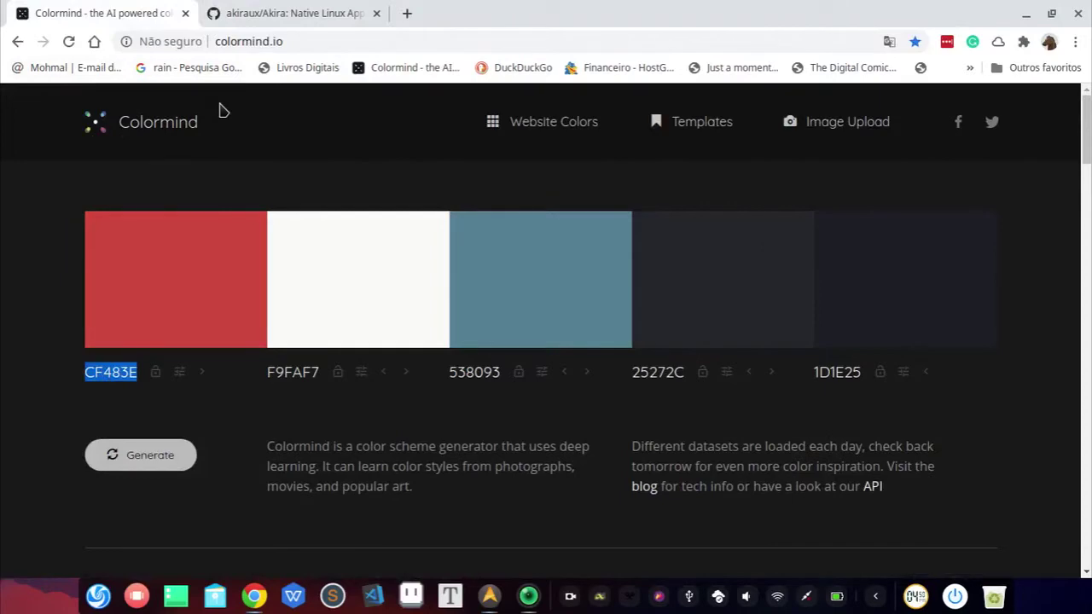
key("alt+Tab")
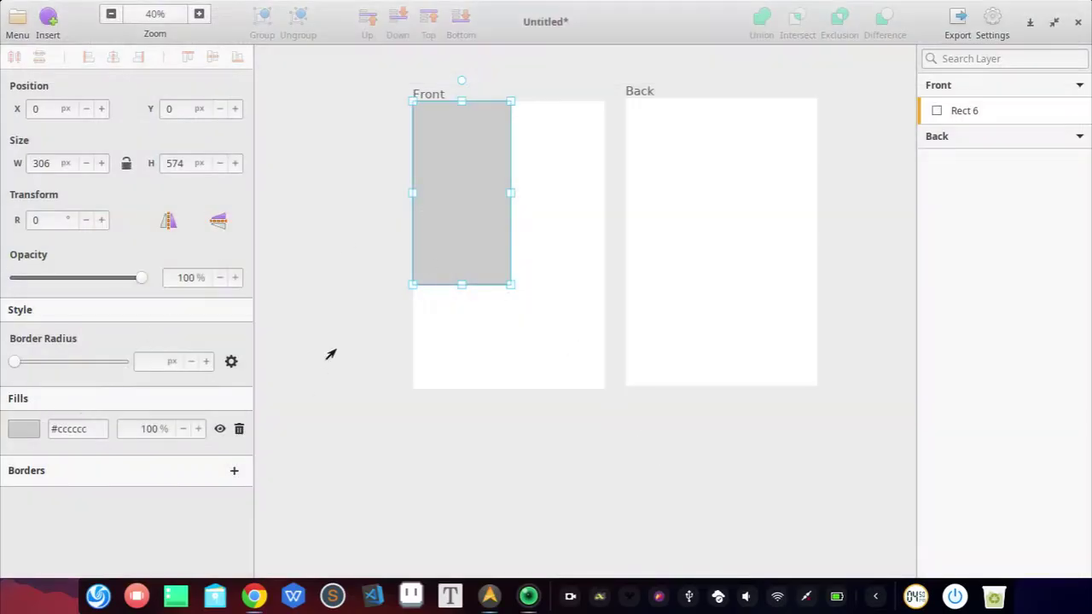
Fetch the colour code 538093 from the Colormind palette and set the rectangle's fill to #538093
key("alt+Tab")
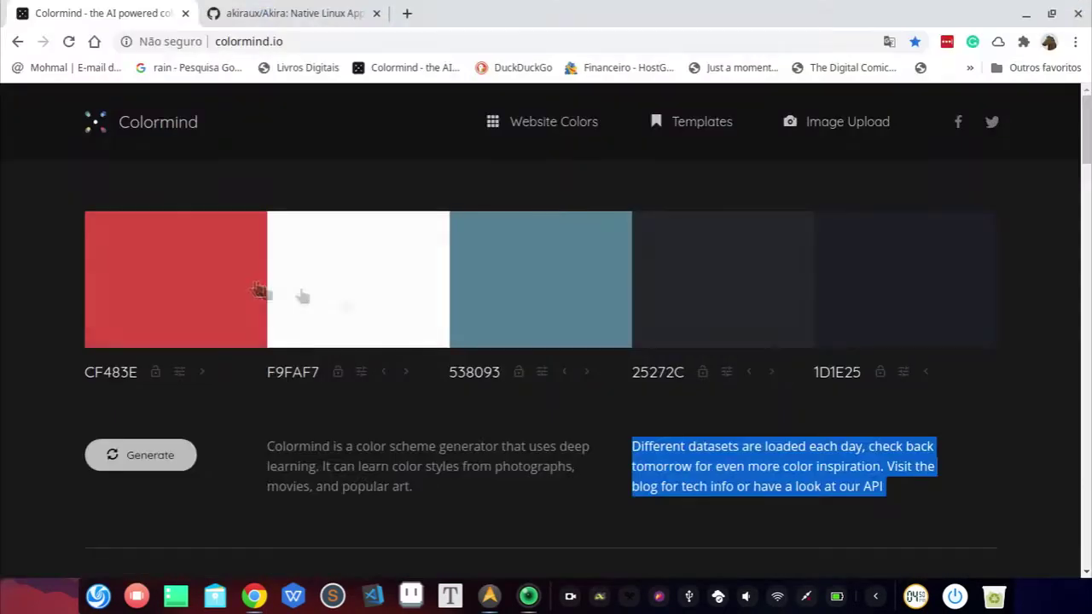
key("alt+Tab")
left_click(98, 428)
key("ctrl+v")
Draw a second rectangle, about 300 × 321 px, in the lower-right area of the Front artboard
scroll(555, 341, "up", 2)
left_click(48, 24)
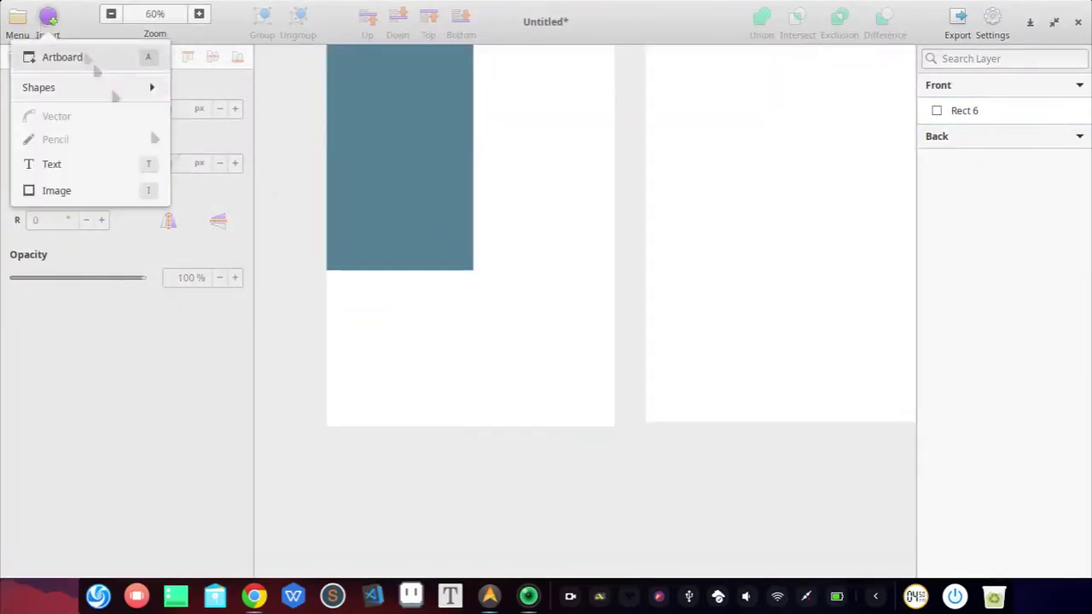
key("alt+Tab")
left_click(861, 333)
key("alt+Tab")
left_click(48, 15)
left_click(129, 87)
left_click_drag(468, 270, 613, 423)
Stretch the lower-right rectangle to Front's right and bottom edges, about 301 × 324 px, and remove its border
scroll(689, 373, "up", 5)
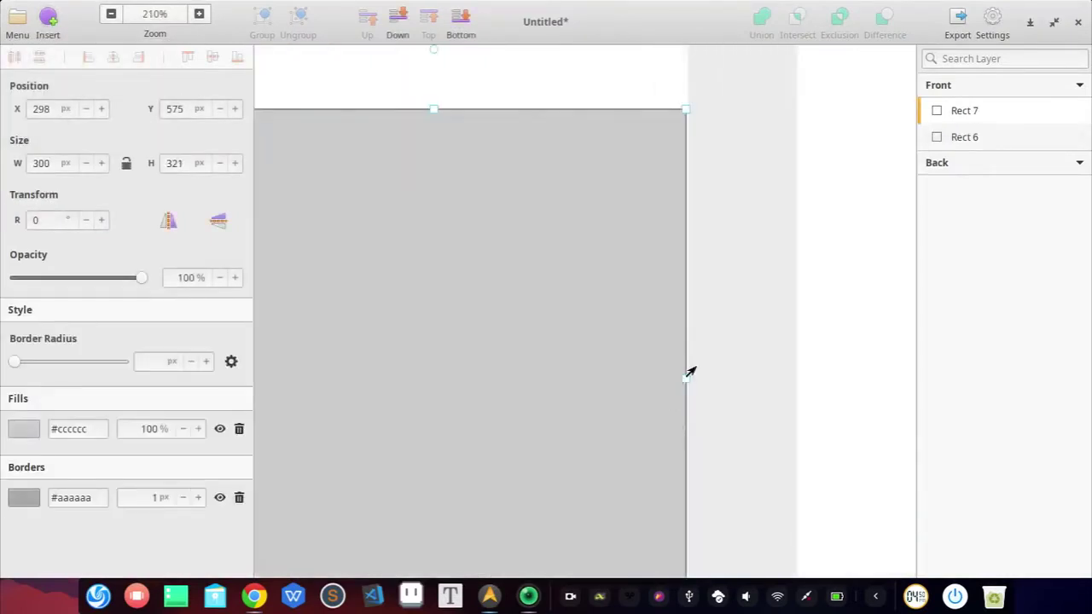
left_click_drag(689, 397, 691, 396)
scroll(589, 370, "down", 3)
left_click_drag(435, 468, 435, 473)
scroll(436, 433, "down", 10)
scroll(378, 187, "up", 10)
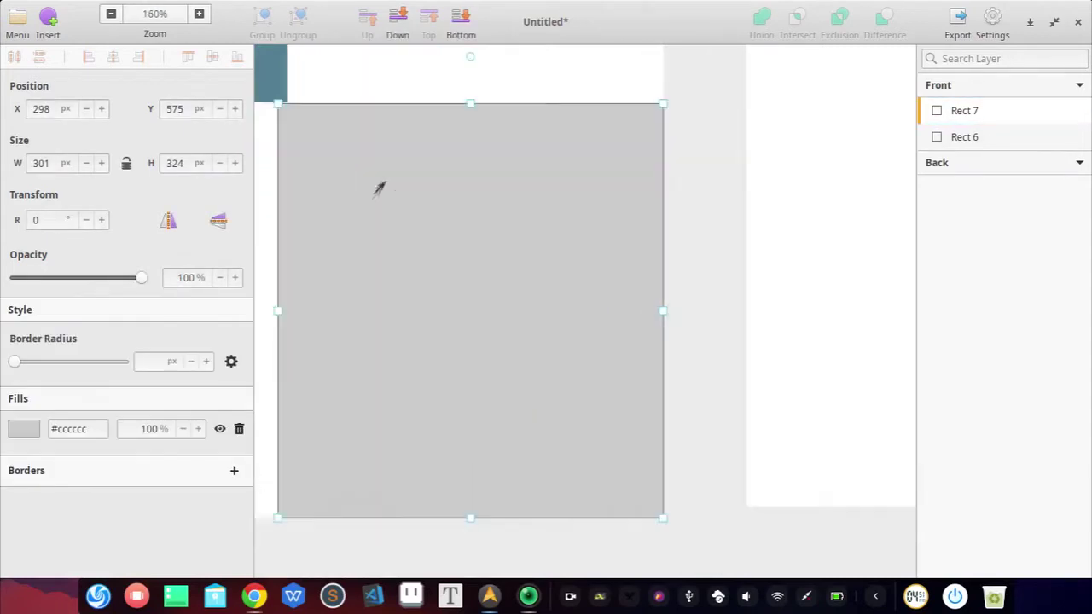
Align the lower-right rectangle's left edge with the teal rectangle's right edge, at X 304 with a width of 295 px
scroll(336, 107, "left", 5)
scroll(336, 106, "up", 5)
left_click_drag(523, 476, 535, 470)
scroll(532, 468, "down", 3)
scroll(528, 472, "down", 5)
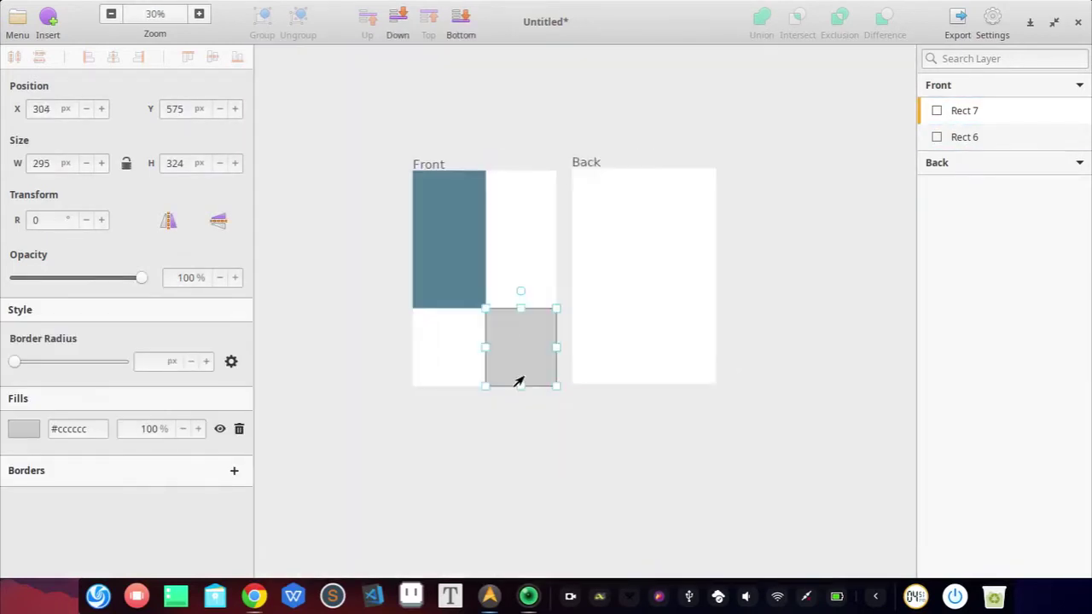
Reshape the grey rectangle to about 468 × 248 px, starting at X 135, Y 651 below the teal rectangle
scroll(450, 324, "up", 2)
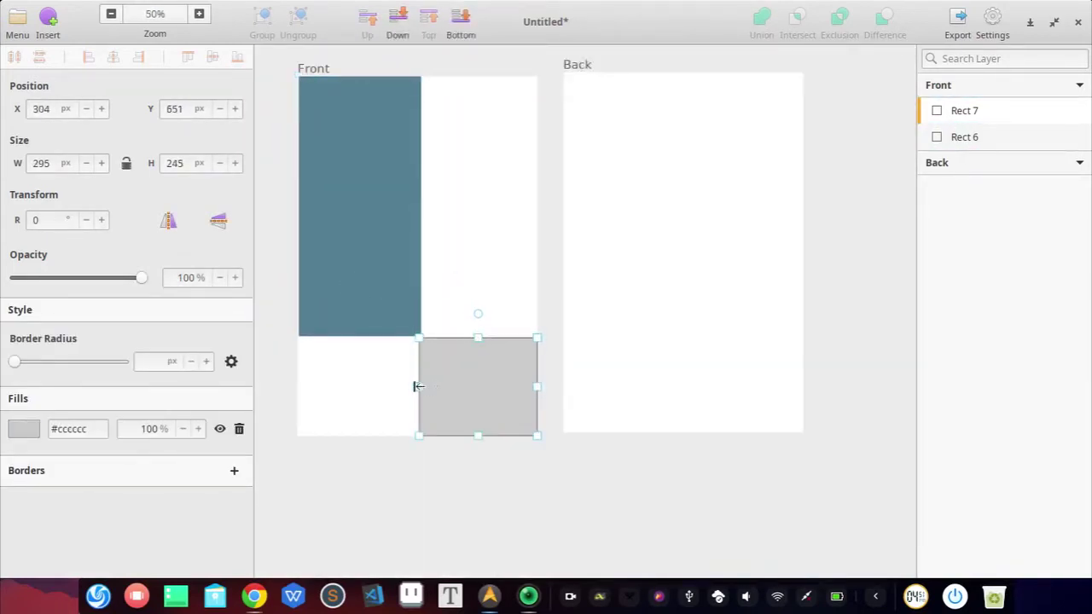
left_click_drag(418, 386, 349, 387)
scroll(351, 389, "up", 8)
scroll(382, 407, "left", 4)
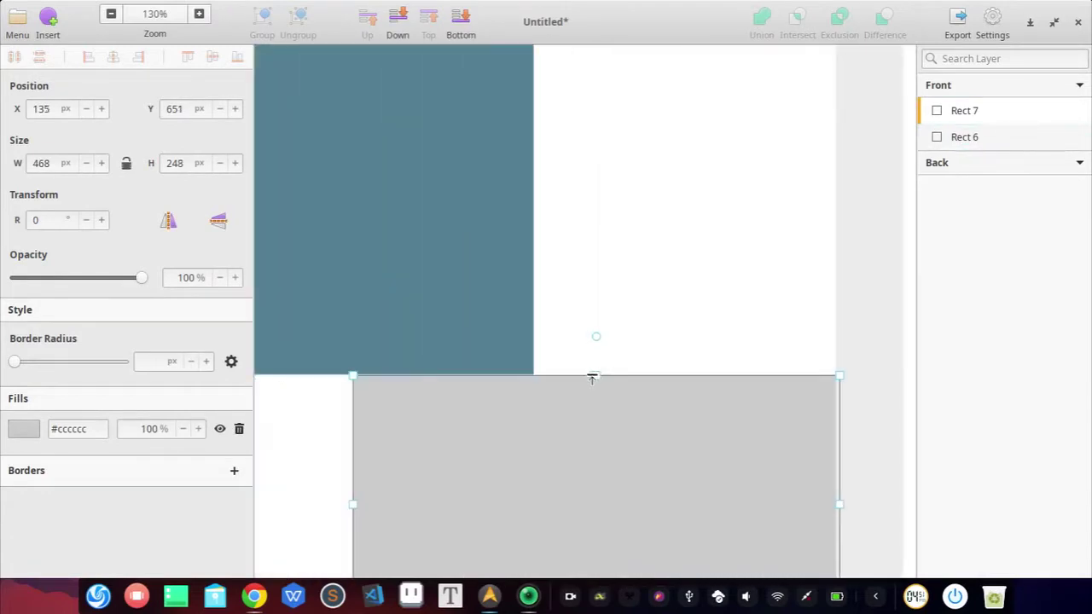
scroll(592, 378, "down", 5)
left_click(592, 366)
Extend the teal rectangle to the Front artboard's left edge, making it 312 × 650 px
scroll(505, 296, "up", 2)
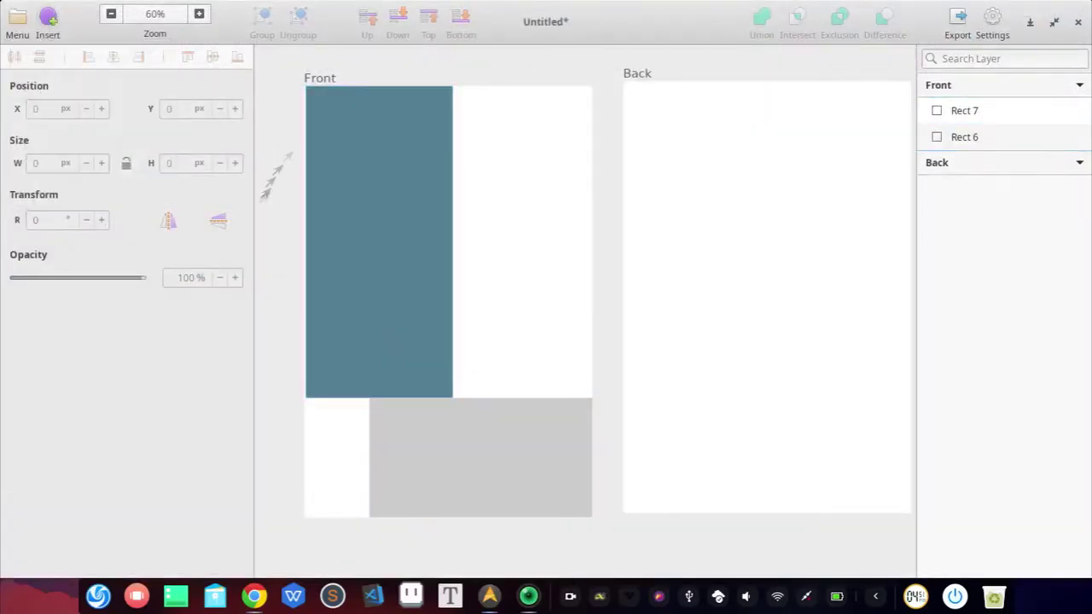
scroll(373, 338, "up", 6)
left_click(366, 434)
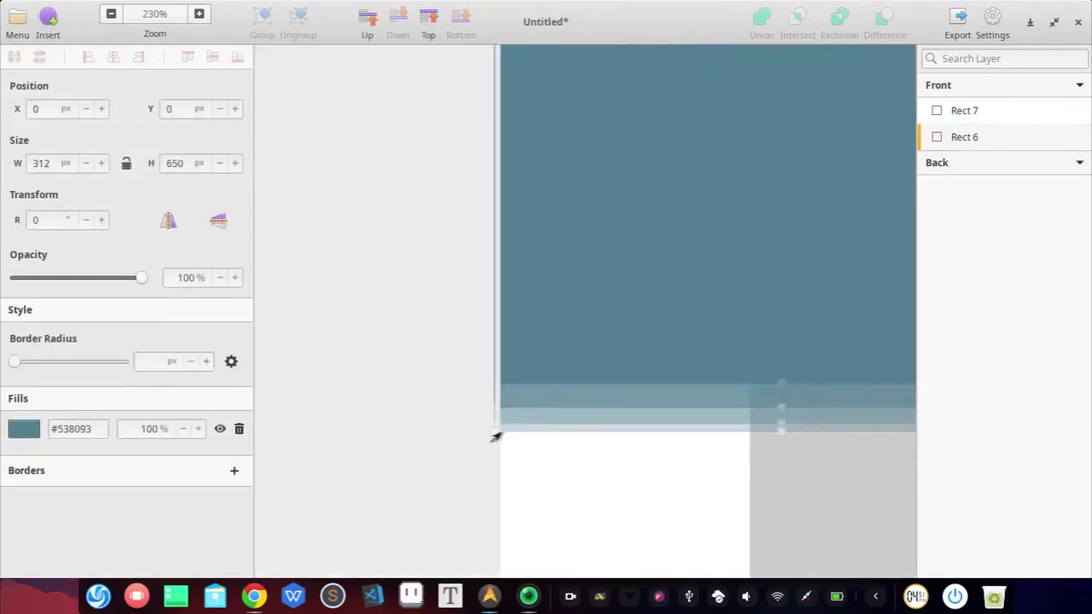
scroll(600, 309, "down", 6)
Draw a rectangle in Front's empty lower-left area and stretch it to the artboard's left edge, about 139 × 257 px
scroll(602, 308, "down", 5)
key("r")
left_click_drag(715, 104, 631, 438)
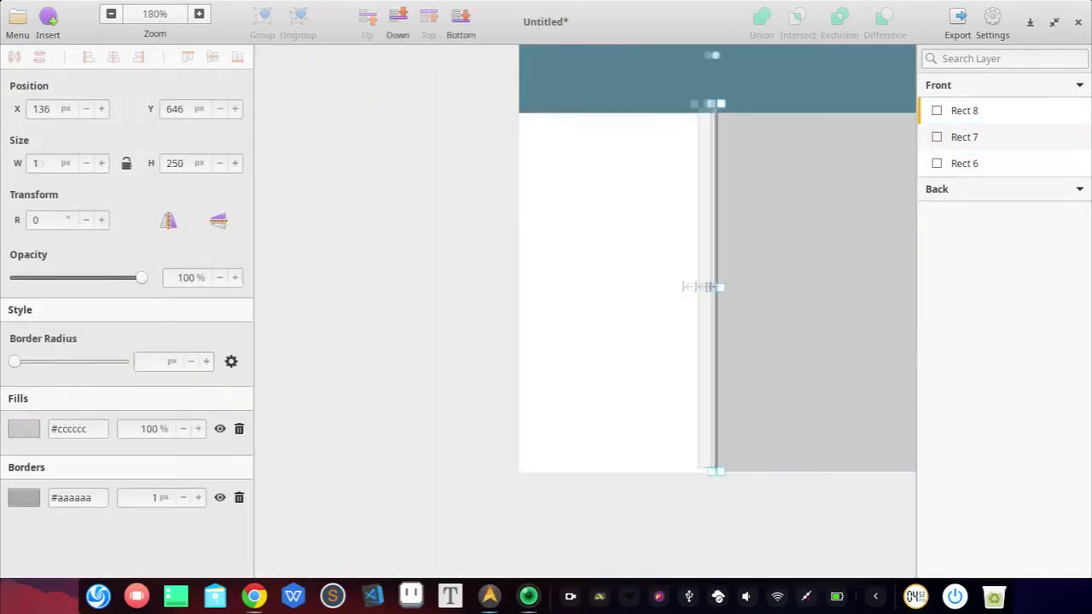
left_click_drag(715, 286, 516, 302)
Set the lower-left rectangle's fill to #cf483e and remove its border
type("#cf483e")
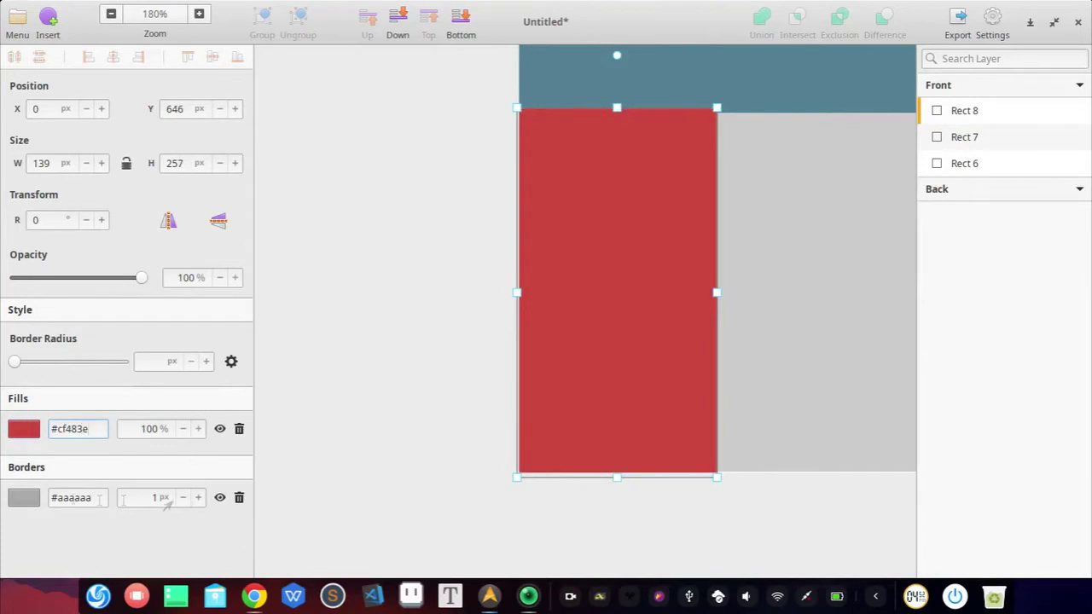
left_click(239, 497)
scroll(431, 319, "up", 3)
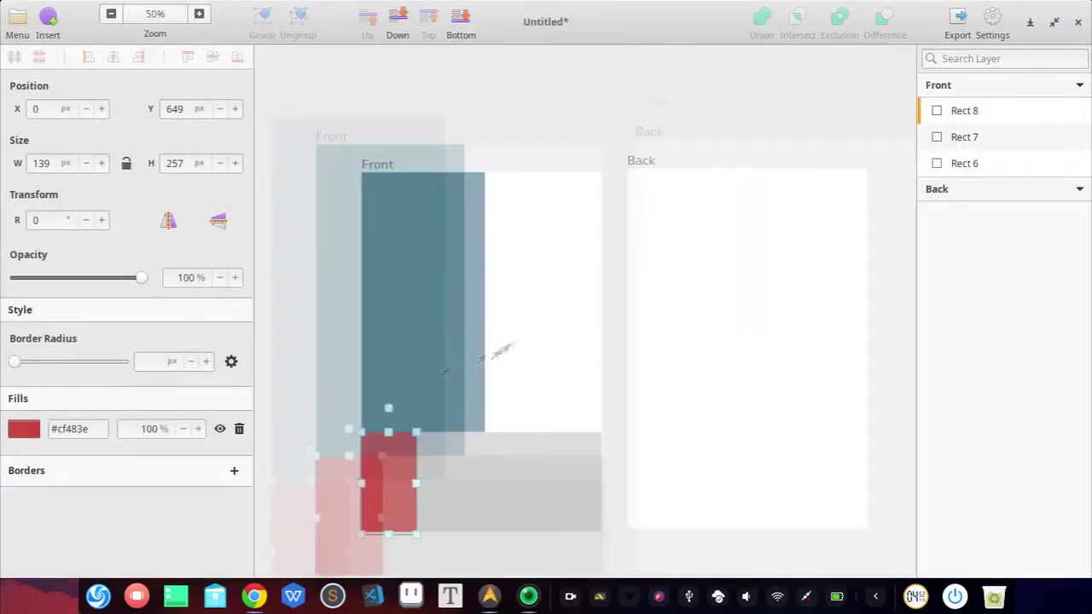
Draw a borderless rectangle, about 310 × 672 px, over the empty upper-right area of the Front artboard
left_click(48, 17)
left_click(51, 85)
left_click(128, 91)
left_click_drag(486, 171, 603, 439)
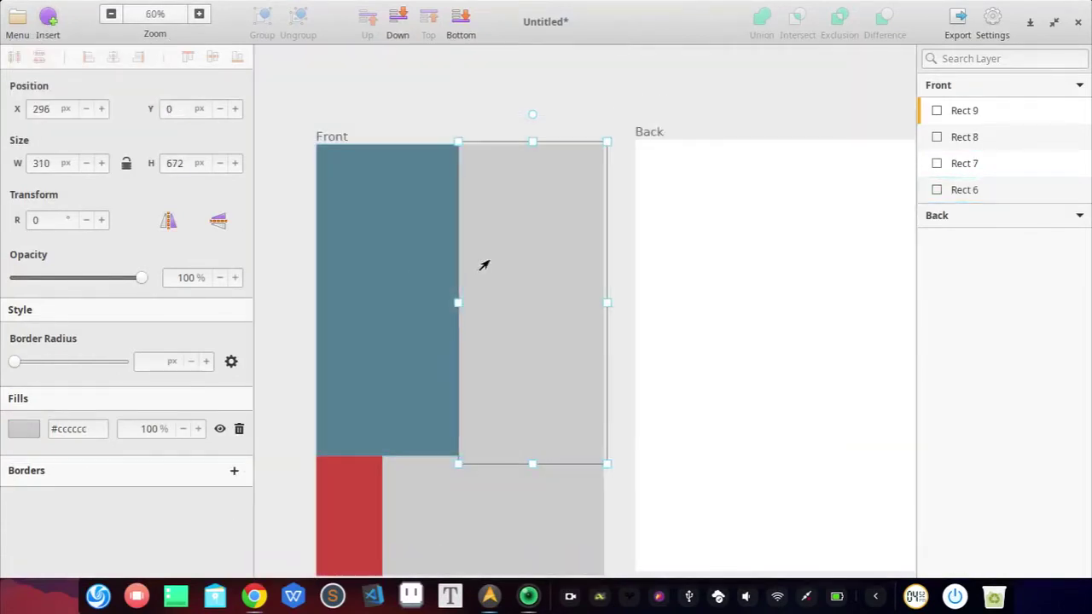
scroll(483, 264, "up", 5)
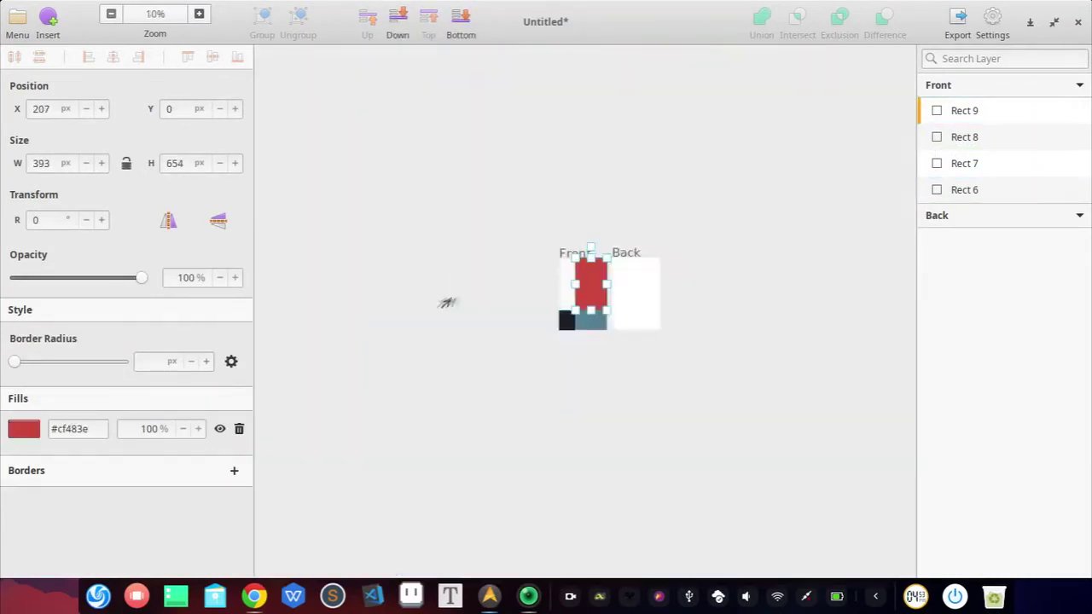
Enlarge the teal lower-right rectangle to a height of 265 px, starting at Y 646 below the red one
scroll(447, 303, "up", 6)
scroll(571, 368, "down", 5)
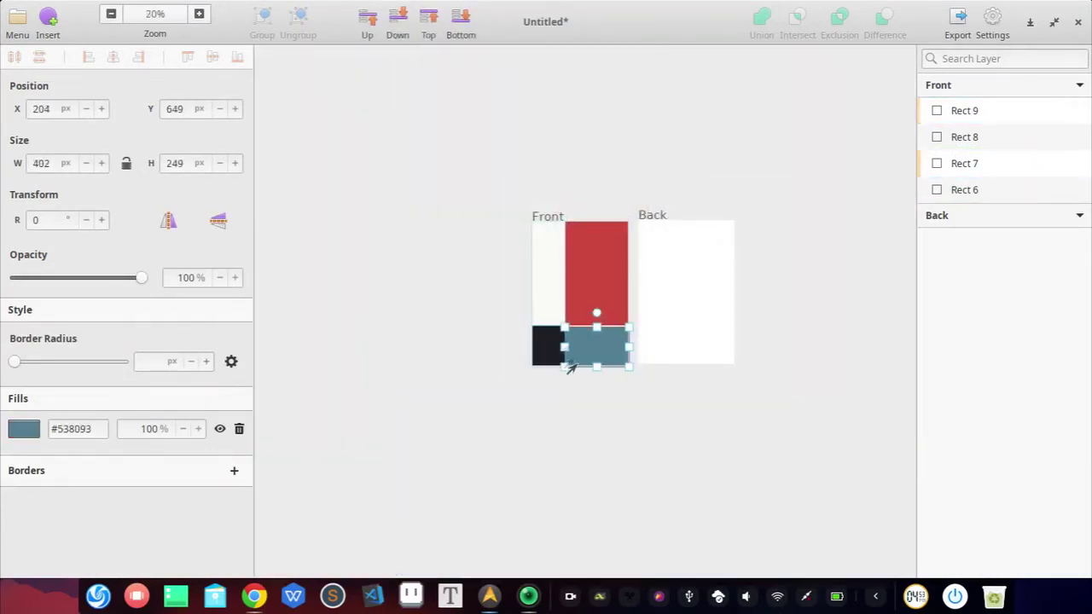
scroll(571, 368, "up", 4)
left_click(586, 406)
scroll(571, 446, "up", 8)
left_click_drag(663, 422, 666, 411)
scroll(665, 413, "down", 7)
scroll(665, 412, "down", 5)
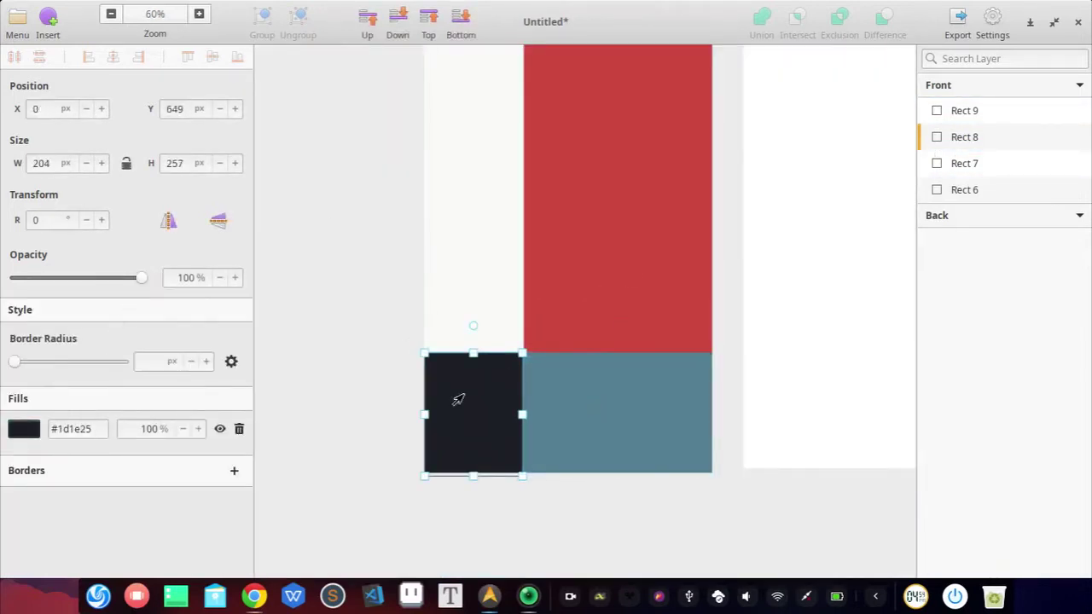
Set the lower-left rectangle's fill to #CF483E and the lower-right rectangle's fill to #1d1e25
triple_click(94, 427)
type("#CF483E")
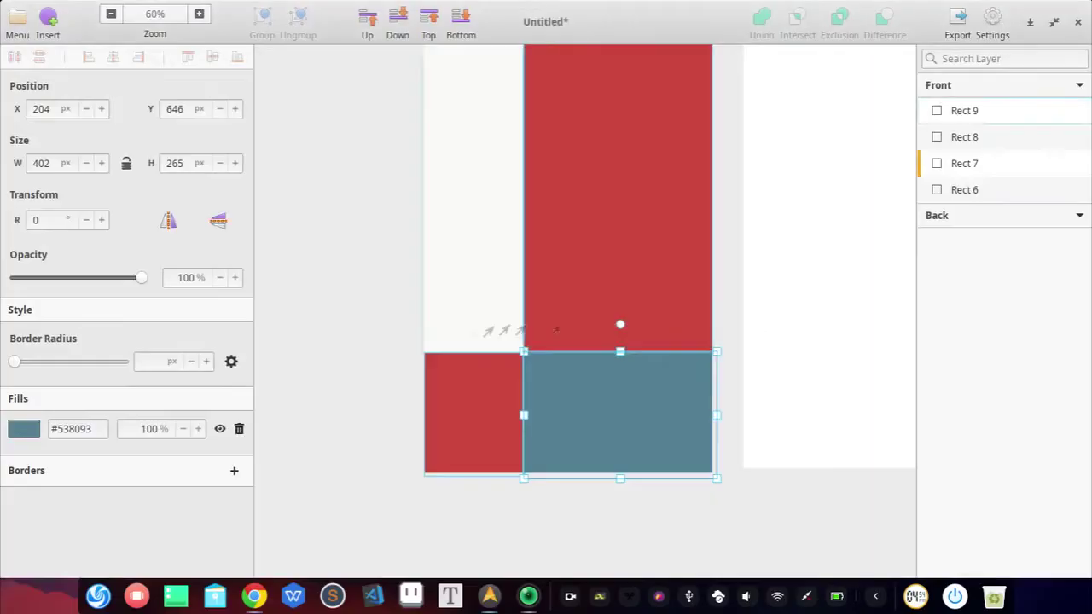
left_click(57, 429)
key("ctrl+a")
type("#1d1e25")
left_click(395, 337)
Shift the dark lower-right rectangle to X 207 so it lines up with the red rectangle above
scroll(618, 319, "up", 2)
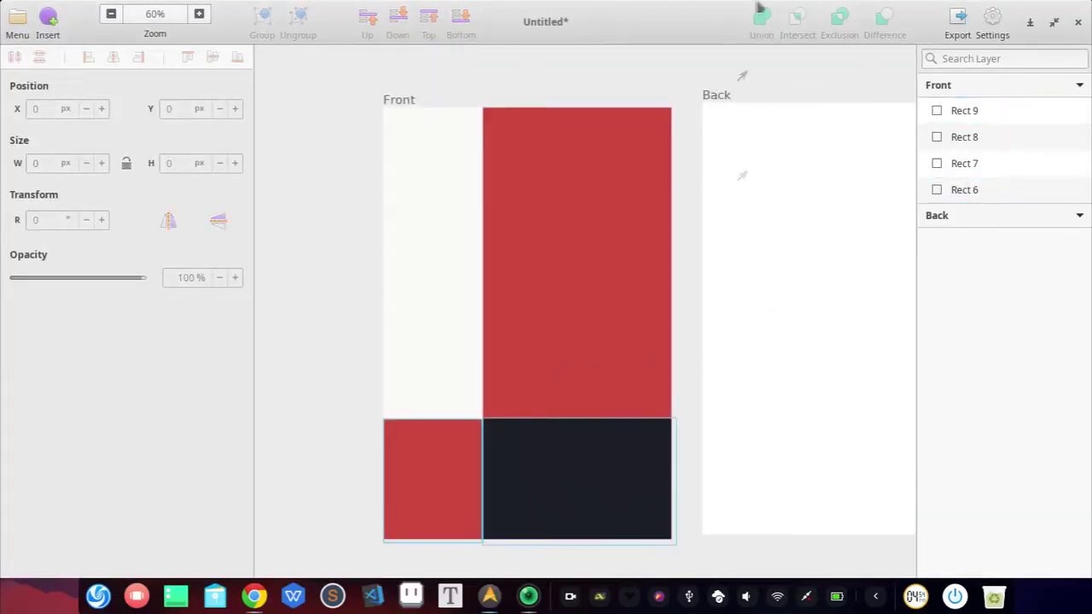
left_click(765, 292)
scroll(589, 270, "down", 1)
scroll(589, 317, "up", 2)
left_click(482, 419)
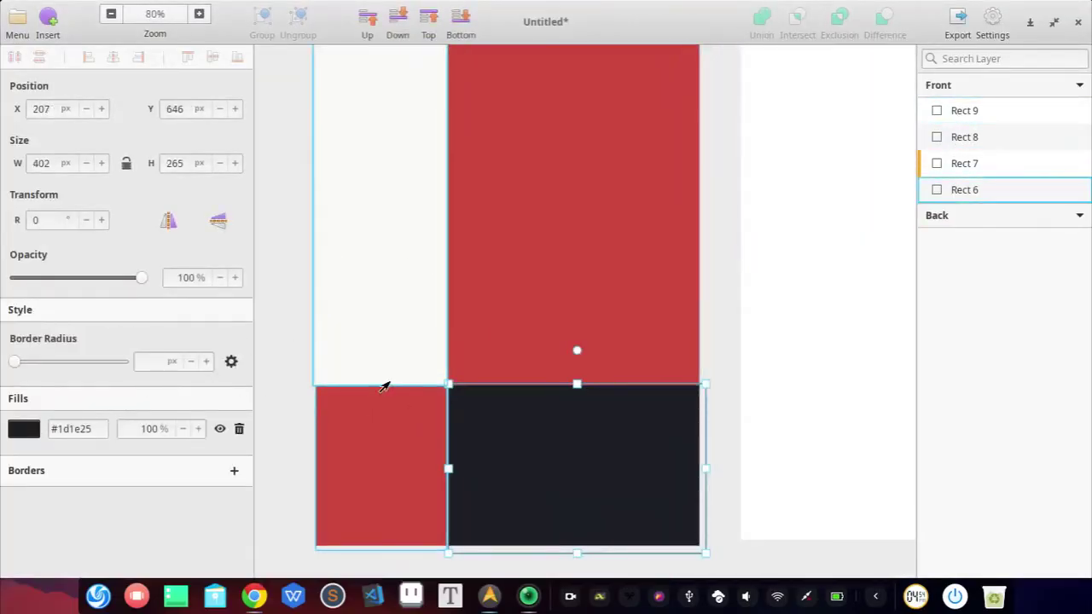
Draw a thin borderless bar, about 523 × 4 px, across the upper part of Front at X 39, Y 86
left_click(384, 299)
scroll(384, 299, "up", 5)
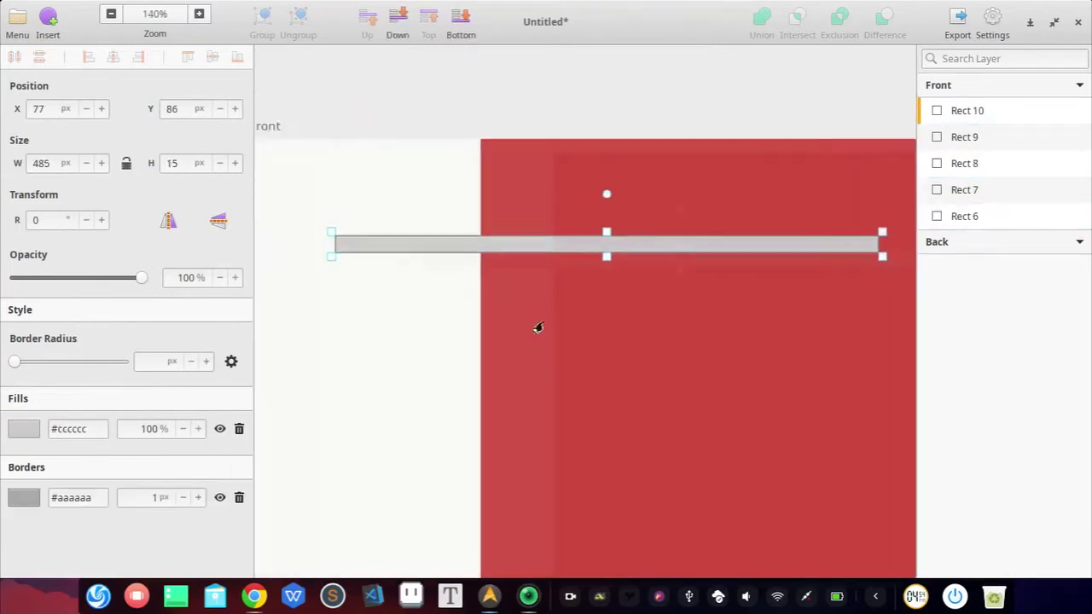
scroll(597, 333, "left", 3)
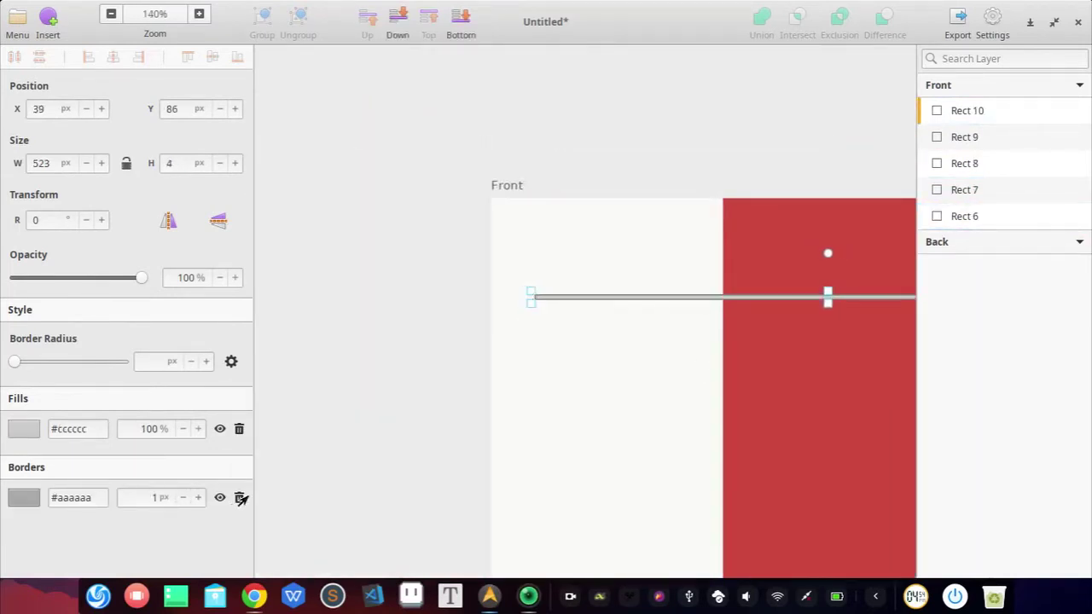
scroll(670, 252, "up", 11)
left_click(331, 208)
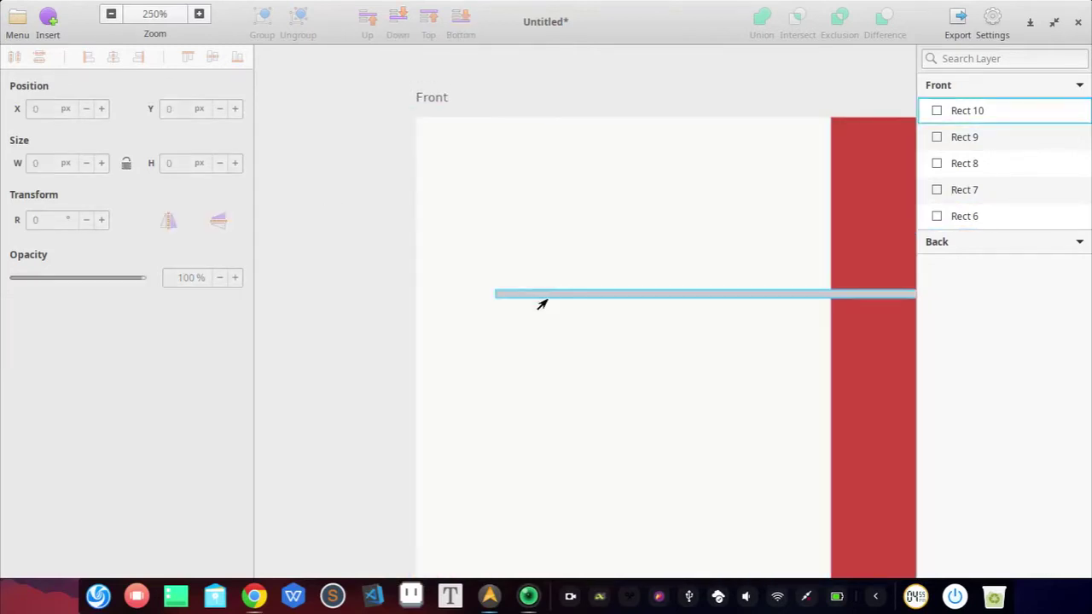
Thicken the bar to about 18 px high and set its fill to #f9faf7
scroll(541, 301, "down", 10)
scroll(540, 302, "down", 4)
scroll(555, 302, "right", 1)
left_click(606, 304)
scroll(597, 305, "right", 3)
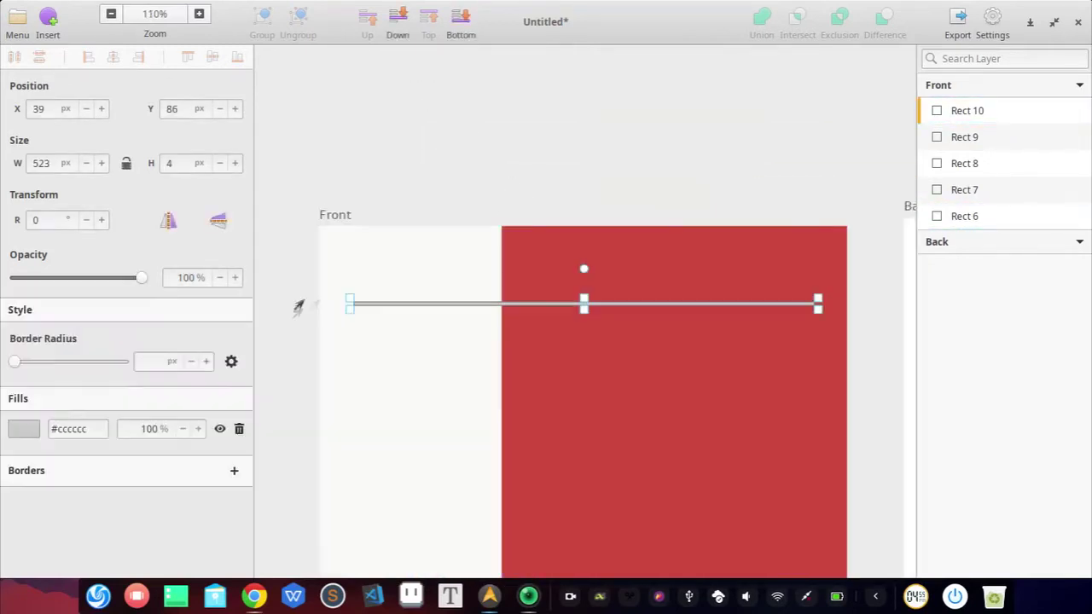
scroll(301, 307, "up", 5)
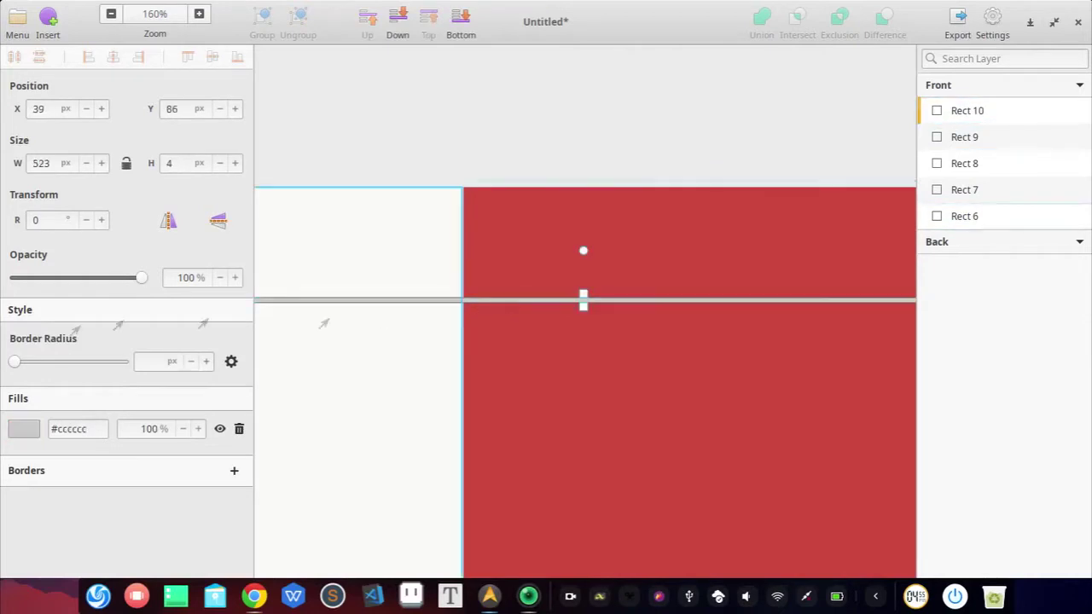
scroll(609, 253, "down", 5)
scroll(468, 307, "up", 4)
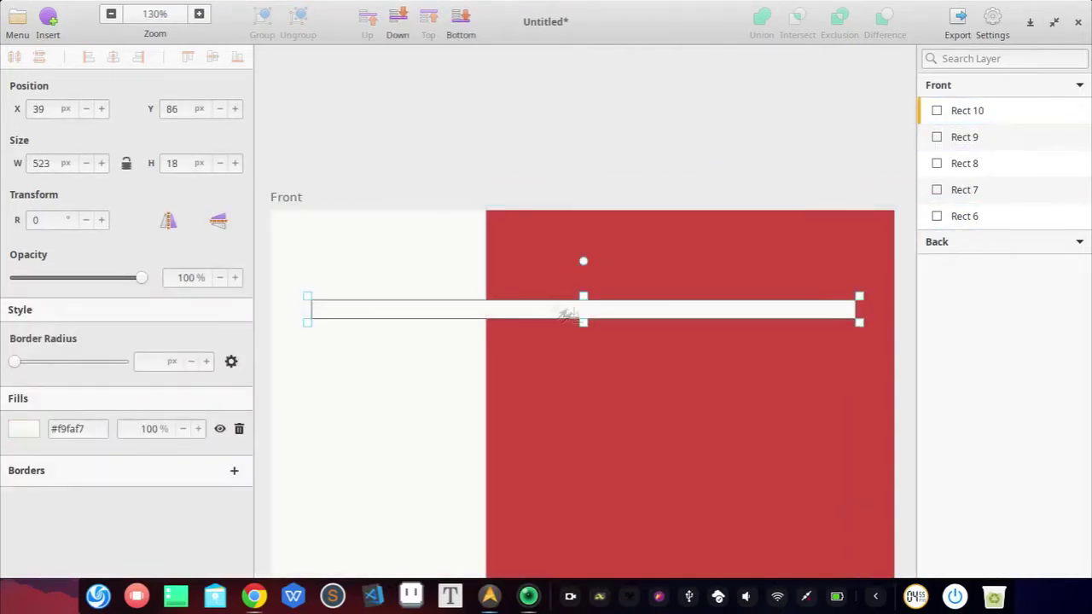
Shorten the off-white bar on Front to about 241 px wide, keeping its start at X 39
scroll(567, 316, "down", 5)
scroll(529, 251, "up", 4)
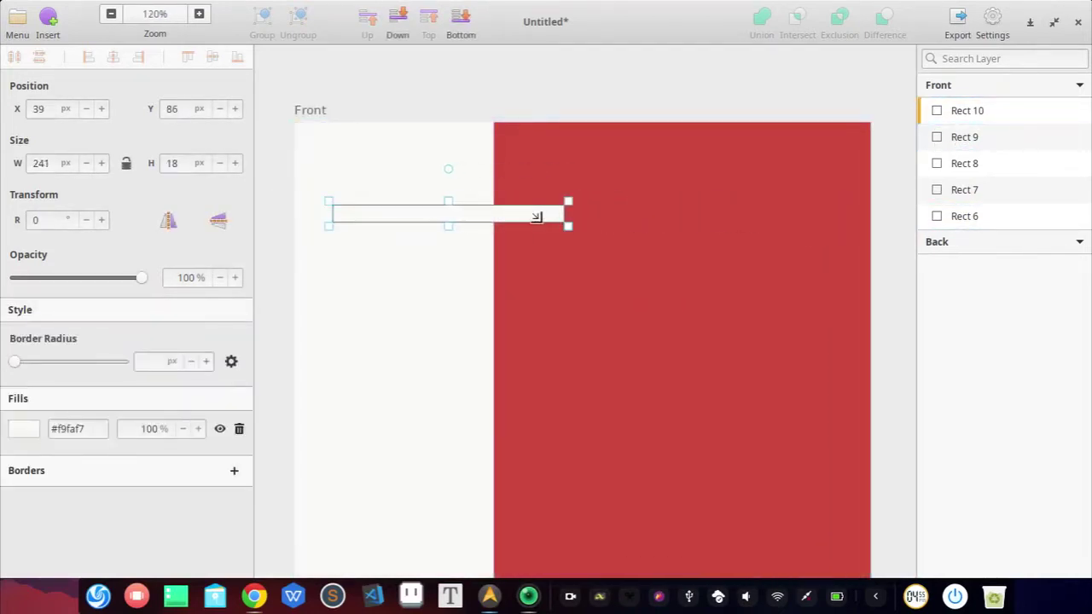
scroll(536, 217, "down", 5)
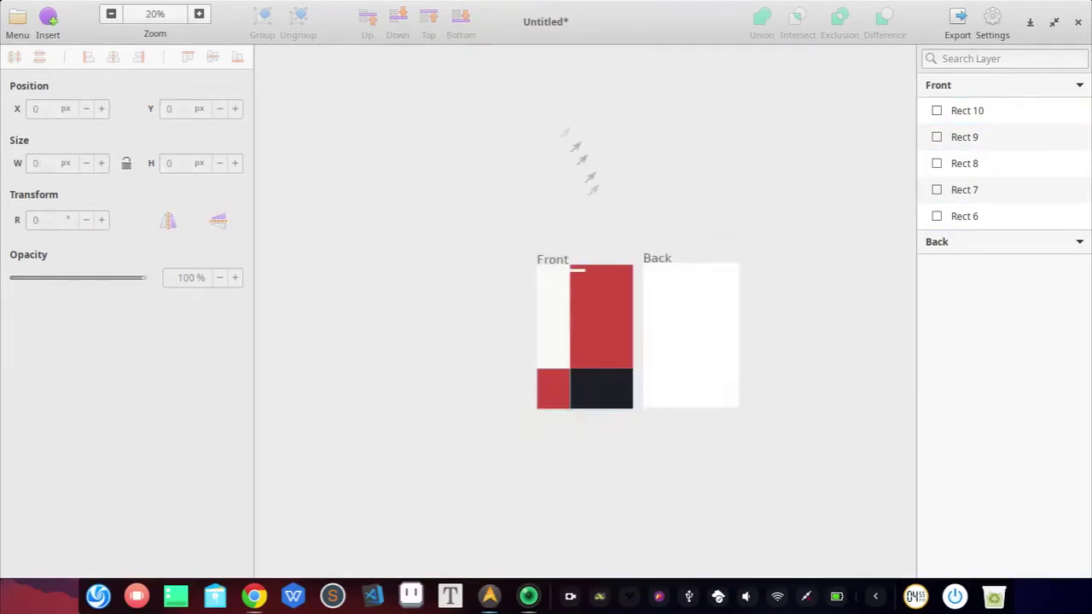
scroll(559, 132, "up", 5)
scroll(594, 323, "up", 3)
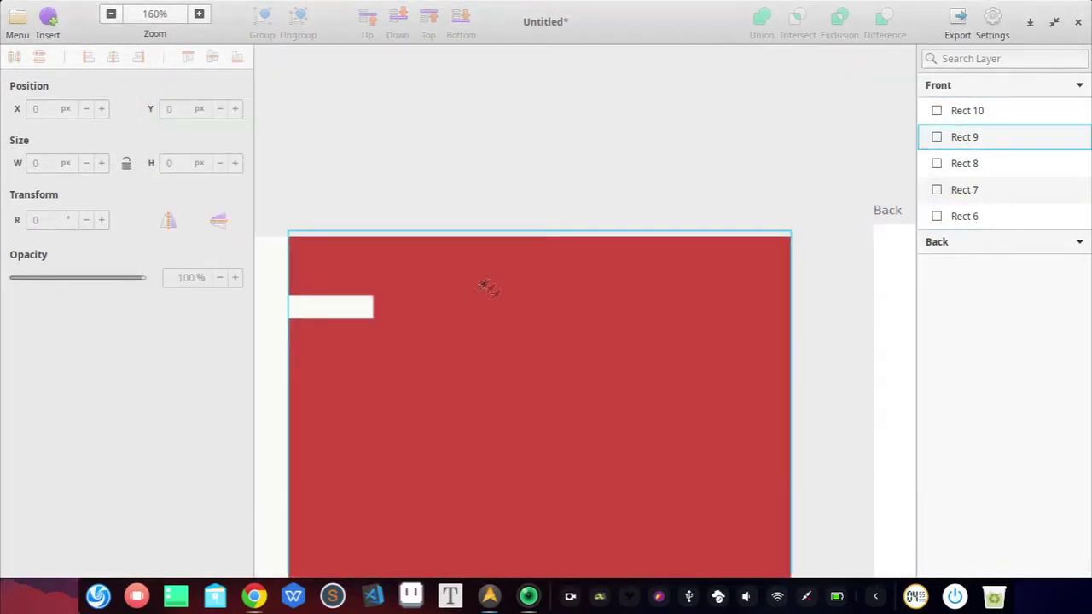
scroll(487, 287, "down", 4)
left_click(531, 371)
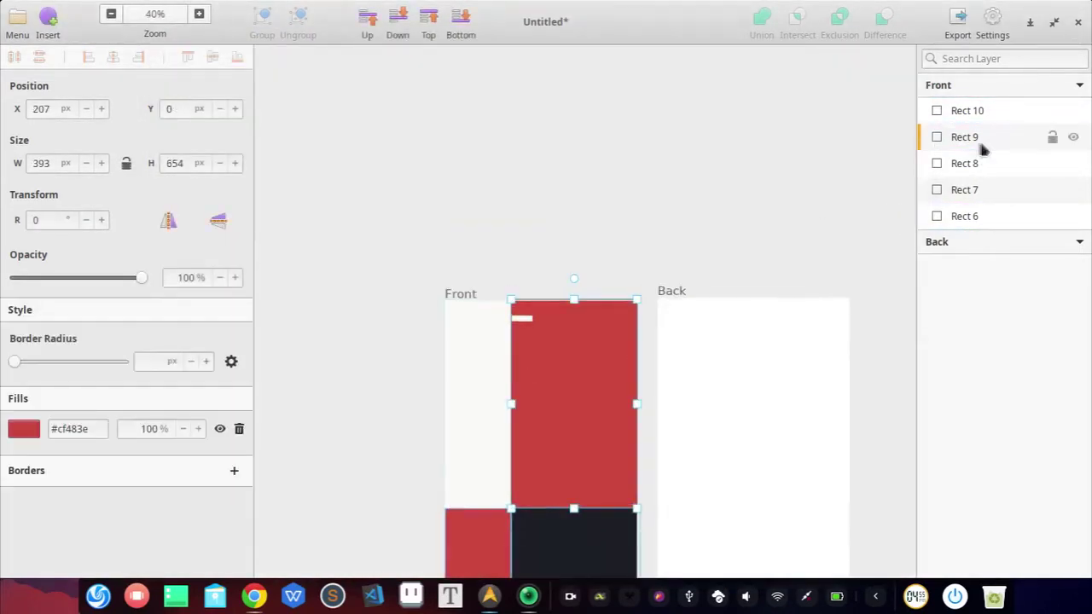
scroll(383, 378, "up", 4)
scroll(555, 214, "down", 5)
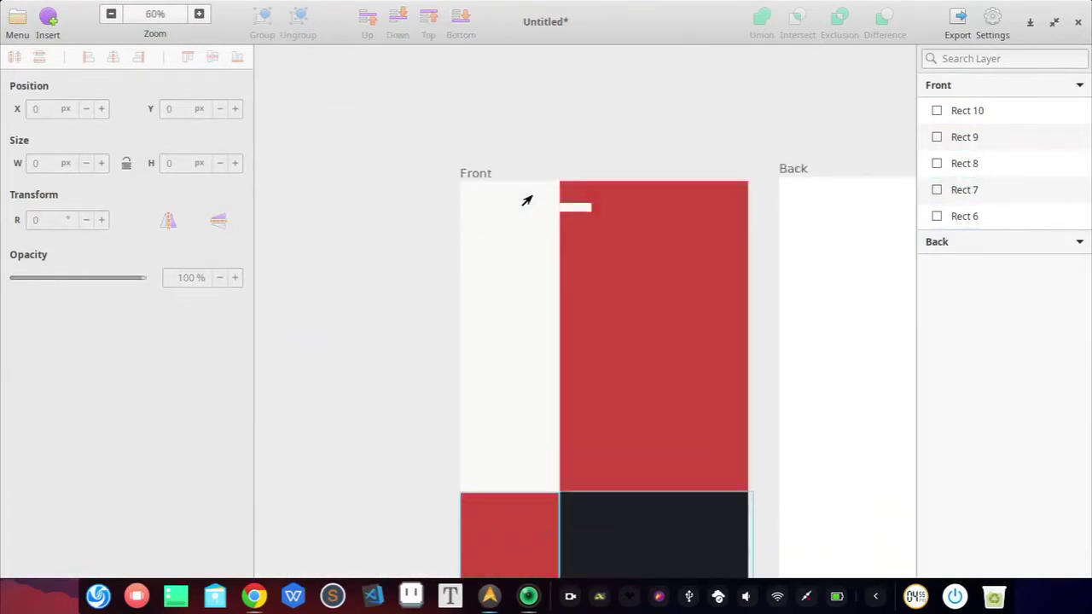
scroll(588, 179, "up", 4)
Save the document under the name Book Cover
key("ctrl+s")
scroll(204, 375, "down", 1)
left_click(193, 380)
left_click(407, 432)
type("Book Cover")
left_click(859, 457)
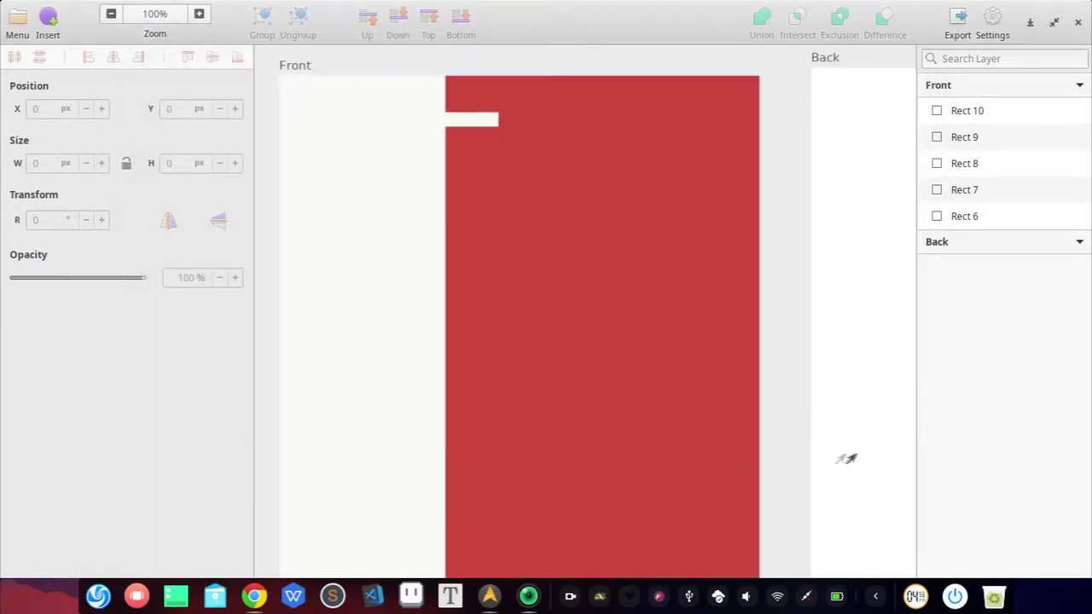
Realign the tall off-white rectangle with Front's upper-left corner at X 0, Y 0
scroll(656, 282, "down", 1)
scroll(655, 282, "up", 2)
scroll(639, 264, "left", 1)
scroll(619, 241, "down", 2)
scroll(590, 175, "up", 2)
scroll(589, 175, "up", 8)
left_click(440, 129)
scroll(380, 141, "down", 11)
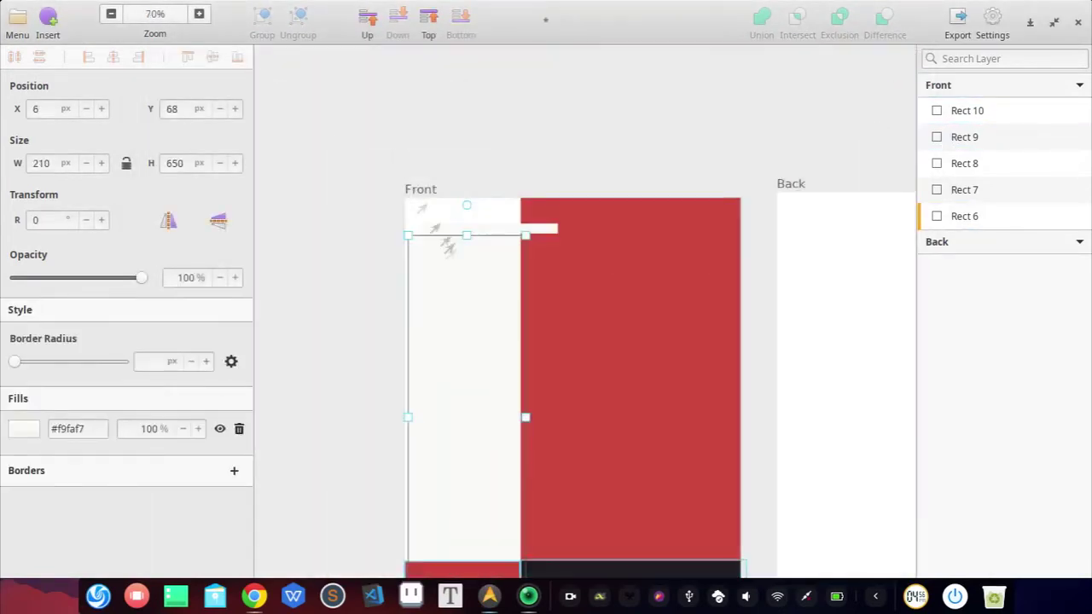
left_click_drag(448, 246, 444, 207)
scroll(421, 216, "up", 6)
scroll(512, 231, "left", 4)
scroll(635, 245, "up", 8)
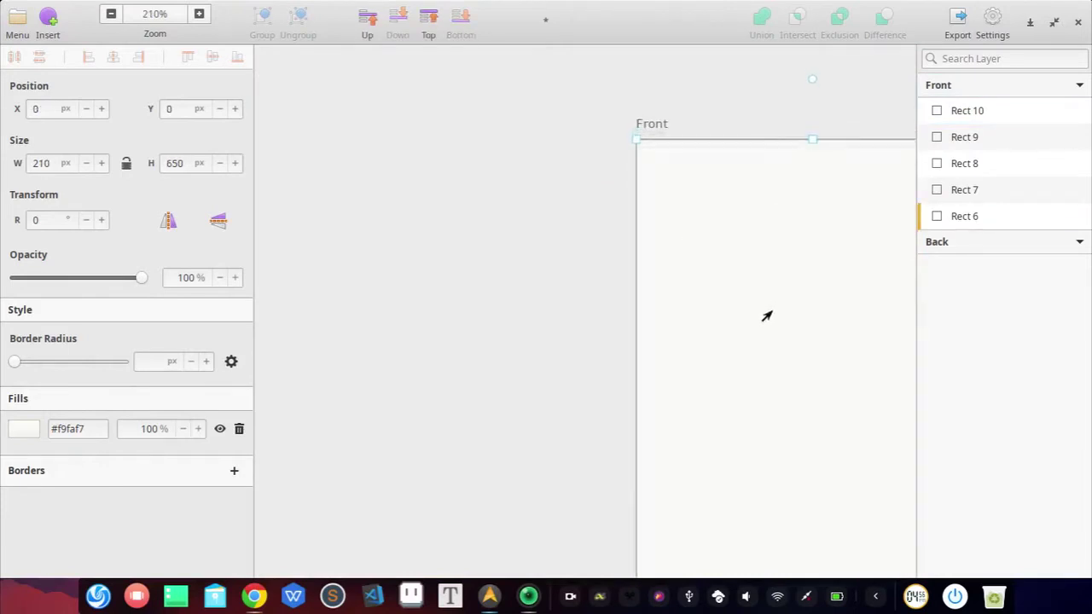
scroll(767, 316, "down", 12)
scroll(597, 273, "right", 3)
scroll(487, 231, "up", 6)
scroll(489, 184, "down", 6)
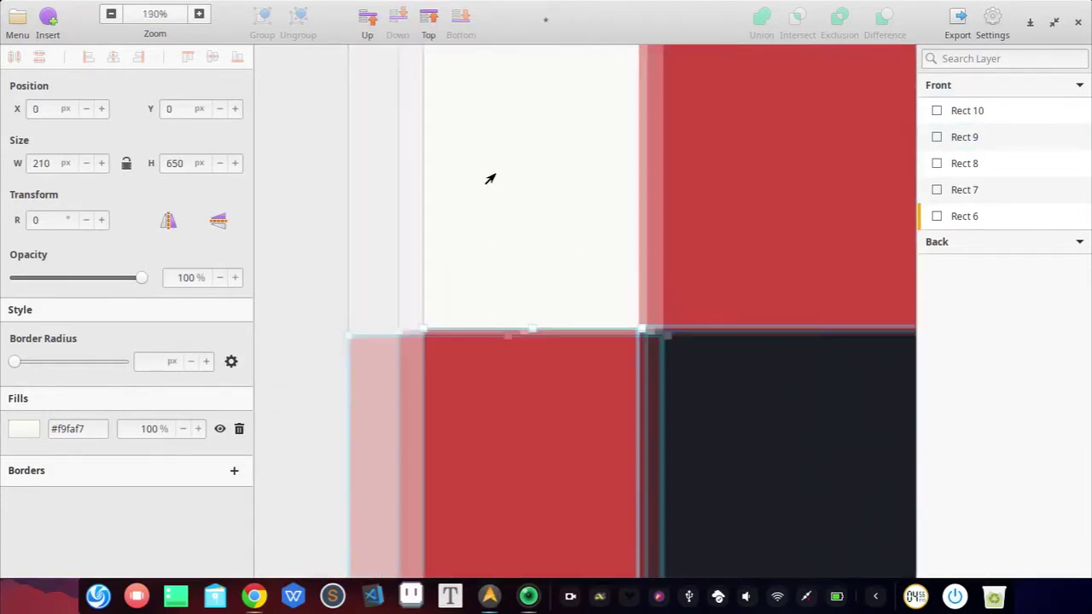
key("Escape")
Thicken the off-white bar on Front by pulling its lower edge downward
scroll(588, 223, "down", 14)
scroll(638, 207, "up", 8)
left_click(567, 266)
left_click_drag(480, 279, 483, 307)
key("Escape")
scroll(545, 224, "up", 1)
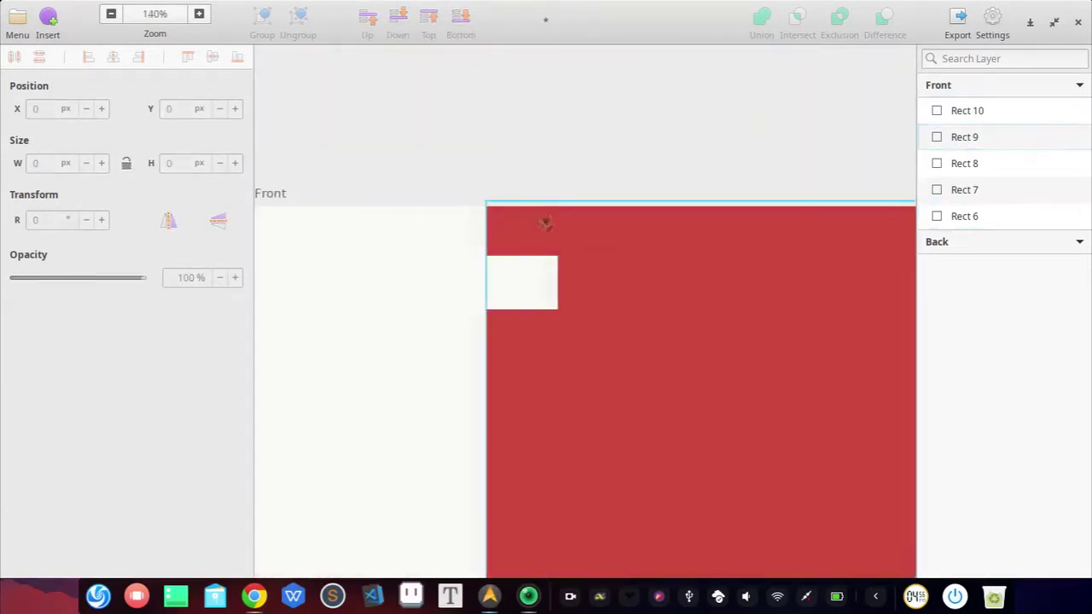
scroll(480, 102, "down", 2)
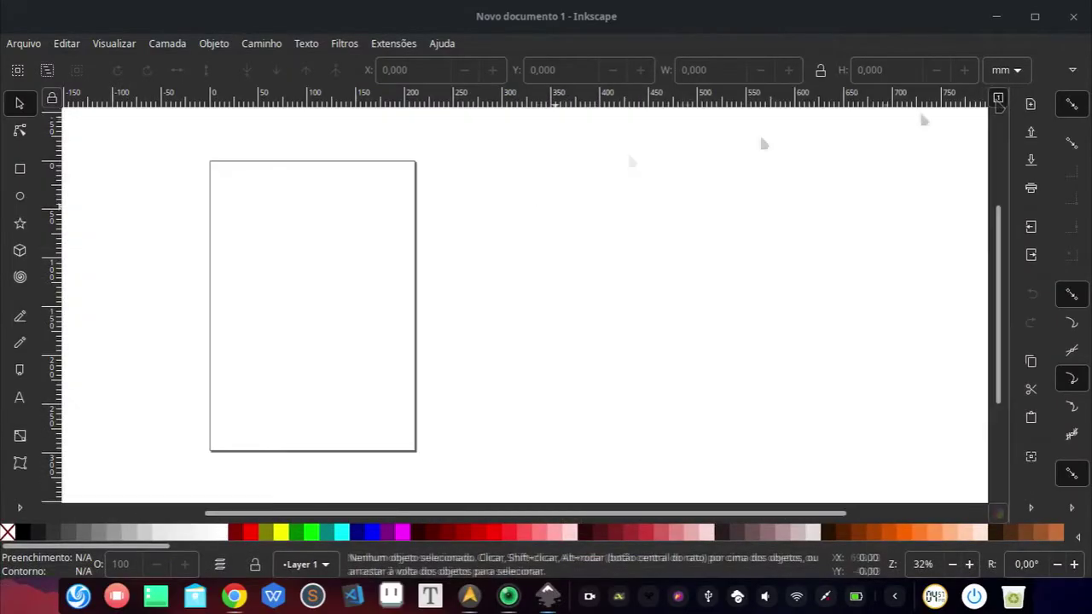
Switch to Inkscape and create a paragraph text frame on the page containing the letter T
key("space")
scroll(344, 282, "up", 1)
key("t")
left_click_drag(380, 258, 454, 340)
scroll(411, 311, "up", 3)
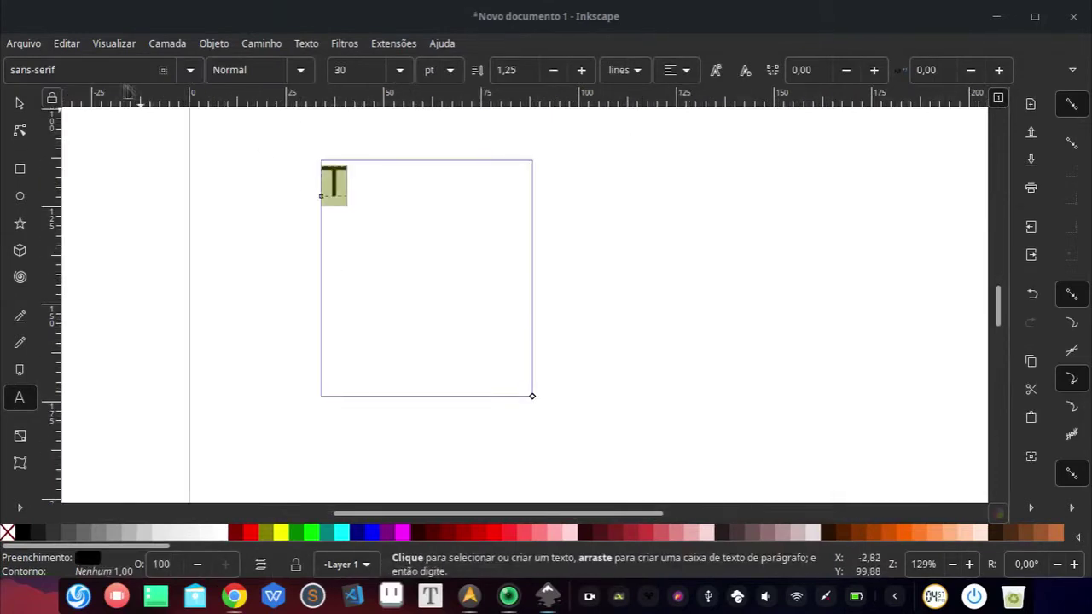
Set the text's font to Noto Sans Bold
triple_click(110, 70)
type("NOto Sans")
key("Return")
left_click(261, 145)
left_click(19, 104)
Extend the text in the frame so that it reads Type
scroll(261, 179, "up", 4)
double_click(557, 188)
type("y o")
key("BackSpace")
type("pr")
key("BackSpace")
type("e")
Select the whole word and try the Consolas NF font on it
key("ctrl+a")
left_click(190, 70)
scroll(134, 268, "down", 20)
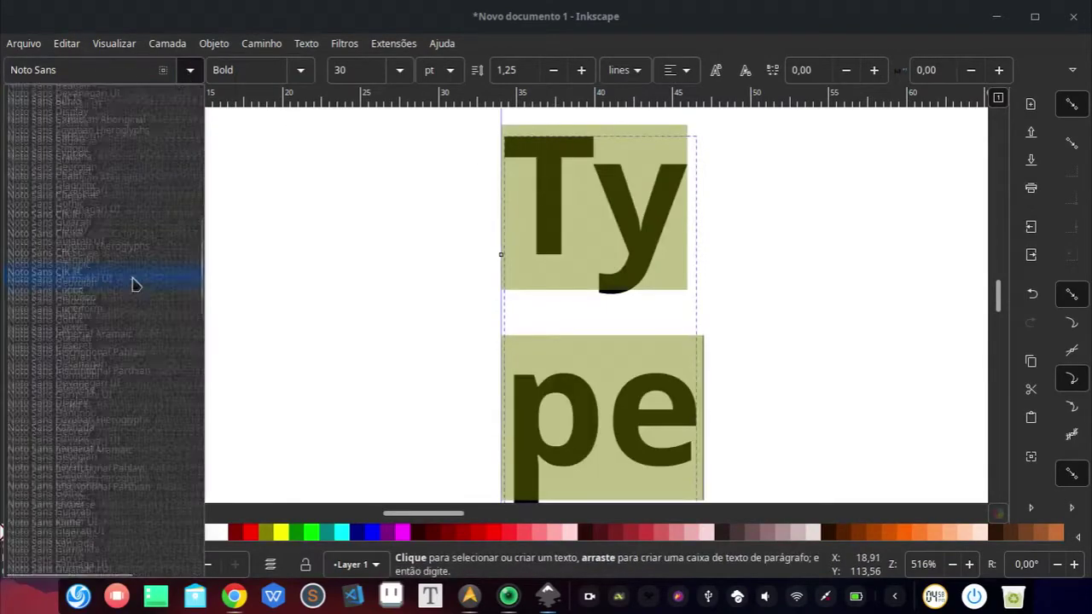
scroll(71, 255, "up", 20)
left_click(73, 202)
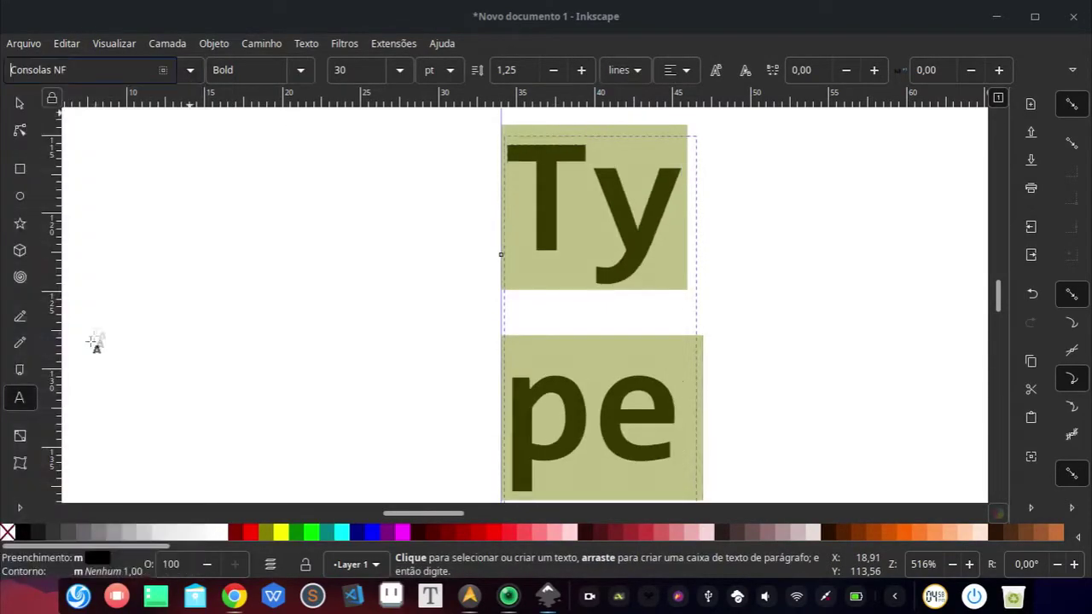
Set the text's font to Montserrat
key("ctrl+a")
type("Montserrat")
key("Return")
left_click(419, 255)
Replace the text in the frame with Typography
scroll(597, 344, "down", 1)
left_click(623, 397)
double_click(586, 265)
double_click(608, 398)
key("BackSpace")
key("ctrl+a")
type("Typ")
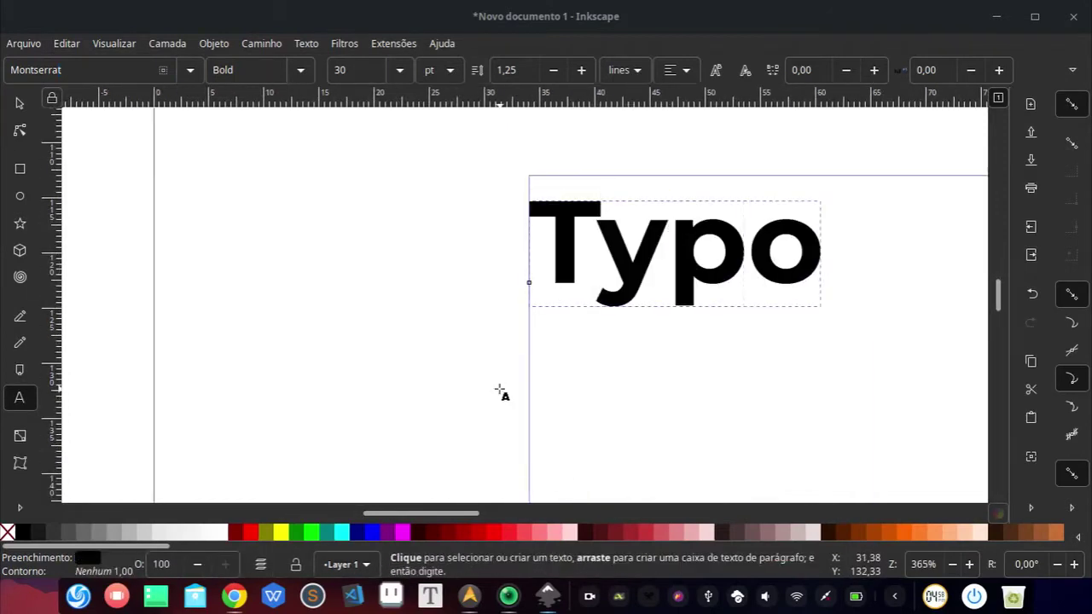
type("ography")
scroll(495, 402, "down", 11)
scroll(503, 409, "up", 9)
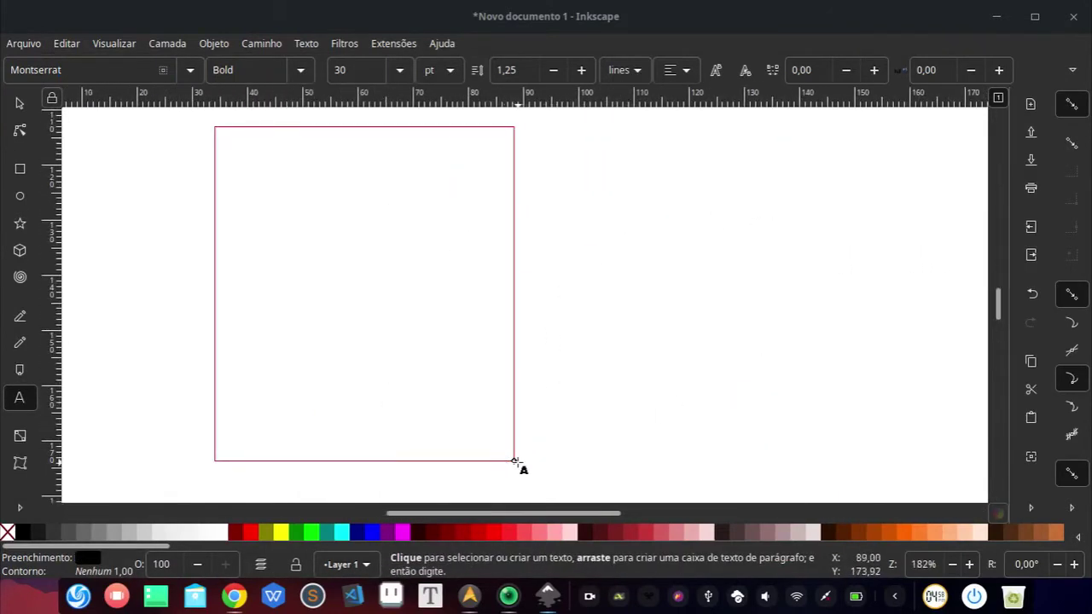
Widen the text frame and replace its text with Guide
left_click_drag(514, 461, 627, 432)
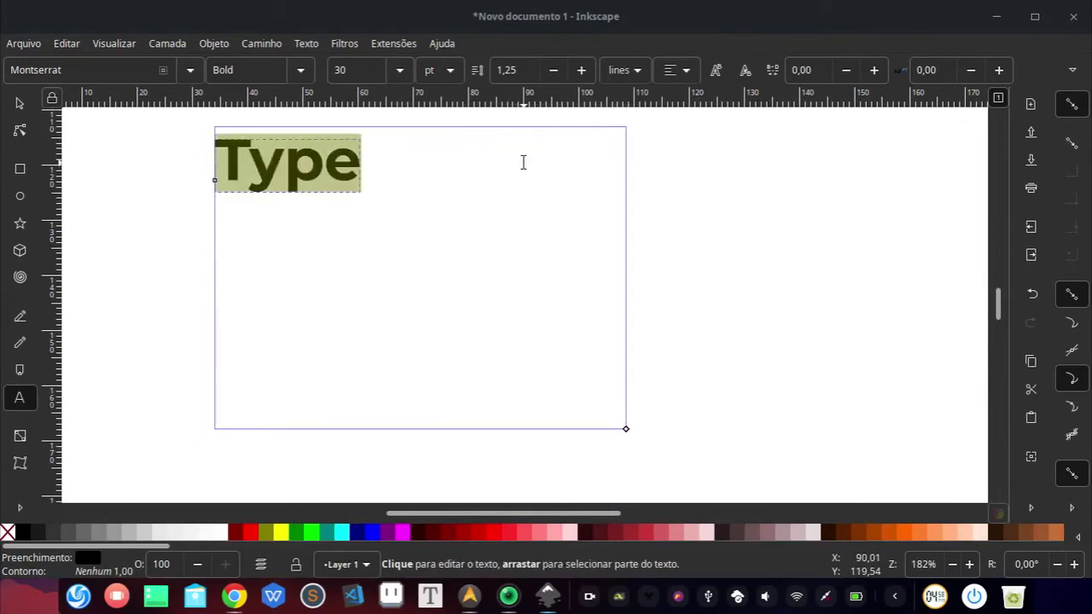
type("Guide")
key("Escape")
Duplicate the Guide text, place the copy just below it, and change the copy's text to How to use
left_click(20, 103)
left_click(283, 162)
key("ctrl+d")
left_click_drag(283, 162, 305, 238)
double_click(305, 238)
key("ctrl+a")
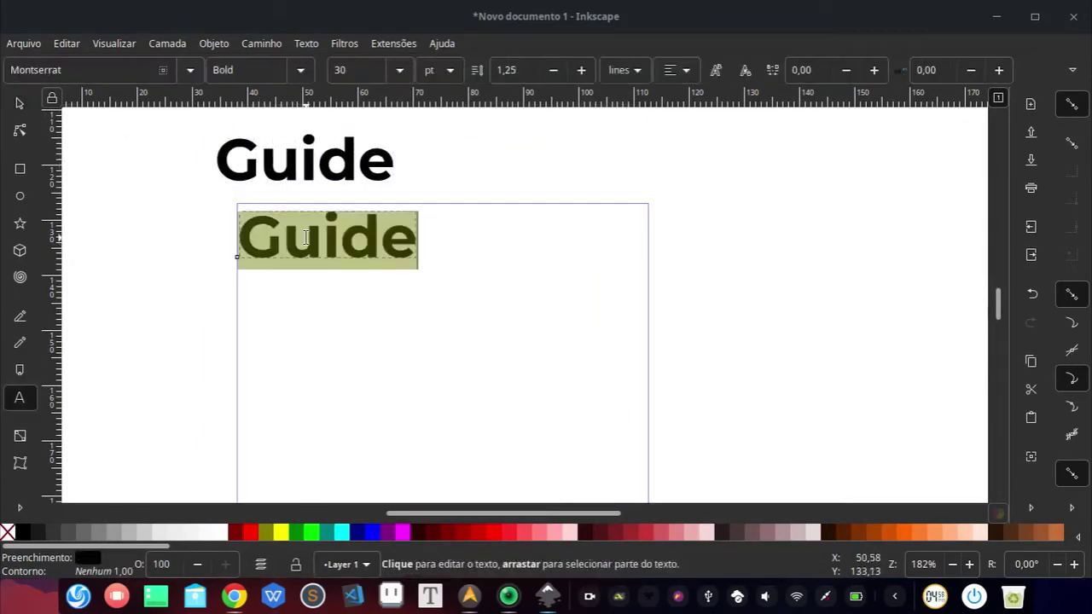
type("How to use")
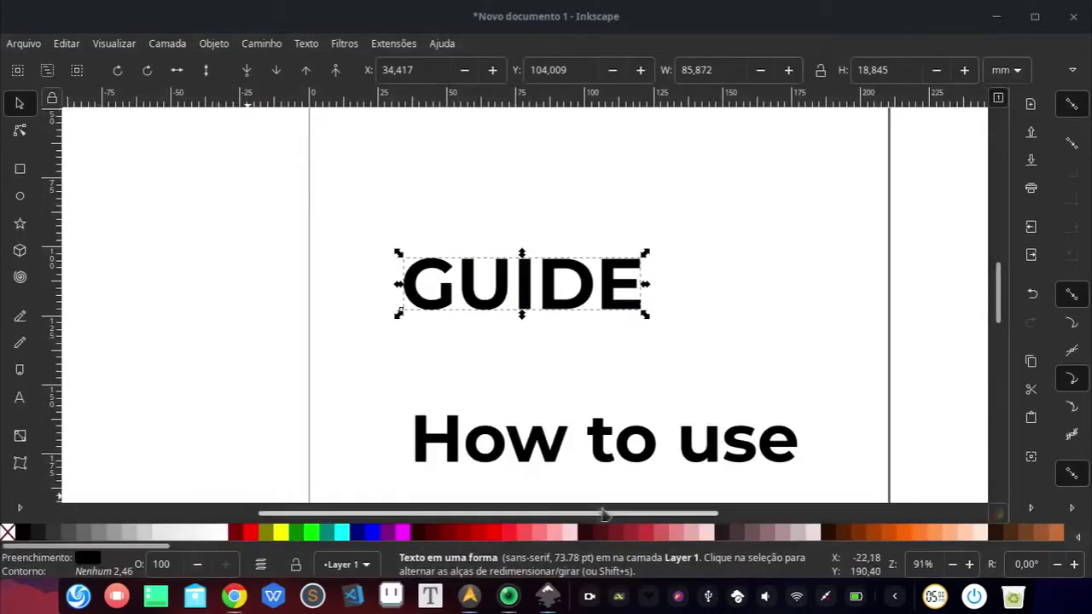
Set the GUIDE text's fill to f9faf7 and open the PNG export settings for the selection
key("ctrl+shift+f")
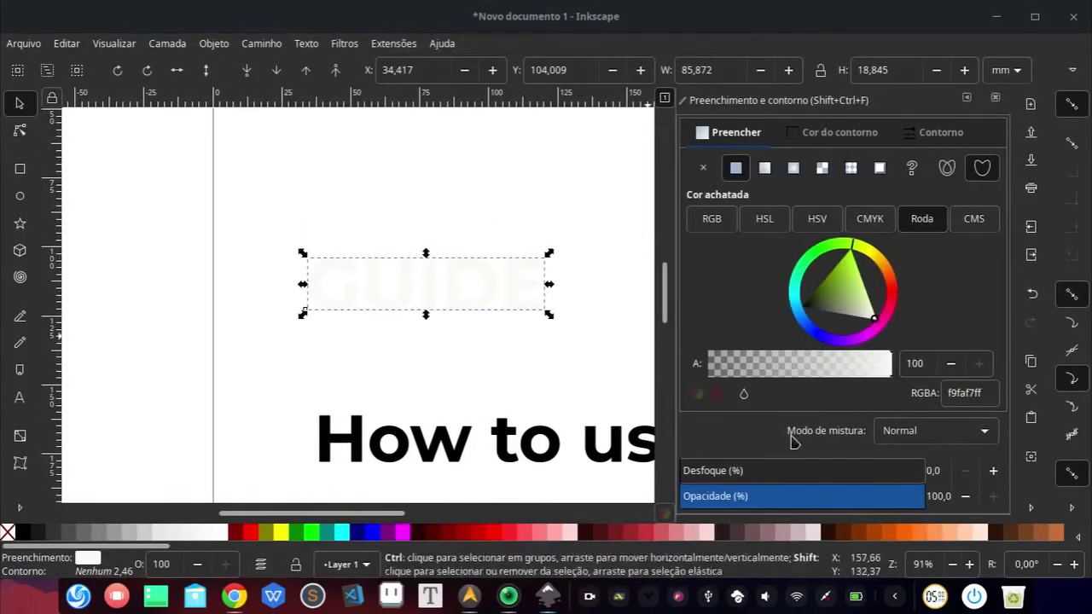
key("ctrl+shift+e")
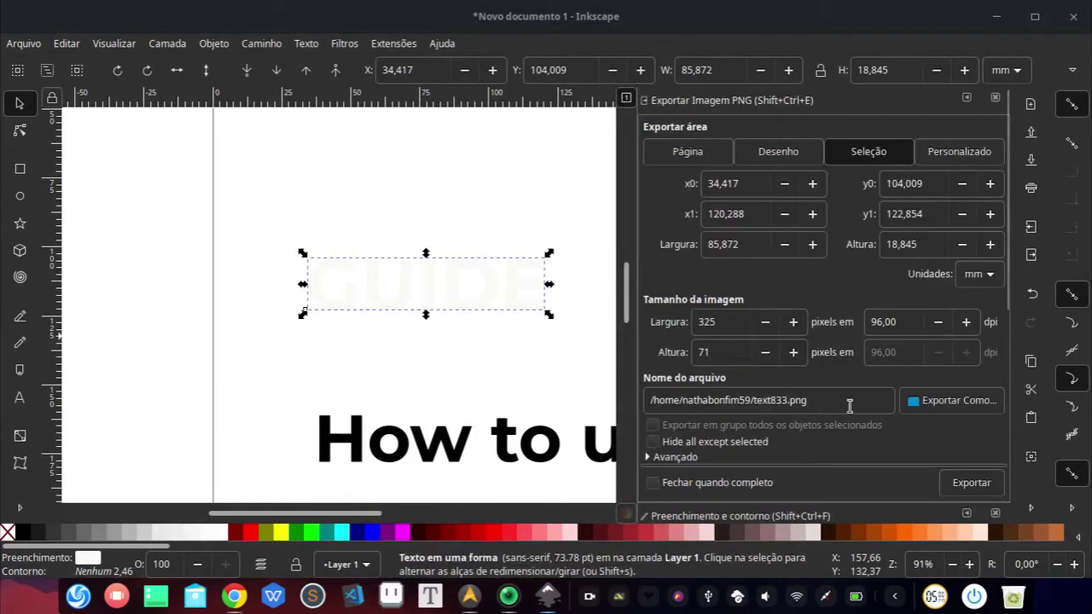
Export the GUIDE text selection as /tmp/GUIDE.png at 365 × 80 px
left_click(926, 400)
left_click(149, 303)
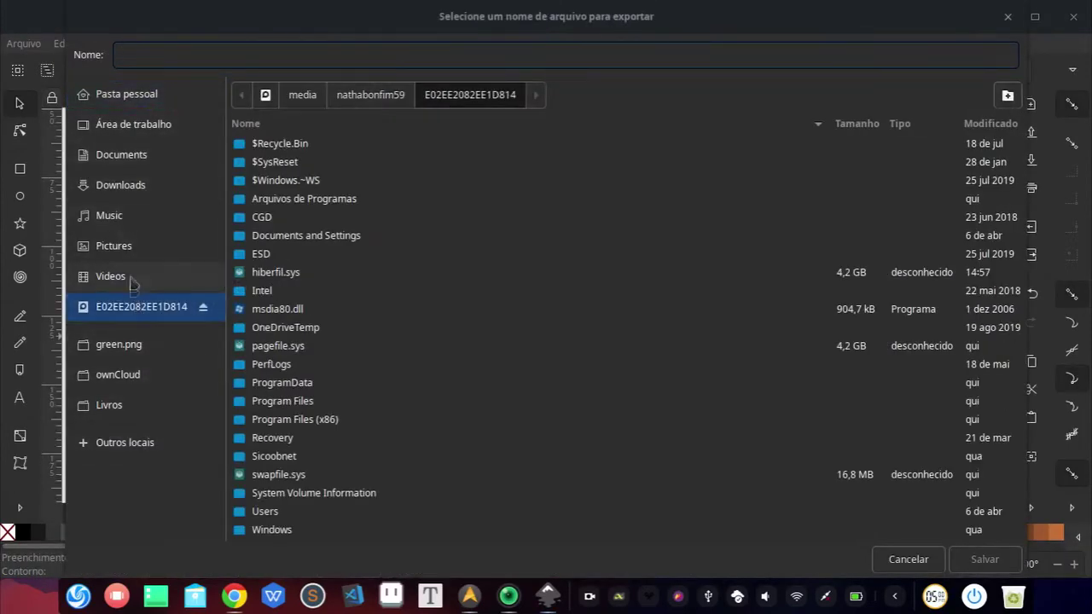
left_click(125, 442)
left_click(290, 136)
scroll(271, 469, "down", 3)
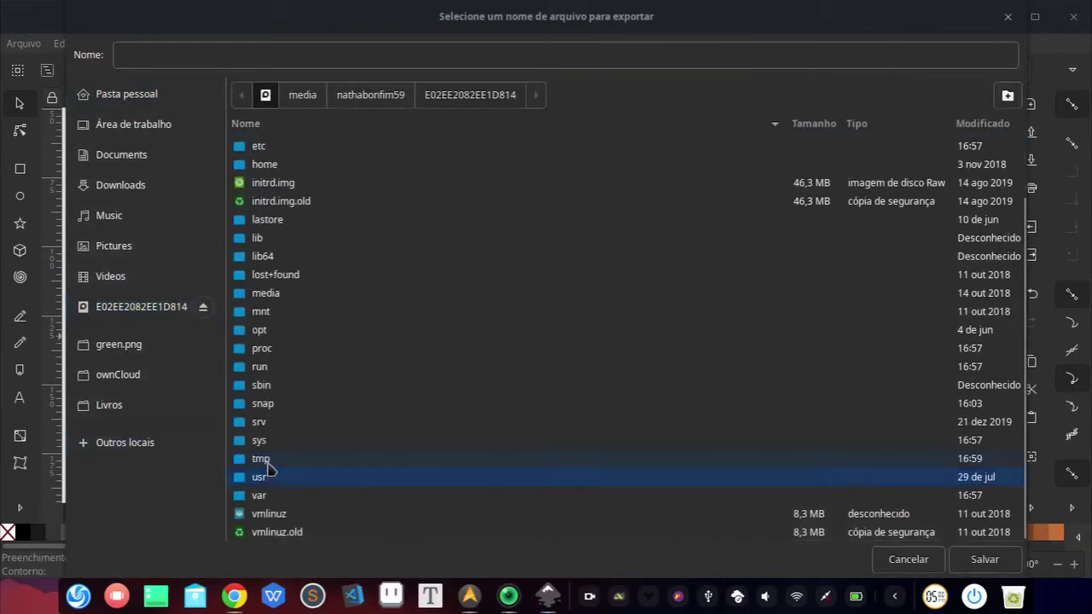
double_click(271, 458)
key("Return")
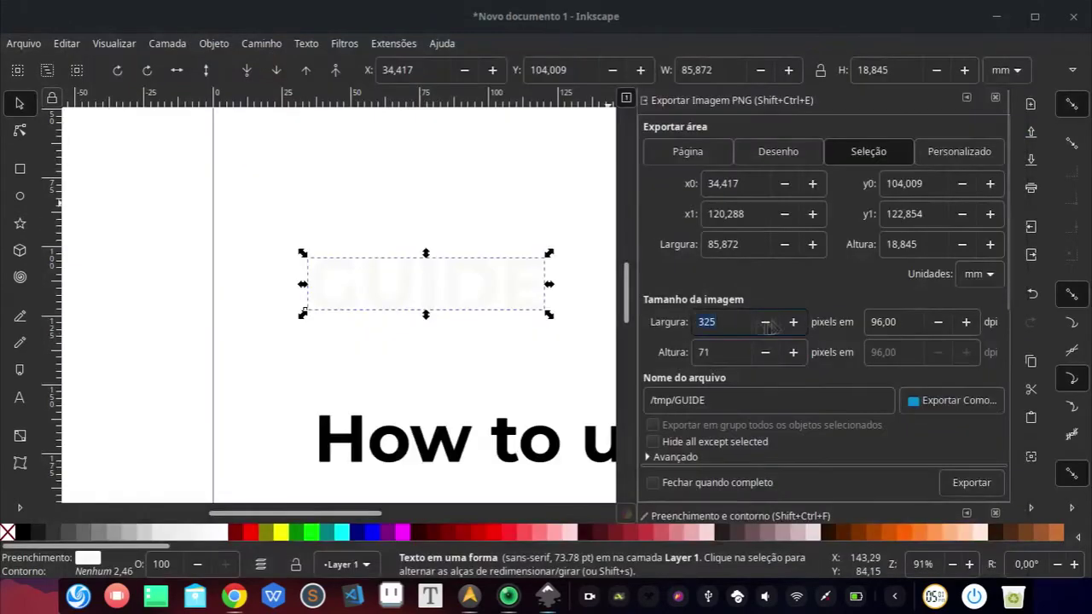
left_click(977, 489)
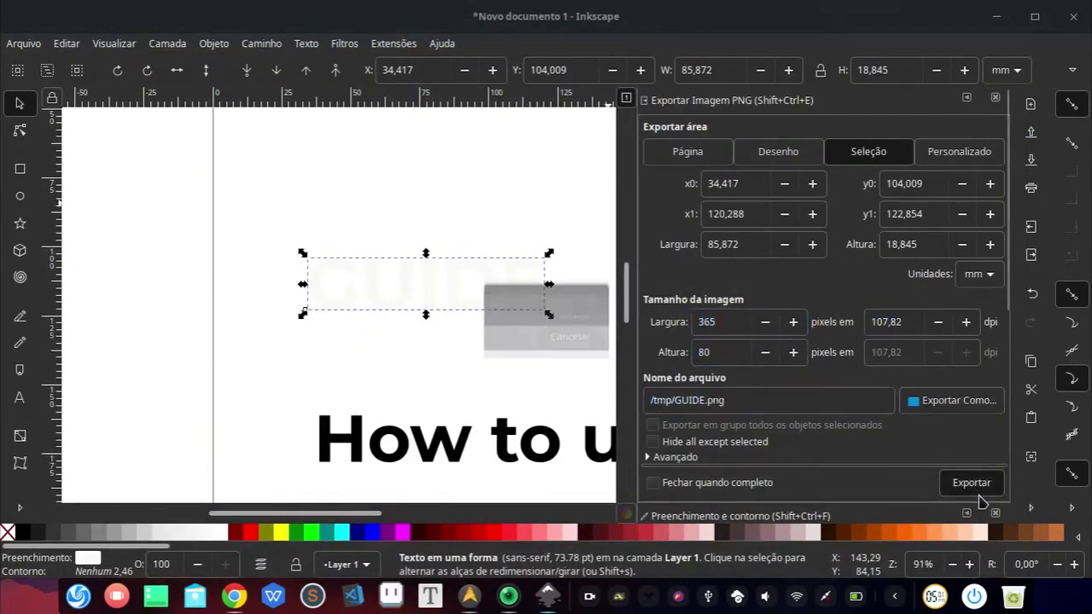
Switch to the file manager and look for the exported PNG
key("alt+Tab")
left_click(195, 596)
left_click(249, 426)
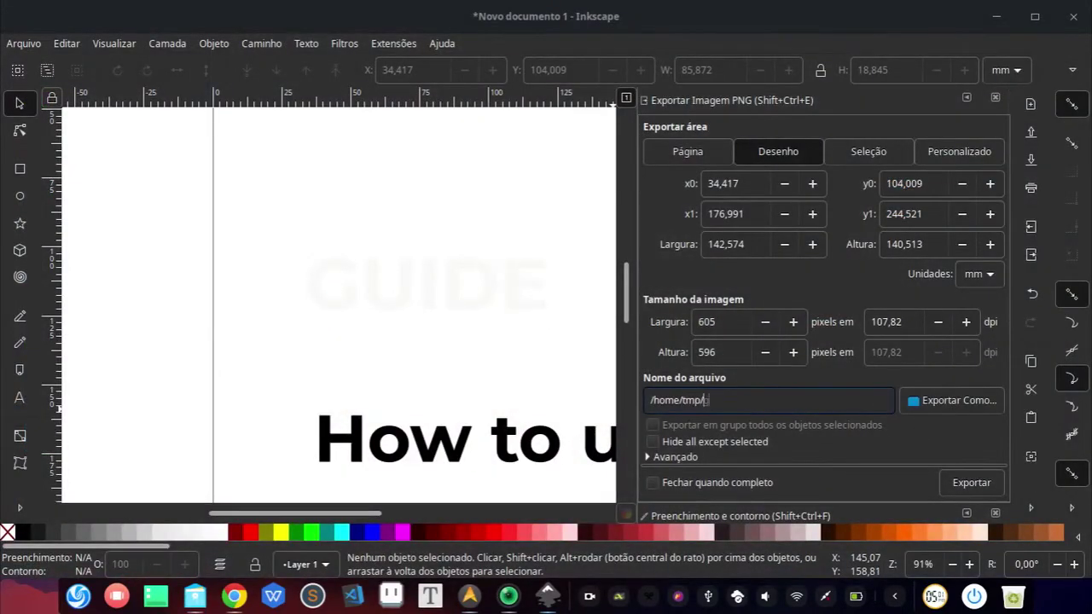
Try exporting the PNG into /home/tmp/ and start re-entering the export path
type(".png")
key("Return")
left_click(621, 360)
left_click_drag(683, 402, 546, 397)
key("BackSpace")
type("/")
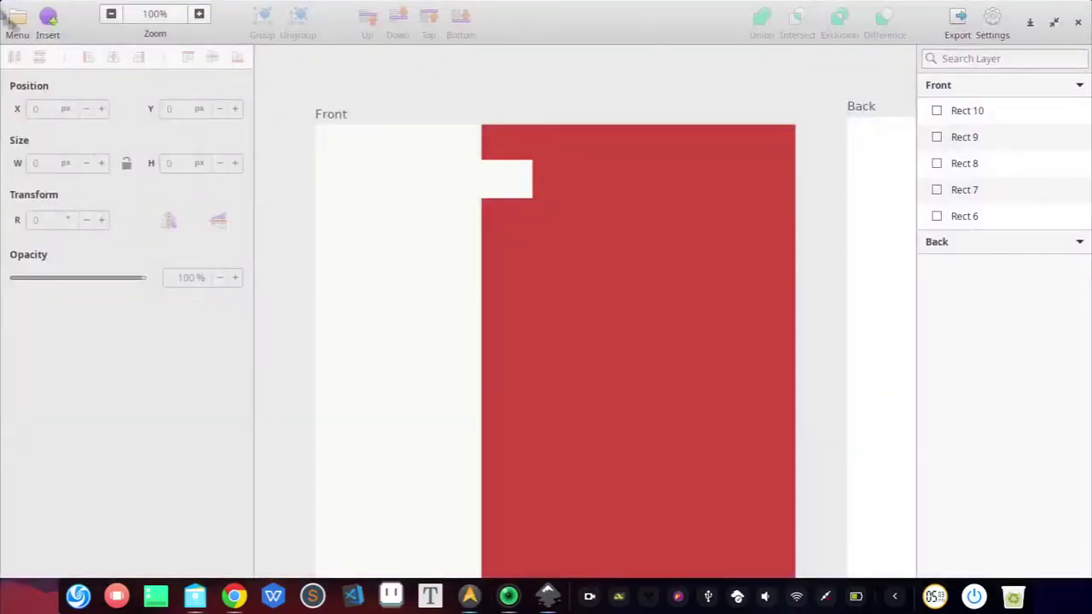
Switch back to Akira and insert the exported GUIDE image onto Front
left_click(48, 17)
left_click(141, 191)
left_click(208, 134)
double_click(393, 167)
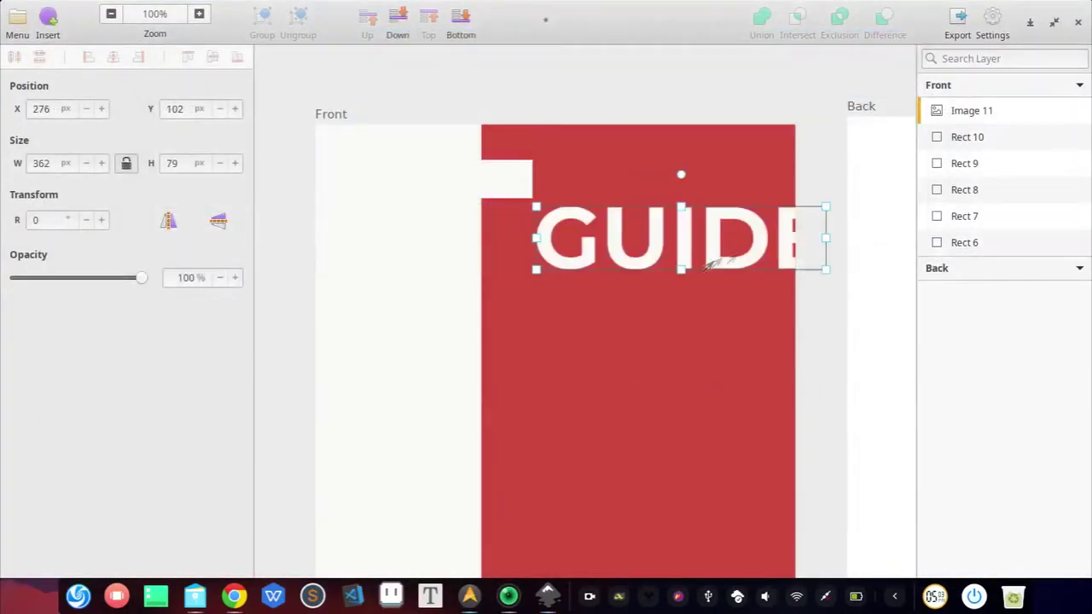
Shrink the GUIDE image and place it beside the off-white bar in the red area
left_click_drag(594, 233, 598, 198)
scroll(546, 180, "up", 10)
mouse_move(554, 167)
left_mouse_down()
mouse_move(566, 146)
mouse_move(567, 157)
left_mouse_up()
left_click(536, 185)
scroll(521, 131, "up", 5)
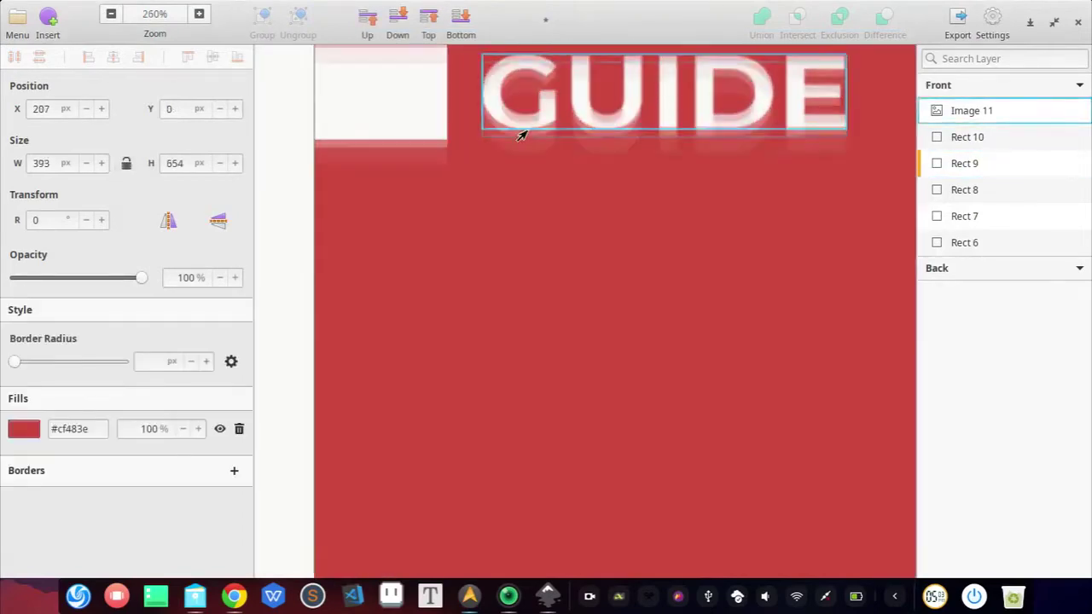
scroll(640, 273, "up", 5)
Try to reposition the GUIDE image, and delete it from Front
left_click(761, 416)
scroll(761, 415, "right", 3)
left_click_drag(821, 351, 968, 328)
scroll(549, 395, "down", 10)
scroll(628, 341, "up", 2)
key("Delete")
Insert the GUIDE image onto Front again
left_click(48, 22)
left_click(140, 191)
left_click(218, 134)
double_click(386, 181)
Toggle the GUIDE image's proportion lock, scale the image down, and place it just to the right of the off-white bar
left_click_drag(359, 447, 897, 352)
left_click(126, 163)
left_click_drag(580, 353, 601, 397)
left_click_drag(495, 348, 762, 403)
left_click_drag(815, 430, 573, 362)
scroll(604, 324, "down", 5)
scroll(649, 341, "up", 3)
left_click(674, 346)
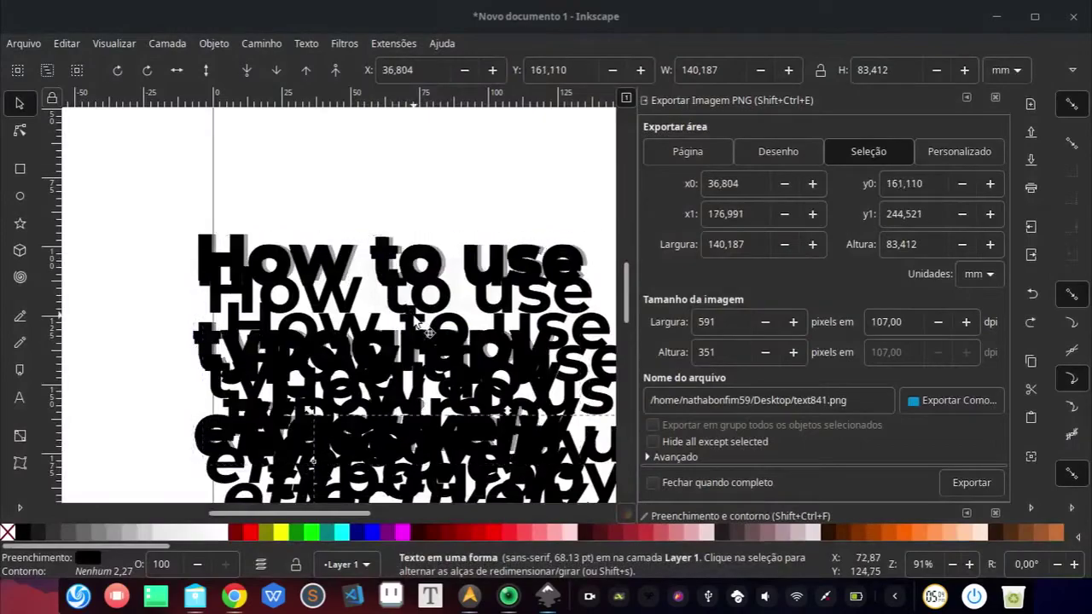
Switch to Inkscape and export the How to use typography effectively text as a 591 × 351 px image named rtext on the Desktop
scroll(413, 319, "up", 5)
scroll(410, 291, "right", 2)
scroll(384, 268, "down", 2)
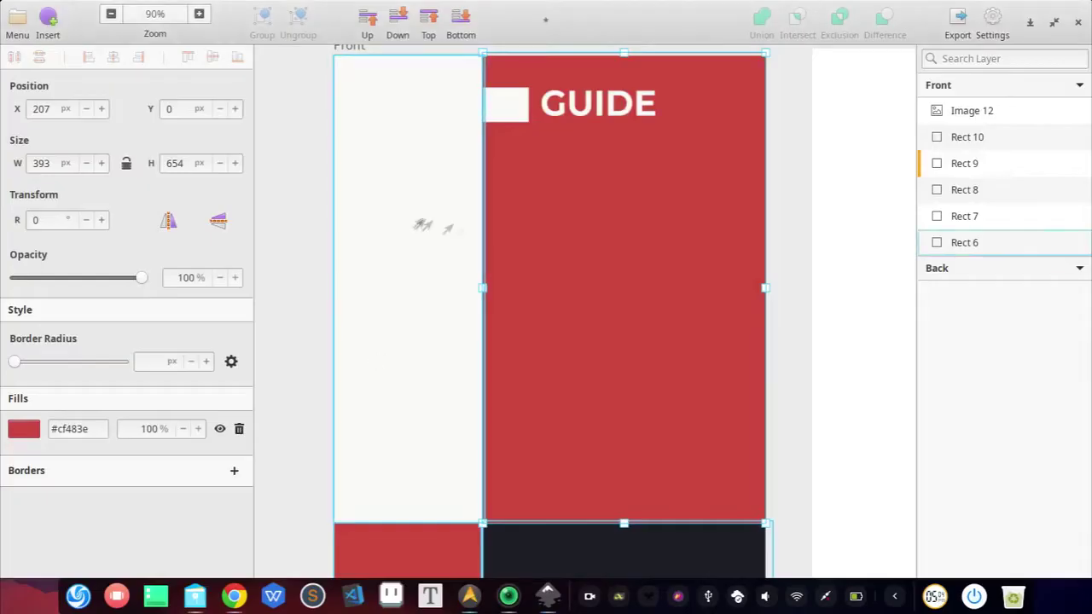
left_click(469, 334)
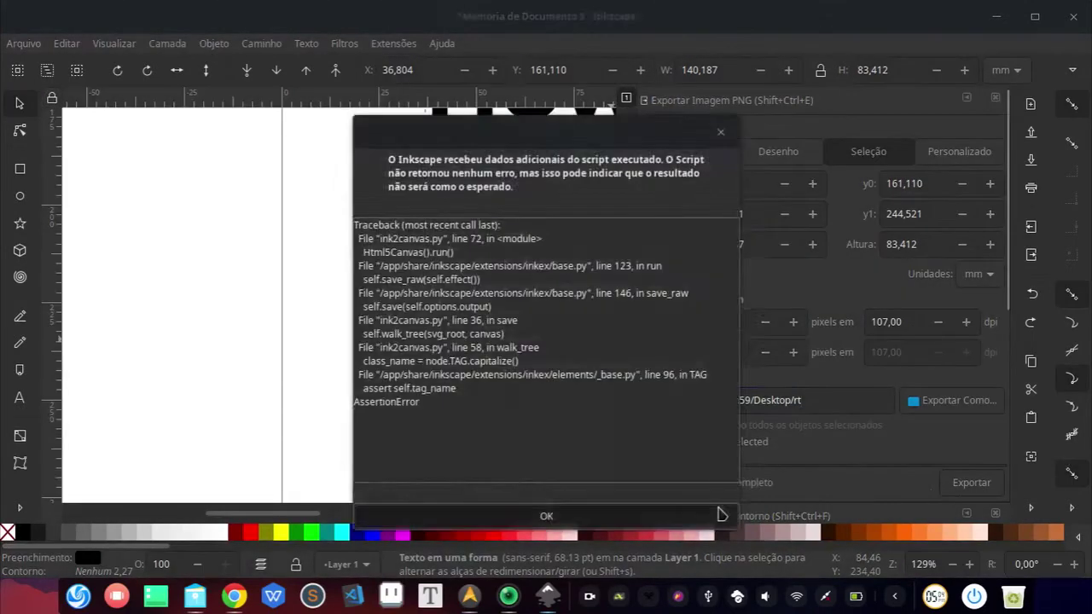
left_click(719, 514)
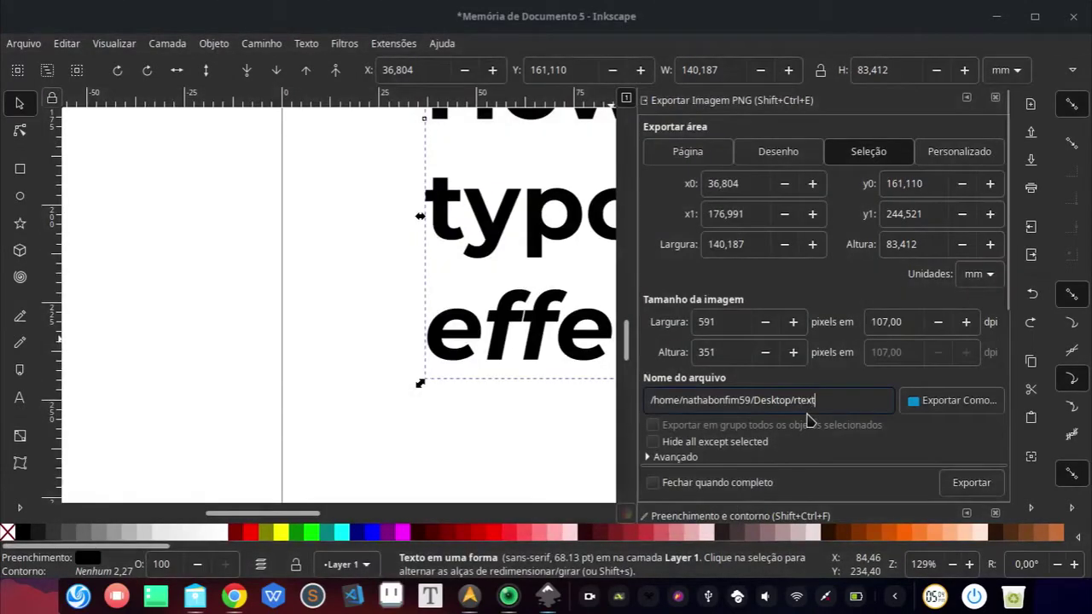
left_click(970, 483)
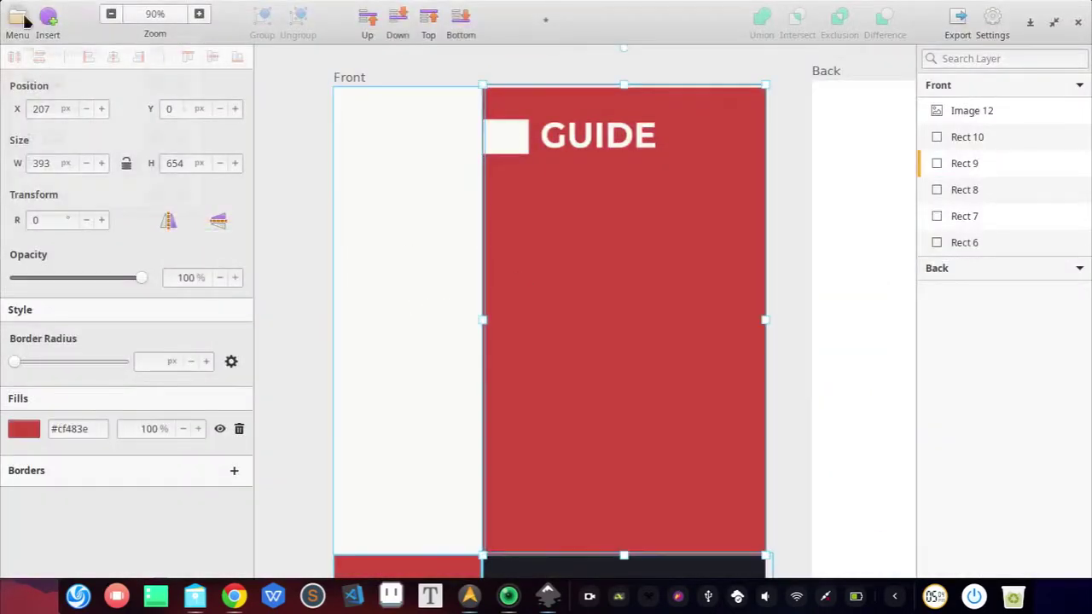
Insert the black title text image onto Front's red panel below GUIDE, and delete it
left_click(47, 21)
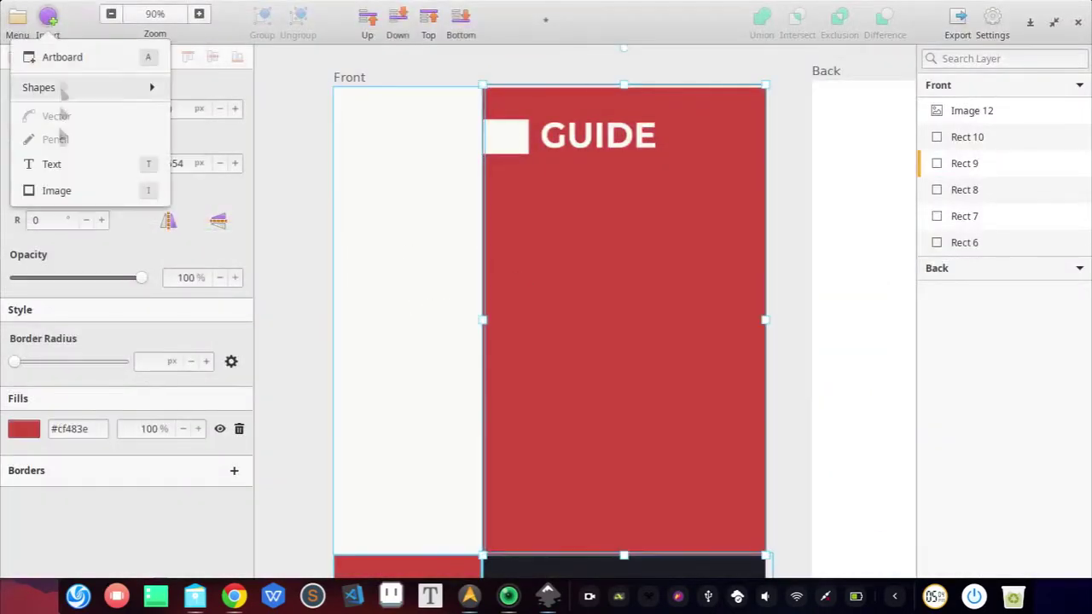
left_click(57, 189)
left_click(232, 137)
double_click(385, 185)
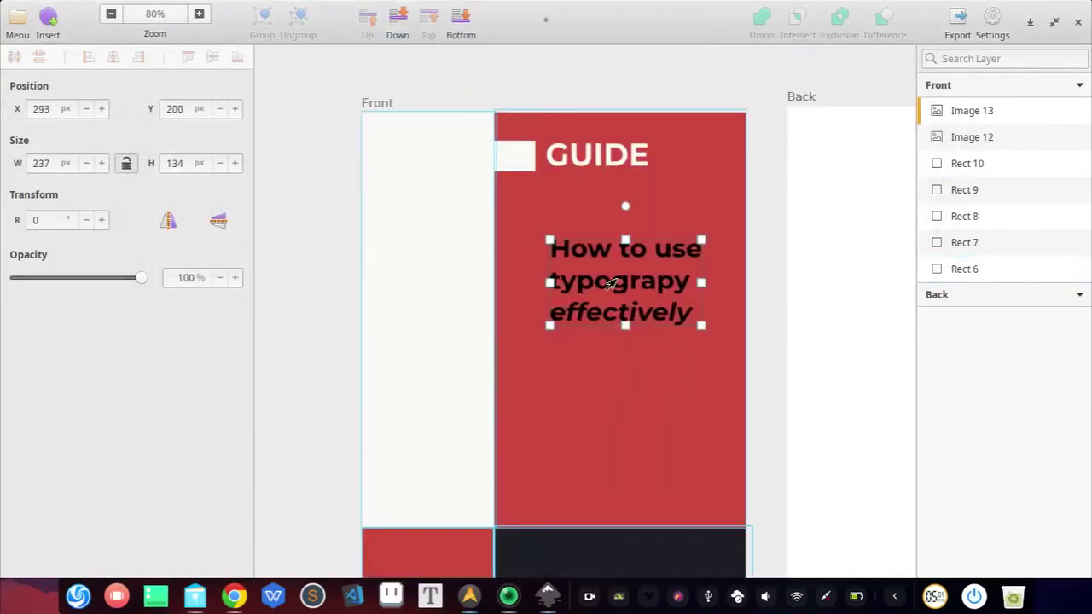
key("Delete")
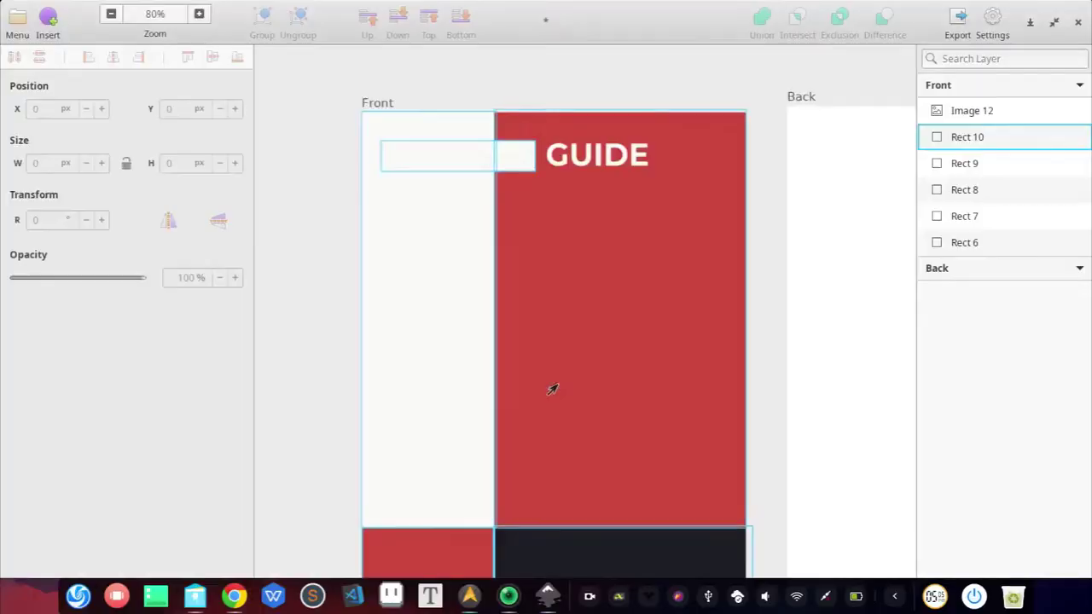
Switch to Inkscape, recolour the title dark with effectively in off-white, and export it to the Desktop as text.png
scroll(595, 380, "up", 1)
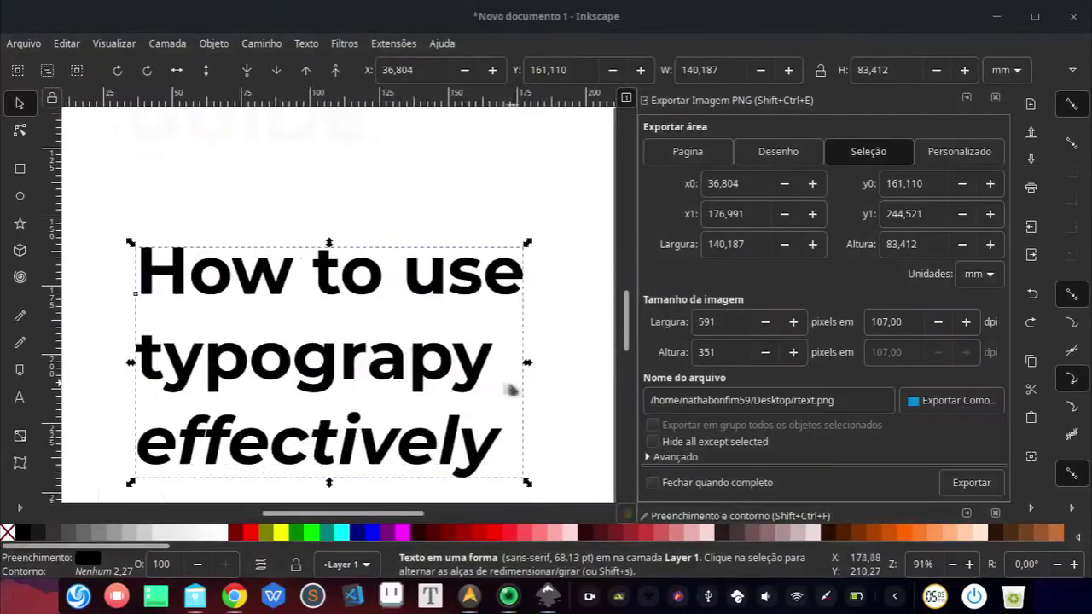
left_click(620, 384)
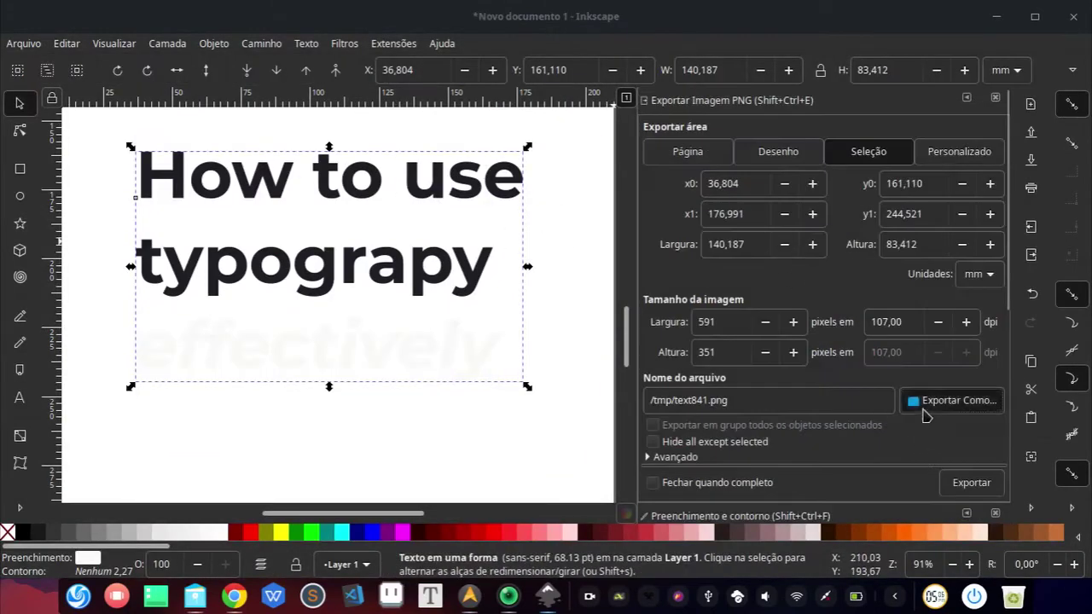
left_click(951, 400)
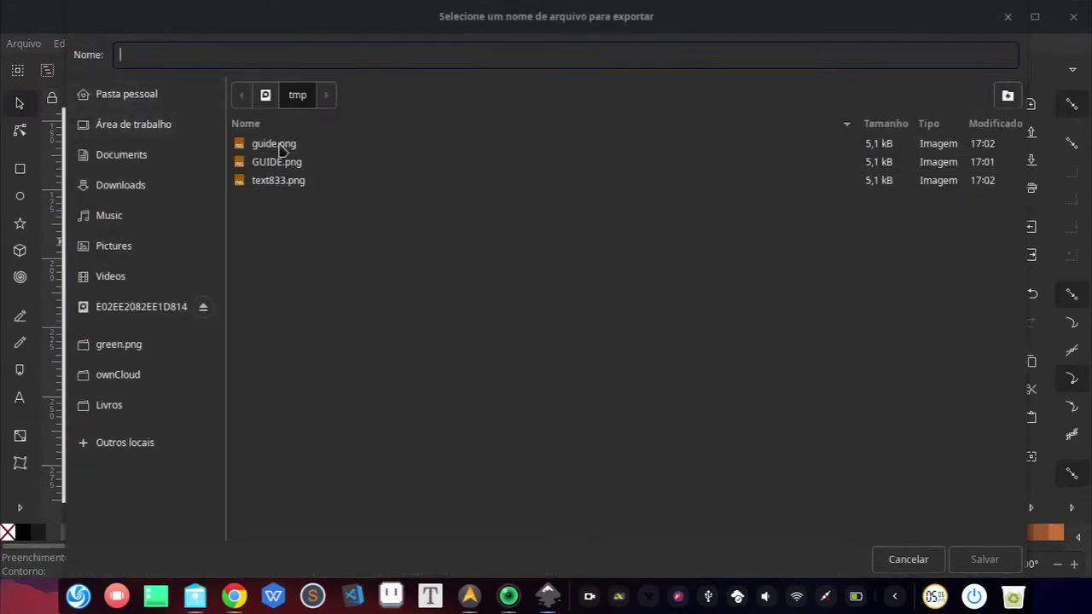
left_click(266, 95)
double_click(281, 458)
left_click(146, 129)
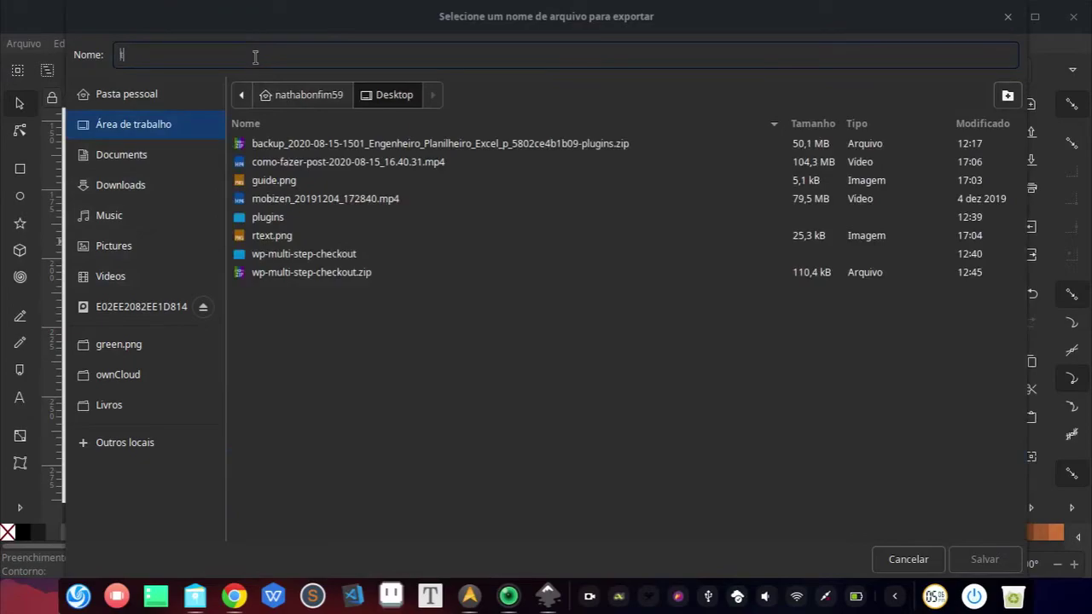
key("Return")
left_click(971, 483)
Switch to Akira and insert the recoloured title image, text.png, onto the Front artboard
key("alt+Tab")
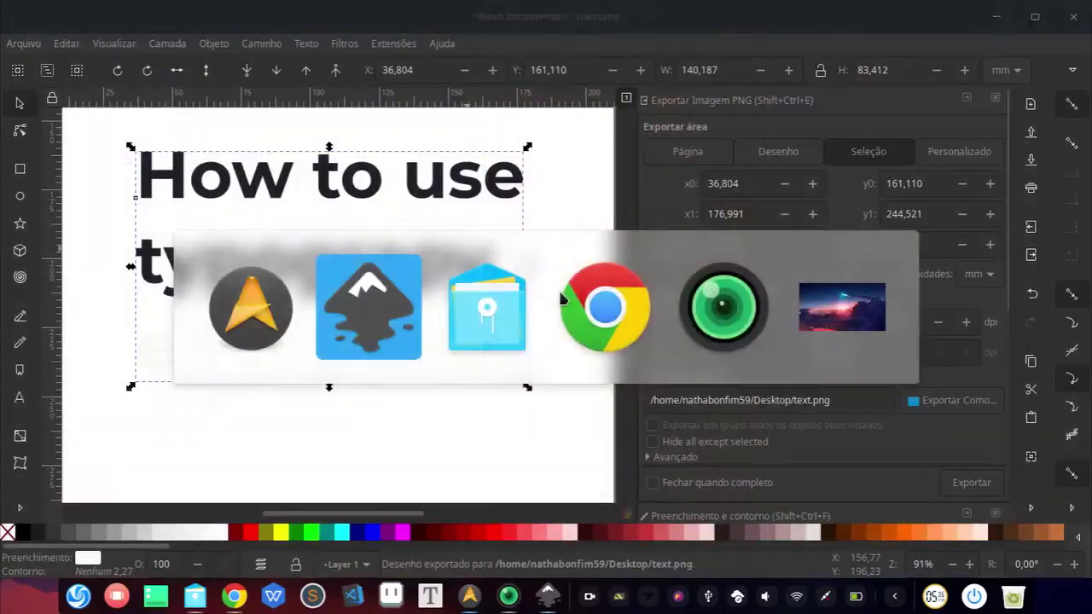
key("alt+Tab")
key("alt+Tab")
key("alt+shift+Tab")
left_click(48, 19)
left_click(55, 153)
double_click(380, 120)
left_click(408, 208)
double_click(397, 188)
Scale the title image to about 277 × 171 px and place it below GUIDE on the red panel
left_click_drag(522, 259, 580, 346)
left_click(829, 216)
left_click(733, 247)
left_click_drag(823, 215, 576, 363)
left_click_drag(529, 397, 671, 242)
scroll(668, 236, "up", 3)
scroll(668, 236, "down", 1)
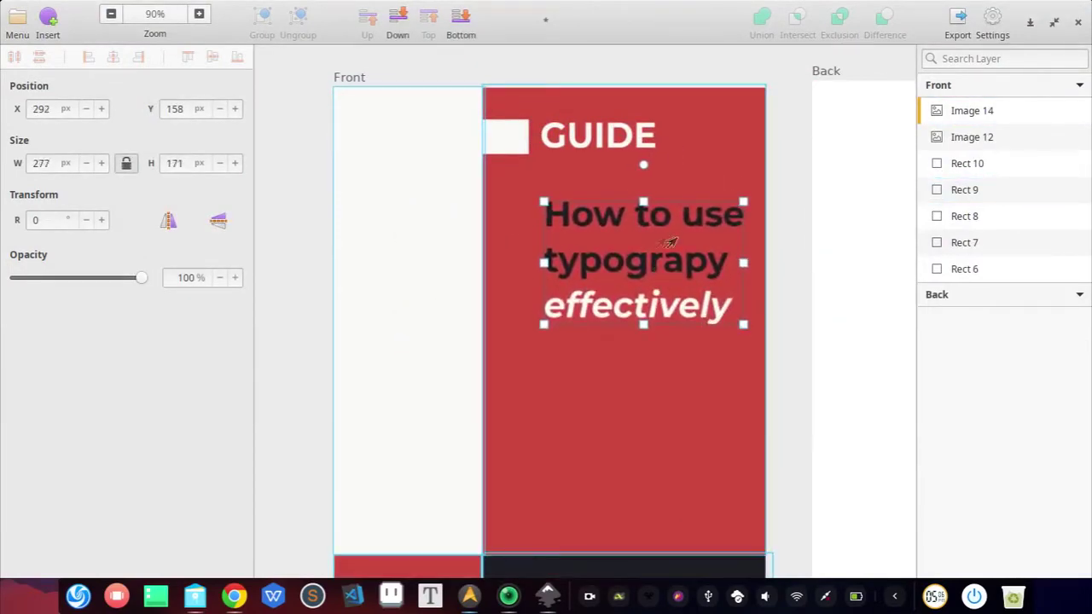
Shrink the title image to about 201 × 123 px and lower it on the red panel
scroll(670, 243, "up", 6)
left_click_drag(424, 341, 391, 325)
left_click_drag(665, 438, 577, 384)
left_click_drag(459, 274, 487, 248)
scroll(487, 248, "down", 2)
scroll(483, 239, "left", 5)
scroll(483, 238, "down", 4)
left_click_drag(565, 249, 578, 345)
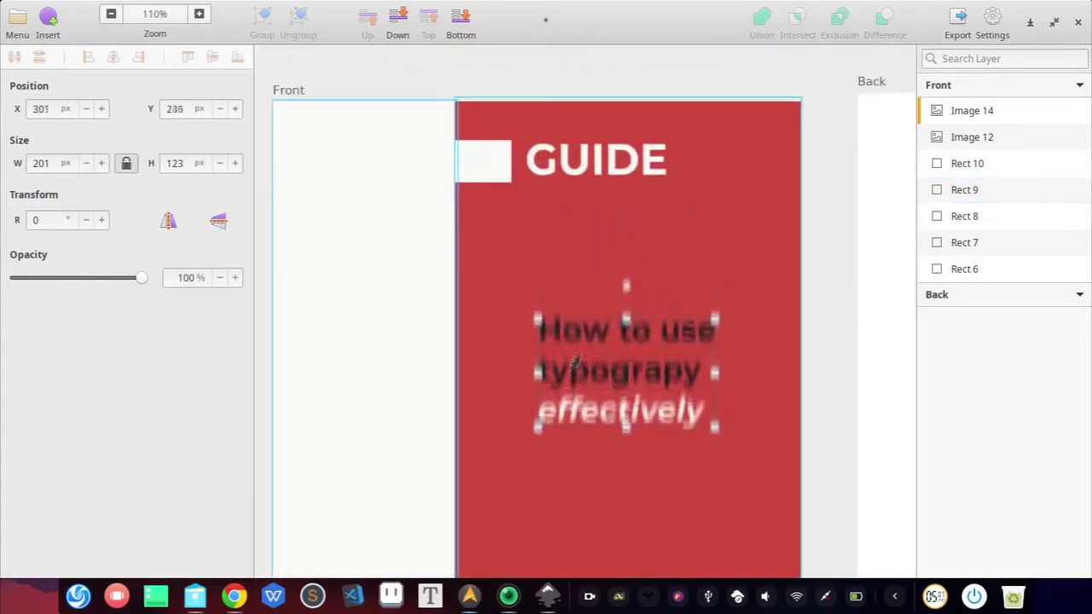
Move the title image further down the red panel and enlarge it to about 278 × 175 px
left_click_drag(573, 410, 455, 420)
scroll(571, 404, "down", 4)
scroll(455, 418, "up", 8)
left_click_drag(360, 232, 346, 225)
scroll(563, 332, "down", 5)
left_click_drag(576, 296, 602, 316)
scroll(584, 297, "up", 1)
scroll(584, 298, "up", 1)
scroll(589, 319, "down", 2)
scroll(550, 325, "up", 1)
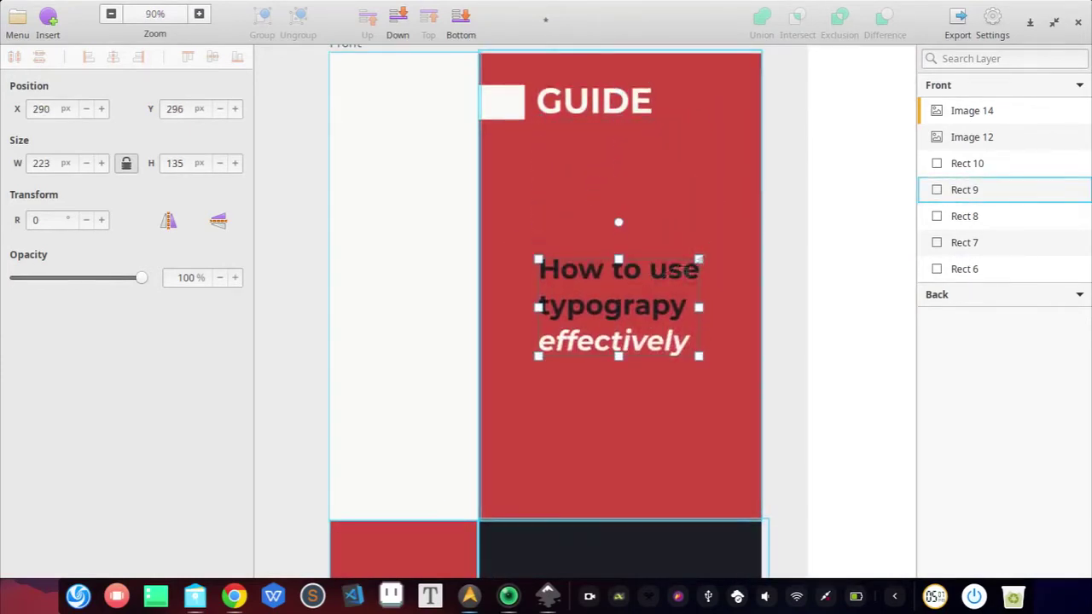
scroll(793, 340, "up", 1)
Shift the bar's end and GUIDE slightly left, and align the title image under GUIDE at about X 274, Y 254 px
left_click(465, 161)
left_click(566, 160)
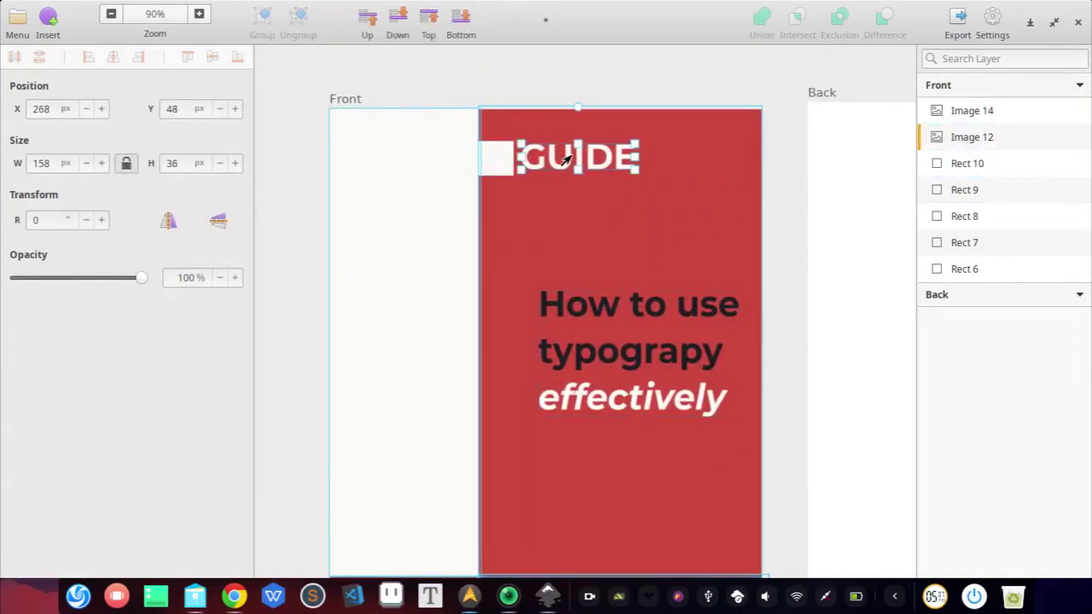
scroll(571, 210, "up", 3)
left_click_drag(576, 334, 560, 236)
scroll(582, 152, "up", 8)
left_click_drag(476, 280, 479, 145)
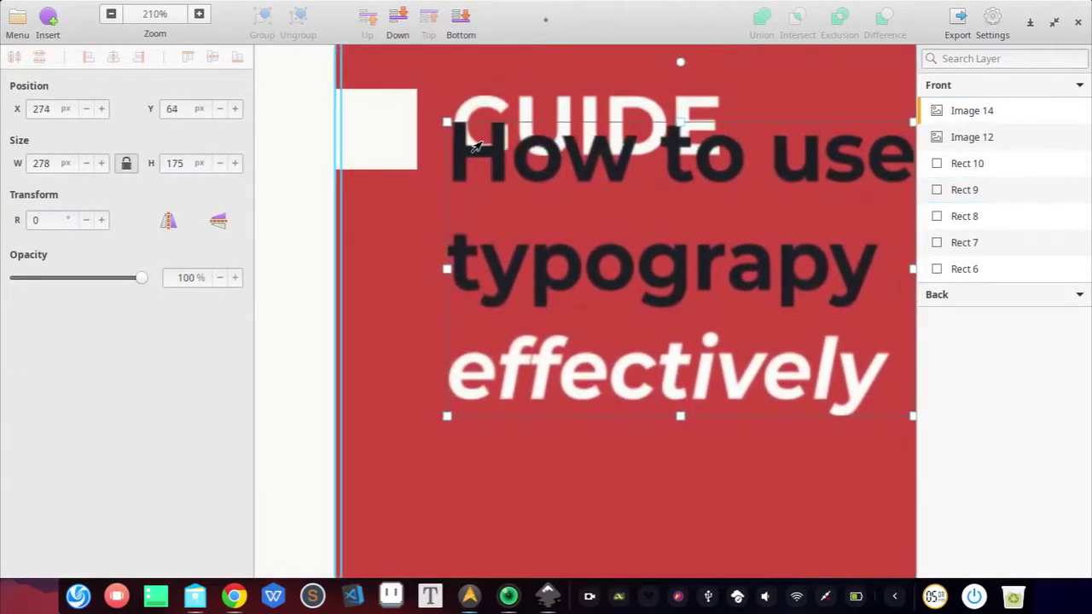
scroll(580, 294, "down", 10)
scroll(588, 218, "down", 3)
left_click_drag(624, 160, 623, 278)
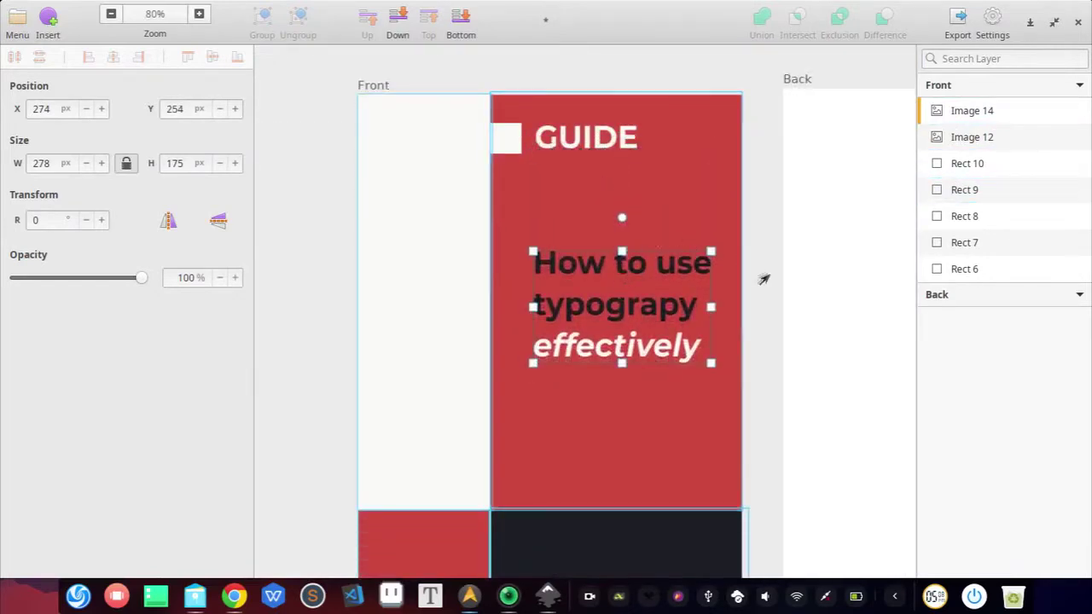
Look up the dark rectangle's fill colour and examine the Front layout from bottom to top
left_click(763, 278)
scroll(442, 343, "down", 3)
left_click(525, 413)
left_click(24, 429)
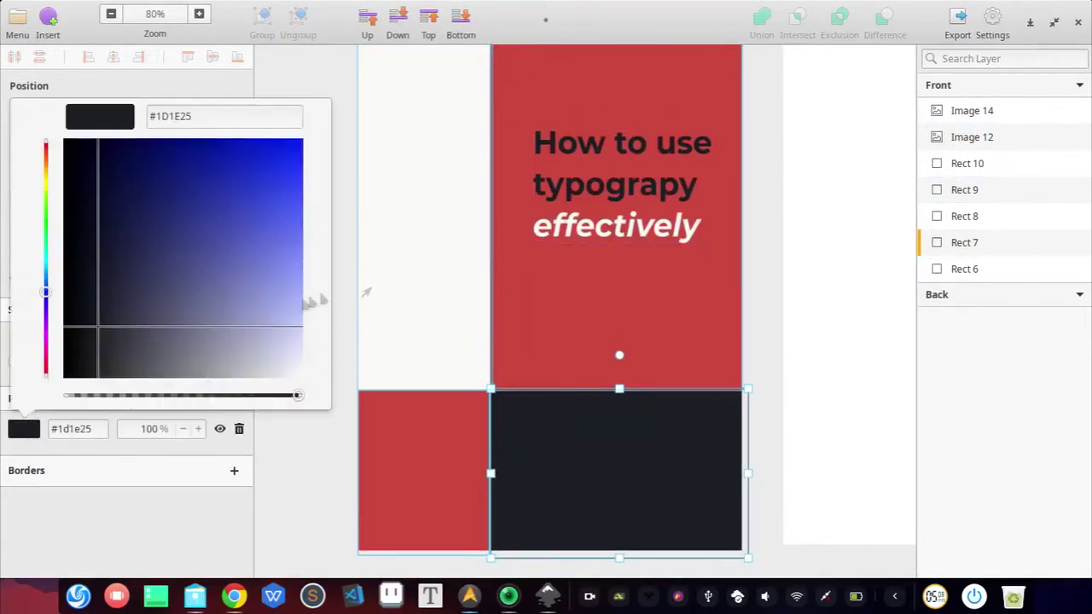
left_click(457, 322)
scroll(441, 285, "down", 1)
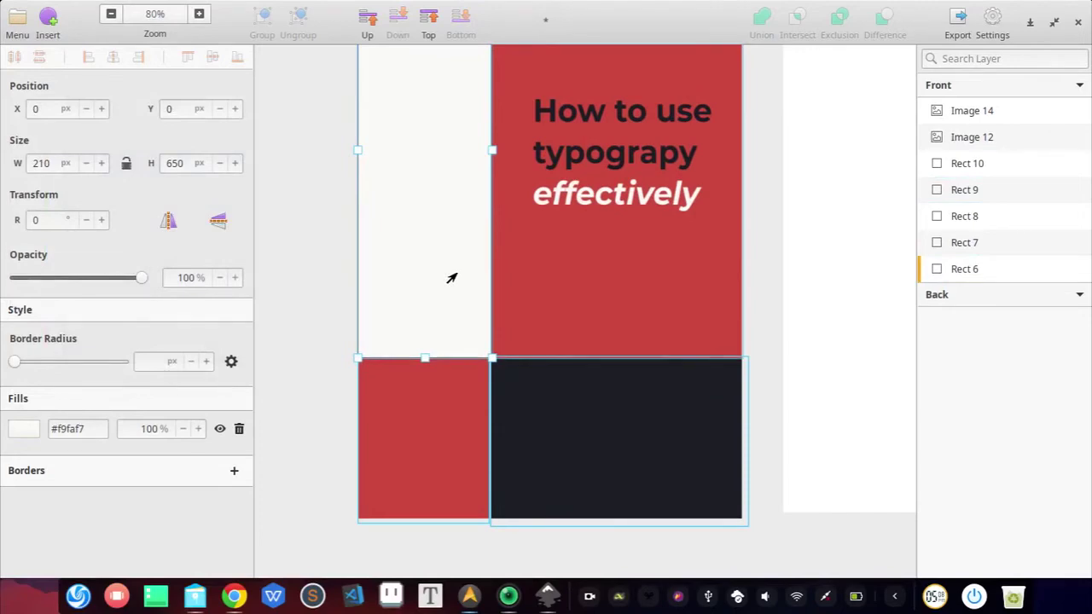
scroll(451, 278, "up", 5)
left_click(357, 194)
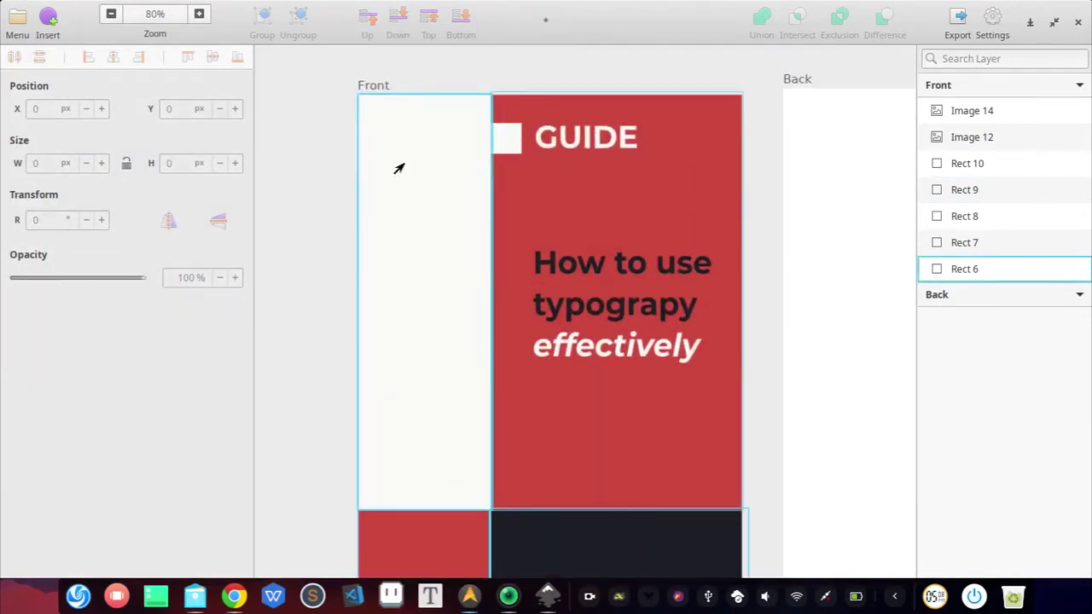
scroll(390, 333, "up", 3)
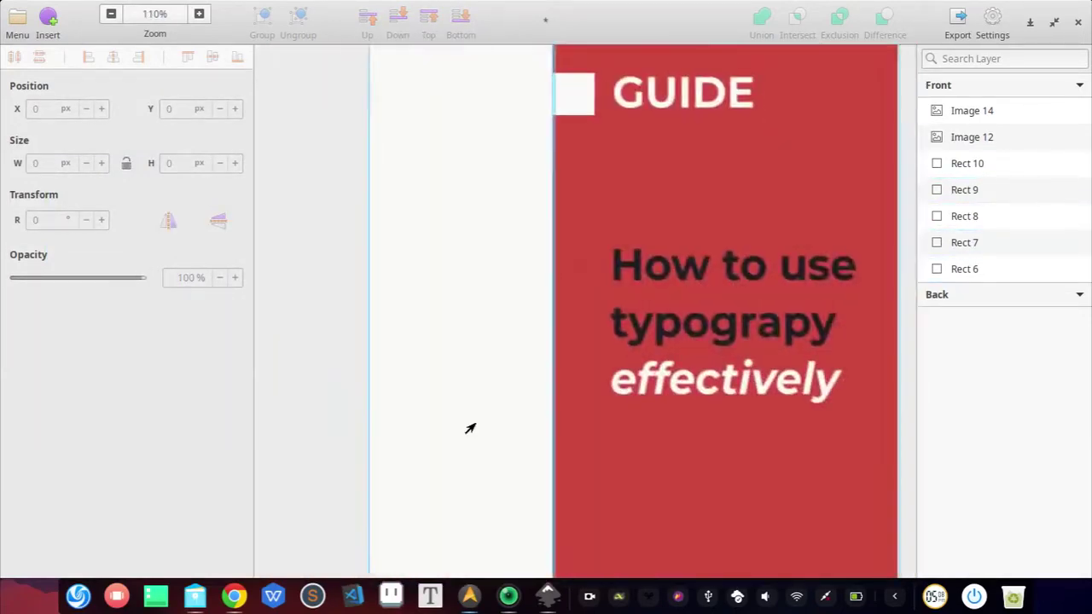
scroll(468, 427, "down", 4)
Recolour the bar beside GUIDE from off-white to a light green
left_click(432, 156)
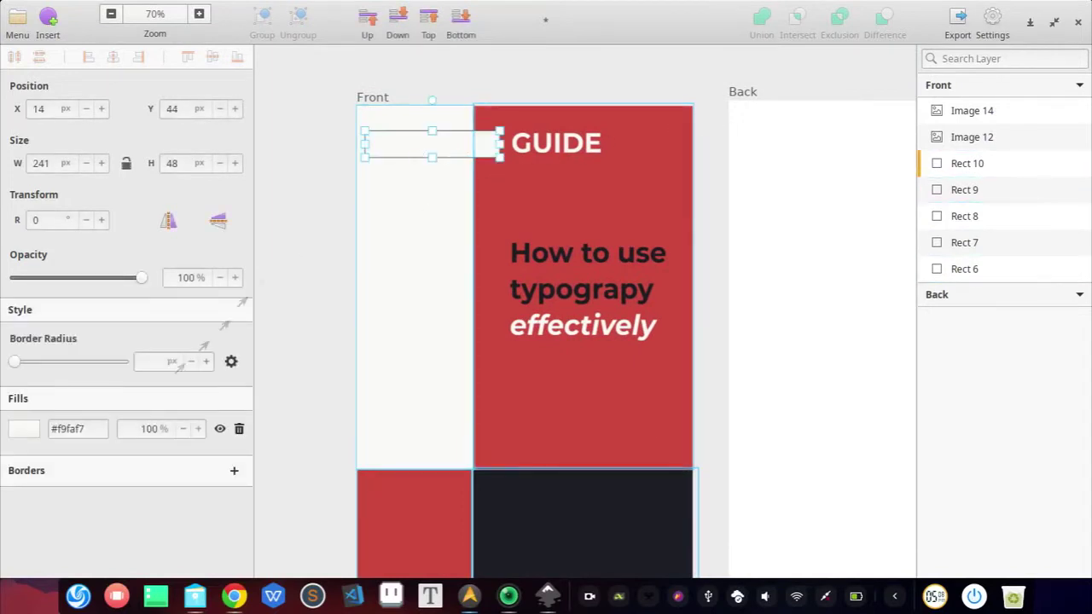
left_click(24, 429)
left_click(456, 186)
left_click(24, 431)
left_click(381, 326)
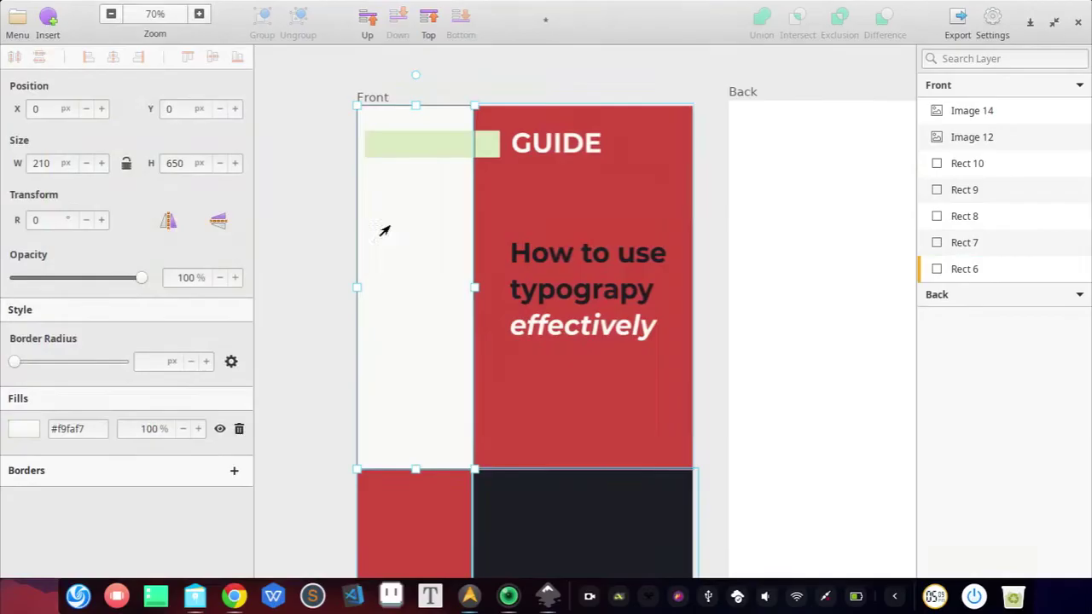
Switch to Colormind in the browser and lock the palette colours CF483E and F9FAF7
key("alt+Tab")
key("alt+Tab")
key("alt+Tab")
left_click(115, 16)
left_click(362, 372)
left_click(156, 372)
left_click(337, 372)
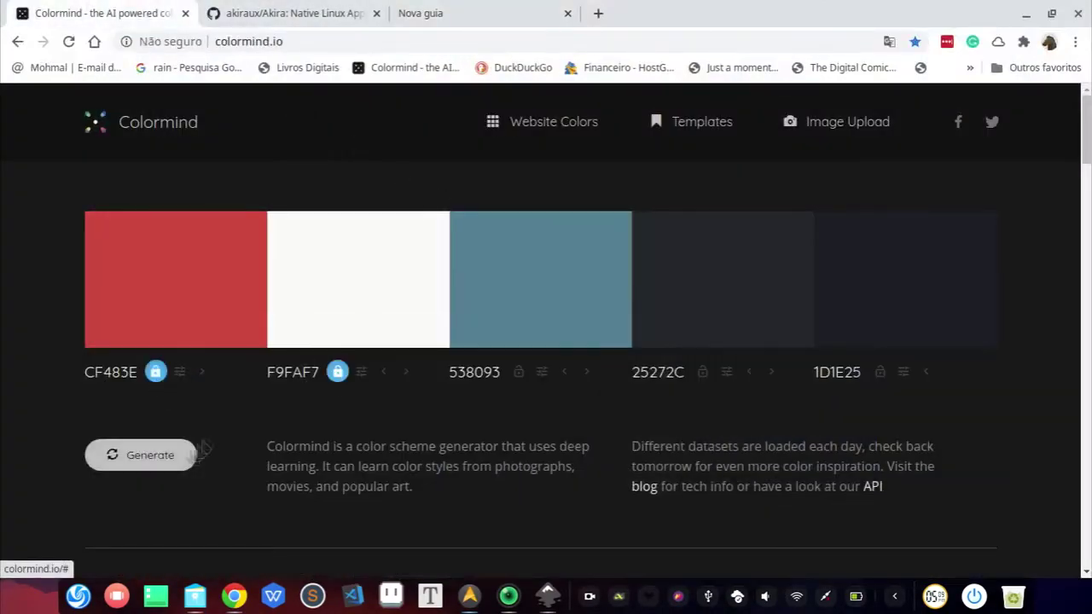
Generate new palettes around the locked colours and copy the beige colour code CAB7A5
left_click(185, 459)
left_click(185, 459)
left_click(185, 459)
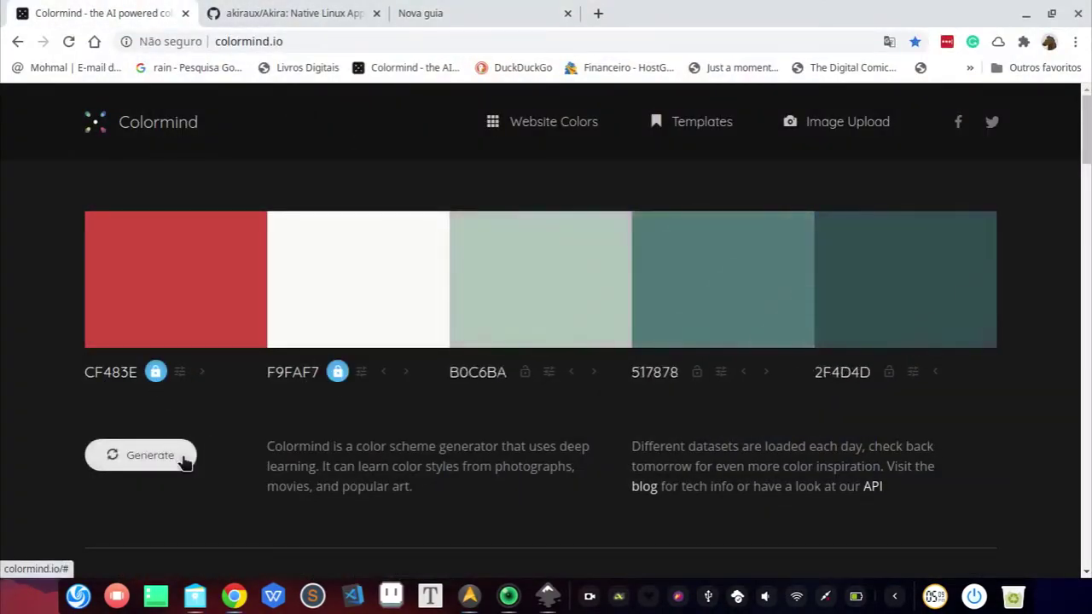
left_click(185, 459)
left_click(518, 338)
triple_click(651, 382)
key("ctrl+c")
Switch to Akira and widen the bar beside GUIDE past Front's left edge to about 298 px
key("alt+Tab")
left_click(375, 144)
left_click(370, 162)
scroll(370, 162, "up", 8)
left_click_drag(365, 144, 586, 340)
left_click(545, 228)
Set the bar's fill colour to #cab7a5
triple_click(74, 429)
key("ctrl+v")
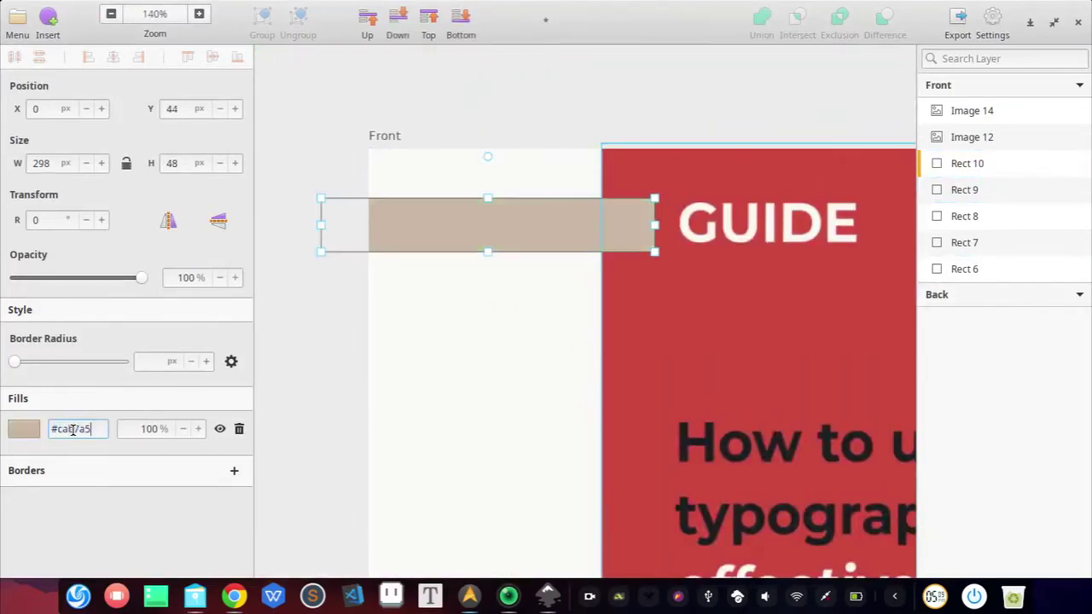
left_click(419, 208)
Draw a vertical rectangle about 50 × 169 px below the bar on the off-white panel, and fill it with #cab7a5
scroll(418, 220, "down", 1)
left_click(48, 22)
left_click(76, 88)
left_click(77, 87)
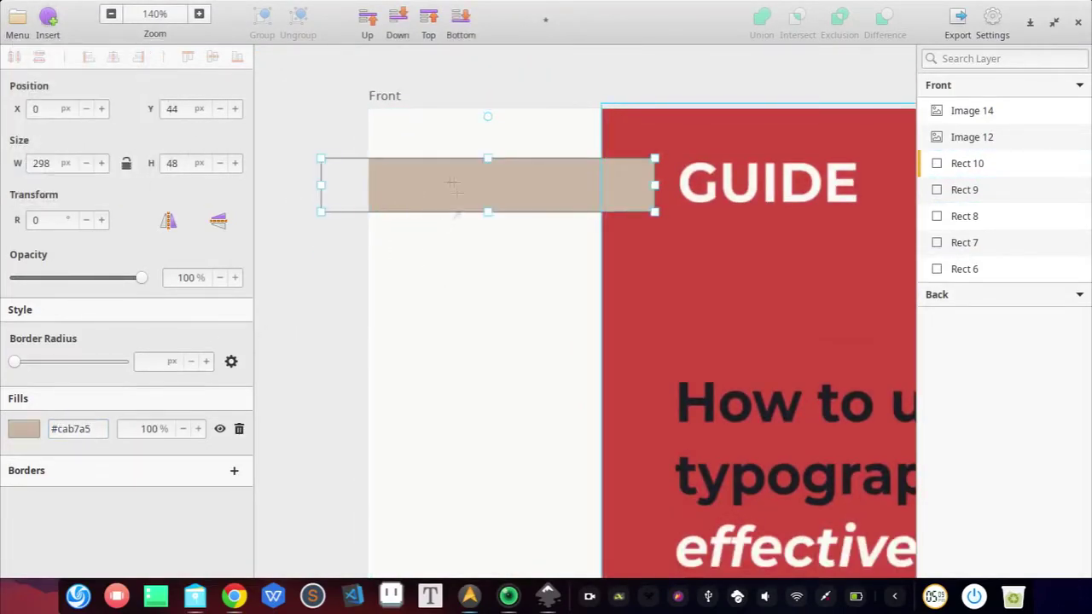
left_click_drag(450, 182, 507, 370)
double_click(100, 428)
key("ctrl+v")
left_click(478, 332)
left_click(519, 353)
scroll(512, 341, "down", 1)
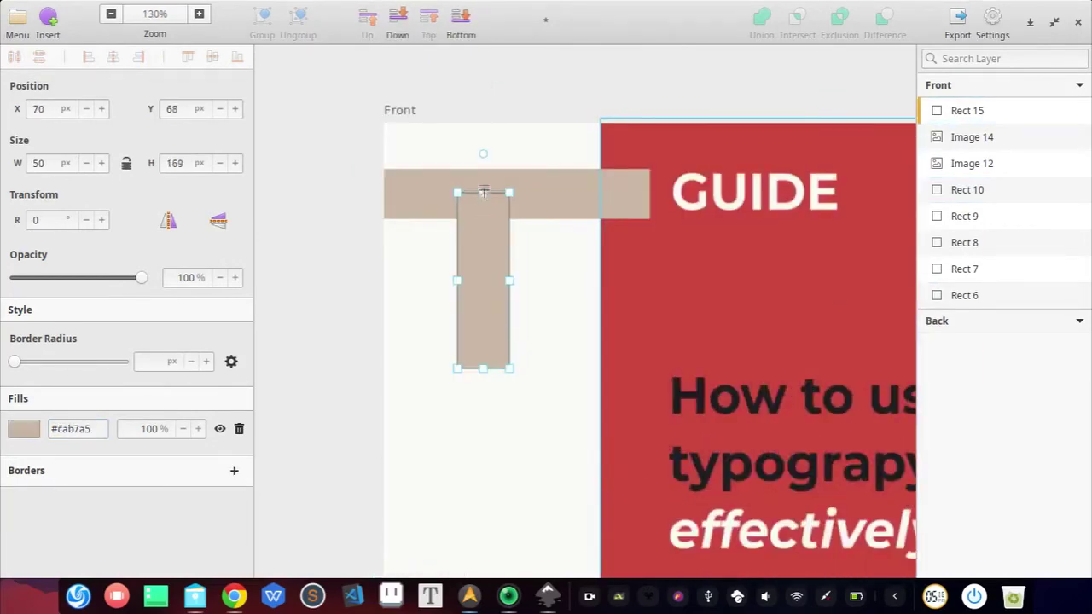
Stretch the vertical beige rectangle from the bar down into the lower red block, to about 739 px tall
scroll(488, 170, "down", 1)
left_click(588, 183)
scroll(469, 249, "down", 3)
left_click(329, 259)
scroll(330, 259, "down", 4)
left_click(504, 210)
left_click_drag(498, 216, 537, 609)
Realign the lower red rectangle with the bottom edge of the off-white panel
scroll(550, 452, "down", 3)
left_click(559, 461)
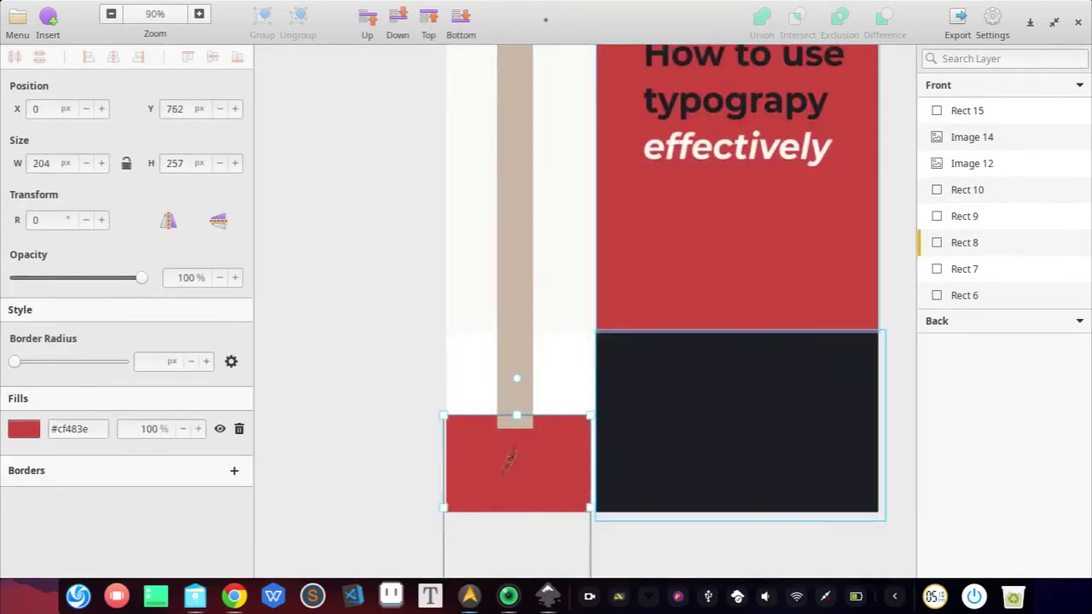
scroll(512, 367, "up", 13)
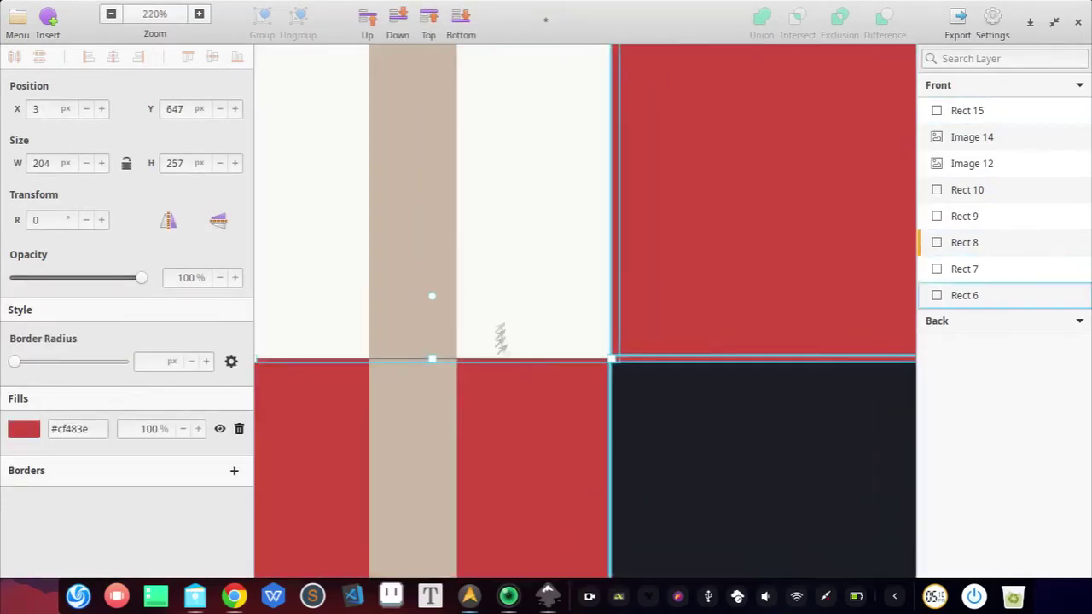
left_click(502, 337)
scroll(614, 366, "up", 15)
Bring the dark lower rectangle to the top of Front's layer order
left_click(470, 320)
scroll(474, 320, "right", 2)
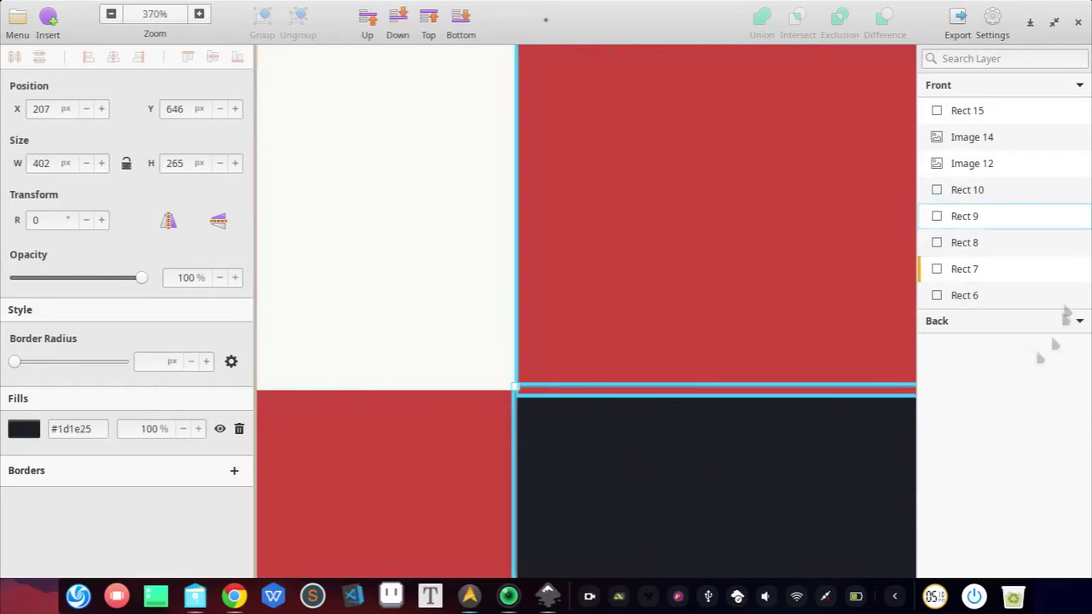
left_click(445, 342)
scroll(434, 330, "down", 20)
Rotate the vertical beige rectangle to about 51°
left_click(500, 206)
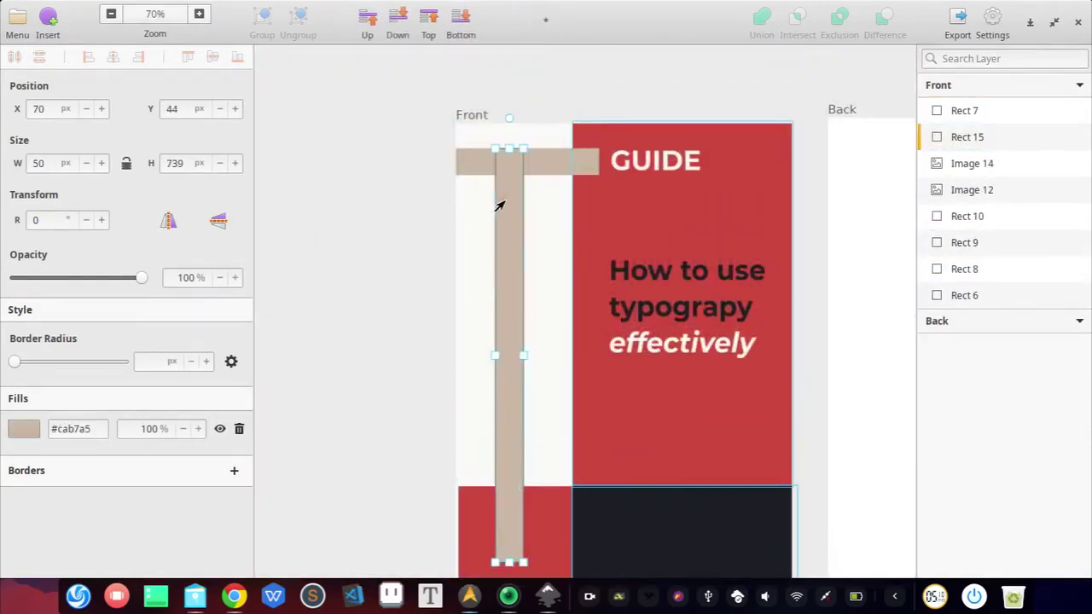
left_click_drag(508, 119, 633, 129)
left_click_drag(550, 120, 703, 105)
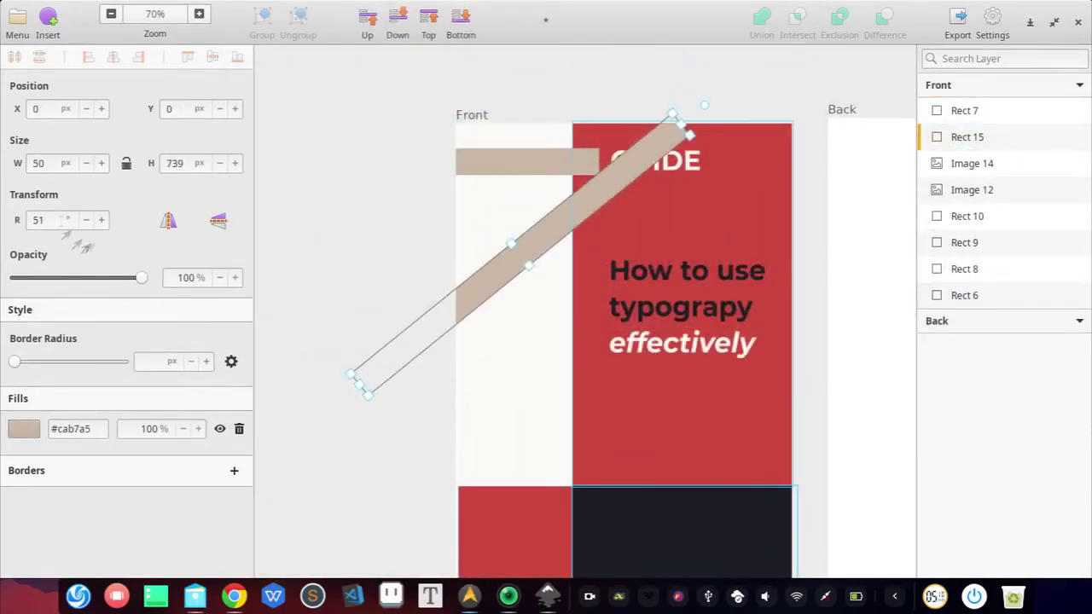
Delete the diagonal beige rectangle and set the bar's fill back to #F9FAF7
left_click(512, 263)
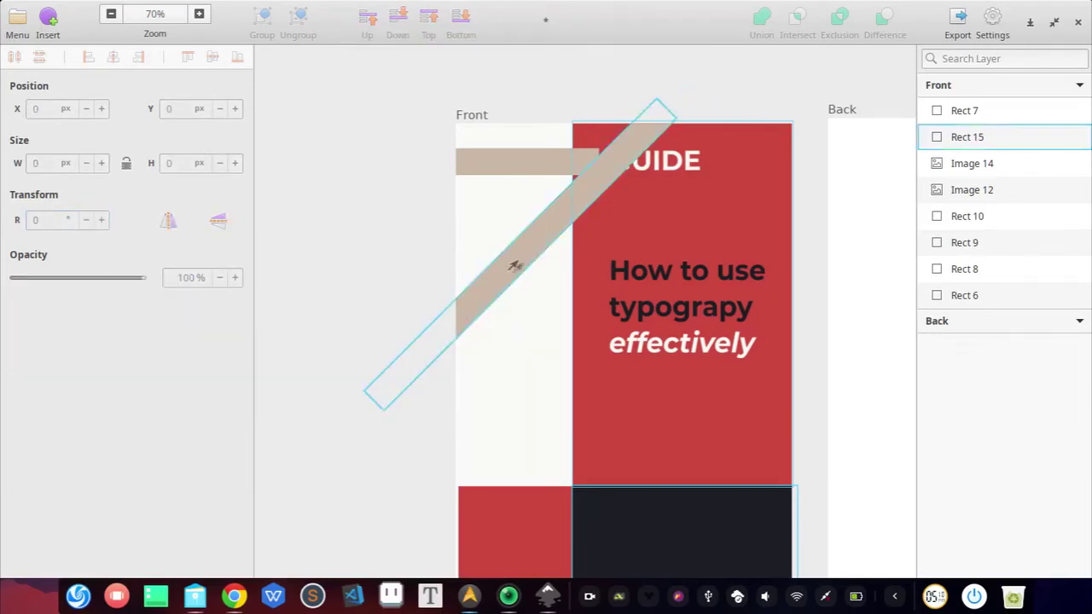
key("Delete")
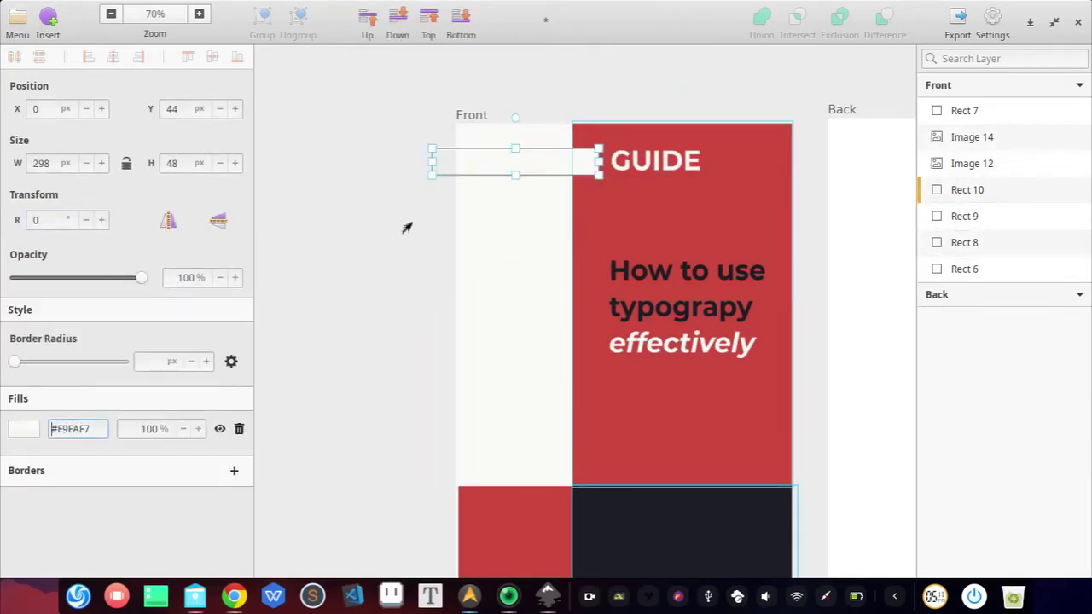
Examine the whole Front cover layout, from the GUIDE heading to the lower blocks
scroll(414, 244, "down", 3)
left_click(497, 222)
left_click(642, 223)
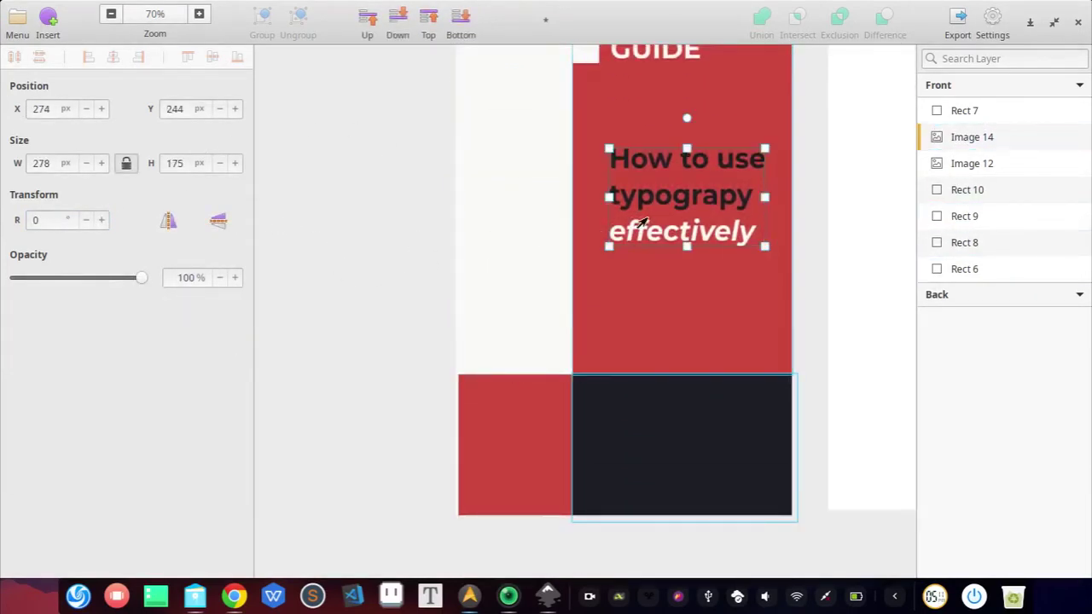
left_click(479, 285)
scroll(478, 286, "up", 2)
scroll(529, 298, "down", 4)
scroll(392, 262, "up", 1)
scroll(375, 259, "up", 3)
left_click(363, 253)
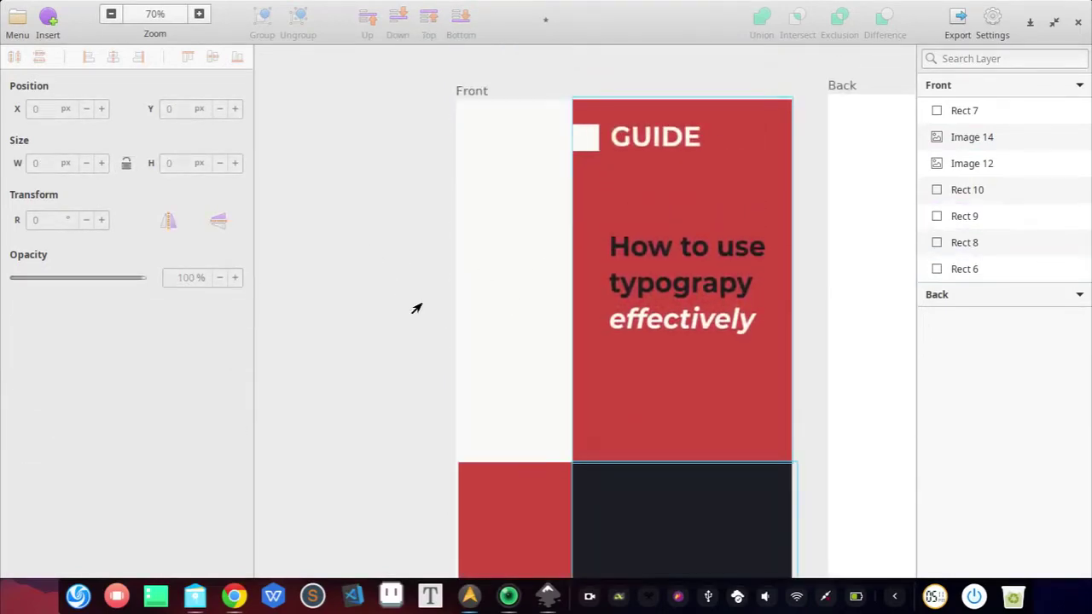
Switch to Inkscape, replace the title text's wording with TEXT, and move the word to the page's upper-left corner
key("alt+Tab")
key("alt+Tab")
key("alt+Tab")
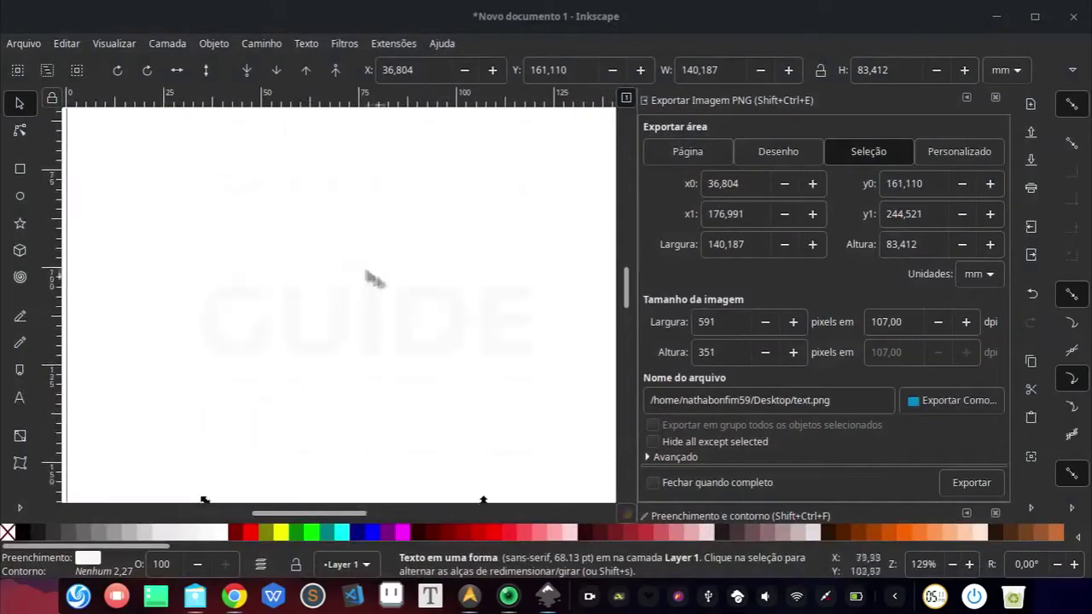
scroll(338, 334, "down", 6)
scroll(357, 383, "up", 3)
left_click_drag(405, 433, 358, 244)
double_click(358, 245)
key("ctrl+a")
type("TYpe")
type("TYOPTYO")
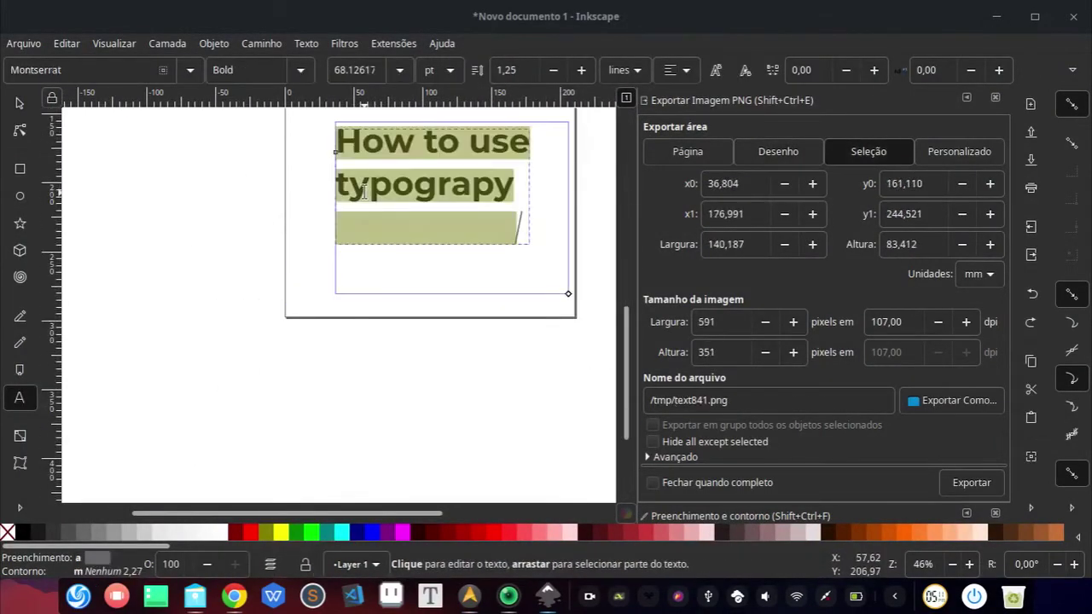
key("ctrl+shift+End")
key("Delete")
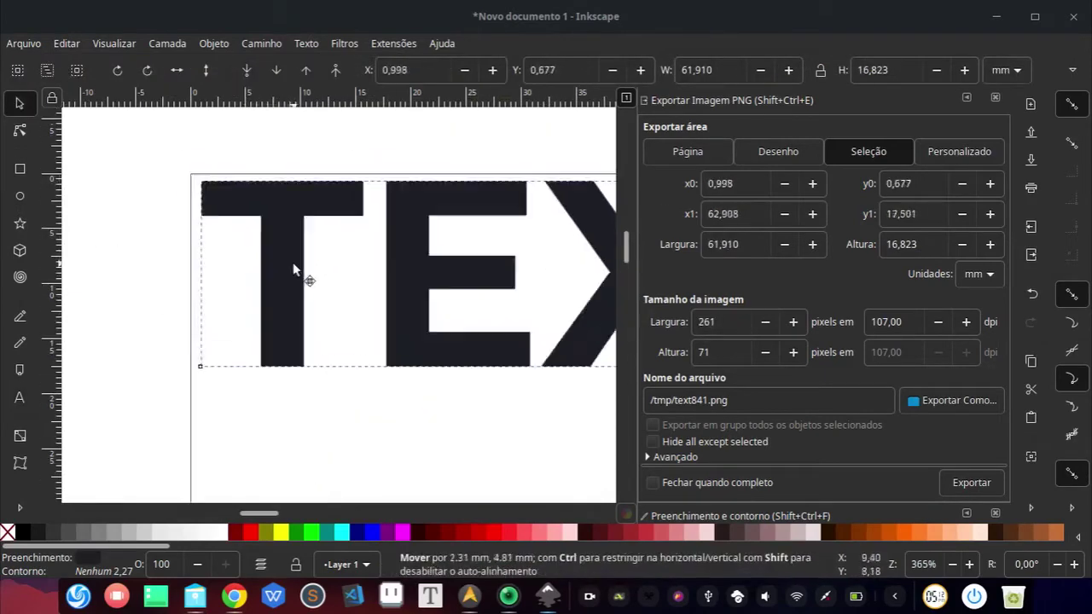
left_click_drag(292, 262, 281, 252)
left_click(305, 44)
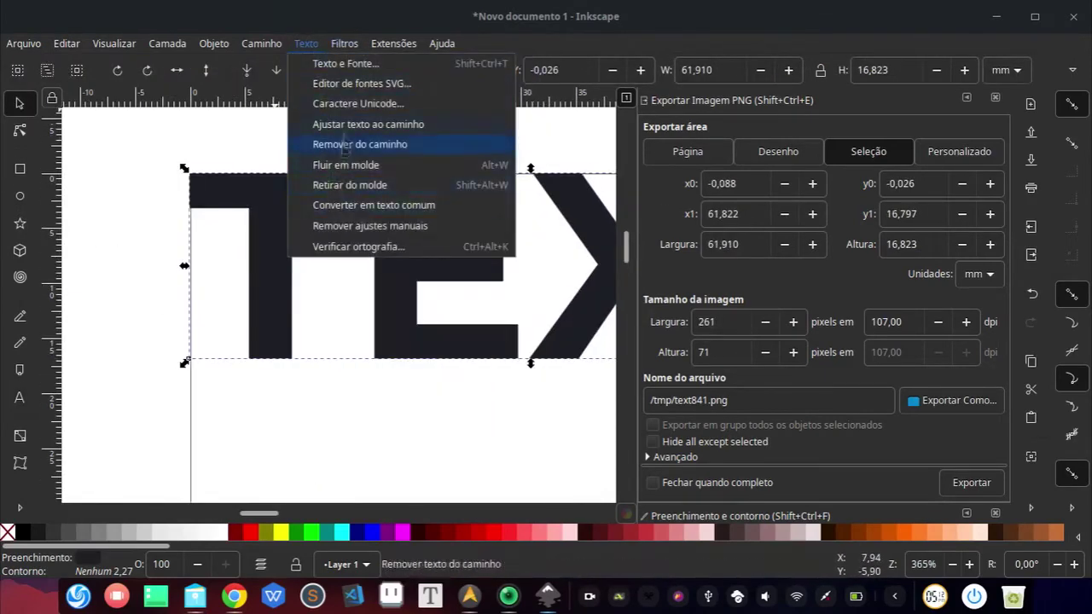
mouse_move(375, 100)
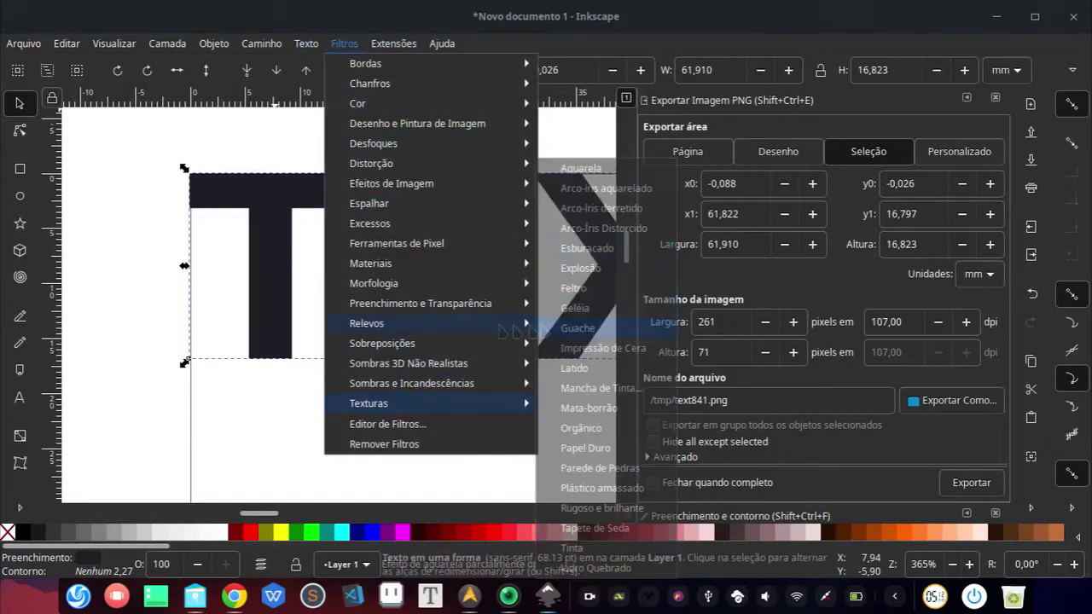
mouse_move(418, 122)
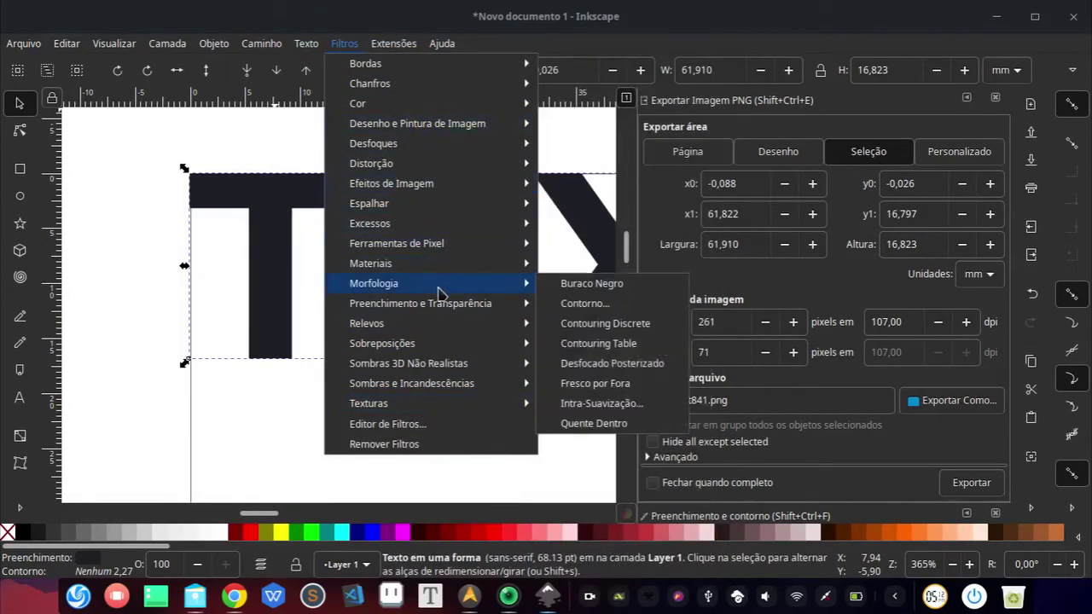
mouse_move(406, 195)
mouse_move(393, 44)
mouse_move(401, 324)
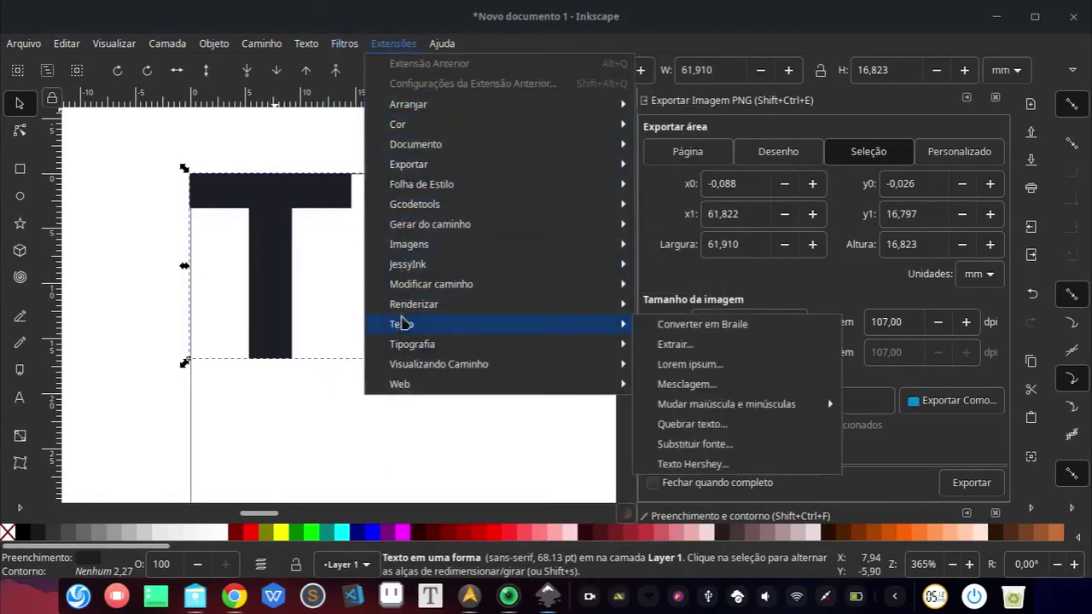
mouse_move(477, 345)
mouse_move(344, 43)
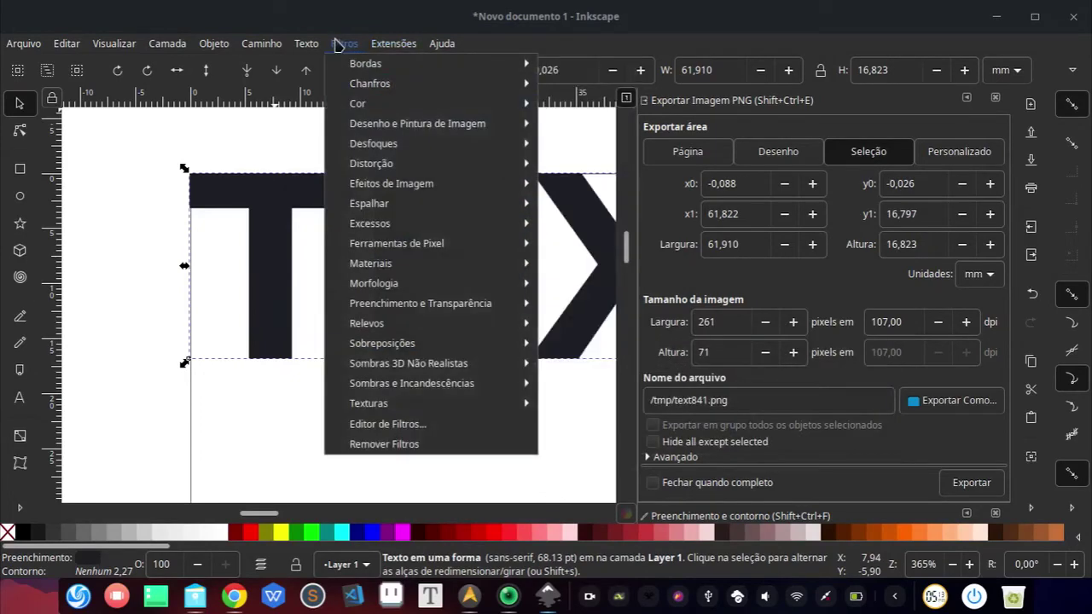
mouse_move(353, 164)
left_click(263, 138)
Duplicate the word TEXT and place the copy diagonally below and to the right of the original, with their edges touching
scroll(317, 138, "down", 8)
scroll(358, 162, "up", 4)
left_click_drag(241, 231, 396, 285)
key("ctrl+d")
scroll(342, 251, "up", 6)
left_click_drag(339, 252, 425, 314)
scroll(369, 318, "up", 5)
left_click_drag(362, 304, 327, 300)
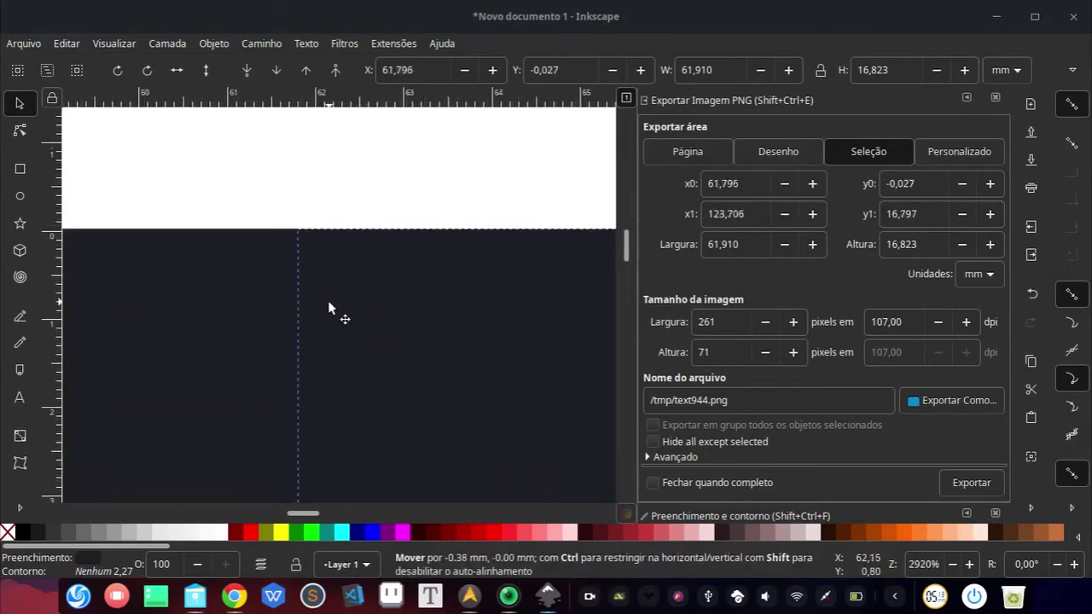
scroll(375, 295, "down", 13)
scroll(424, 281, "up", 3)
key("shift+Down")
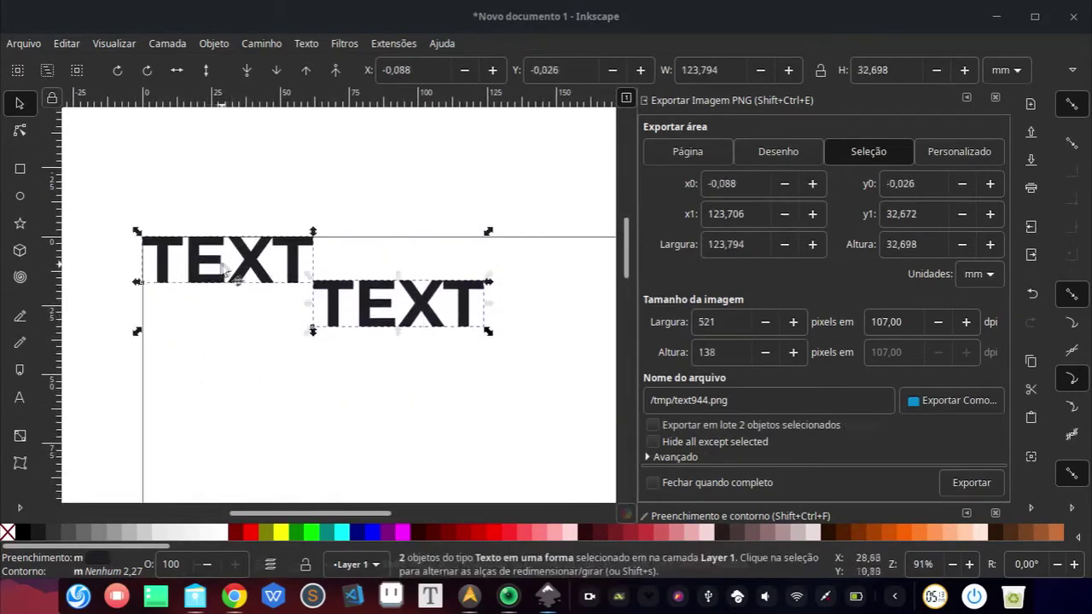
Group the two TEXT words, duplicate the pair, and align the copy against the original's right edge along the page's top edge
scroll(400, 287, "right", 10)
scroll(98, 304, "left", 8)
left_click_drag(293, 304, 514, 304)
key("ctrl+z")
key("ctrl+d")
scroll(300, 271, "up", 4)
left_click_drag(410, 266, 627, 268)
scroll(427, 277, "right", 13)
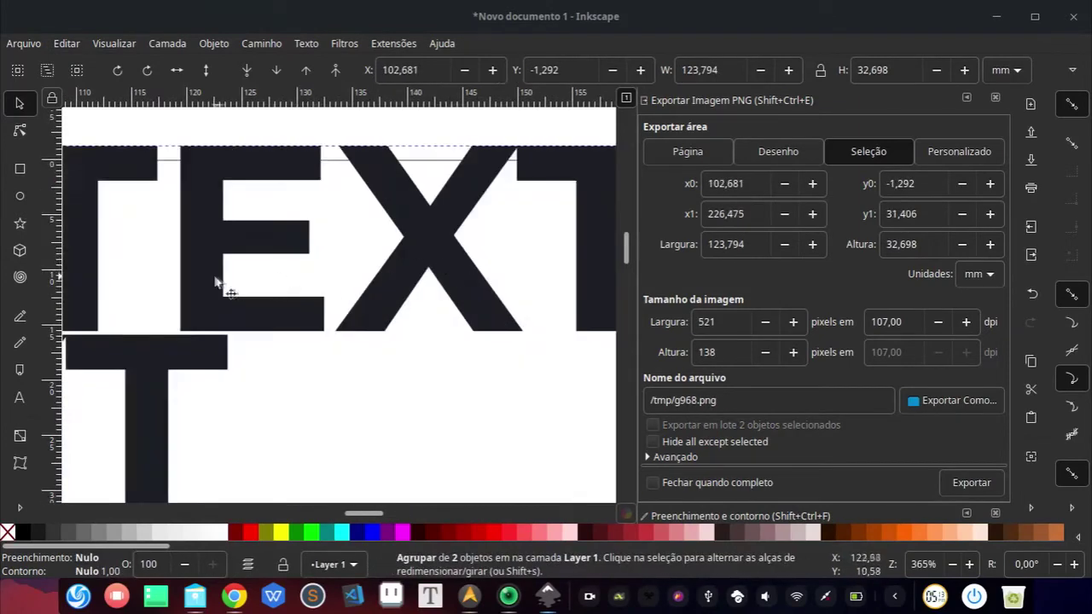
left_click_drag(207, 282, 406, 284)
scroll(235, 285, "up", 1)
left_click_drag(288, 263, 328, 276)
scroll(324, 250, "up", 3)
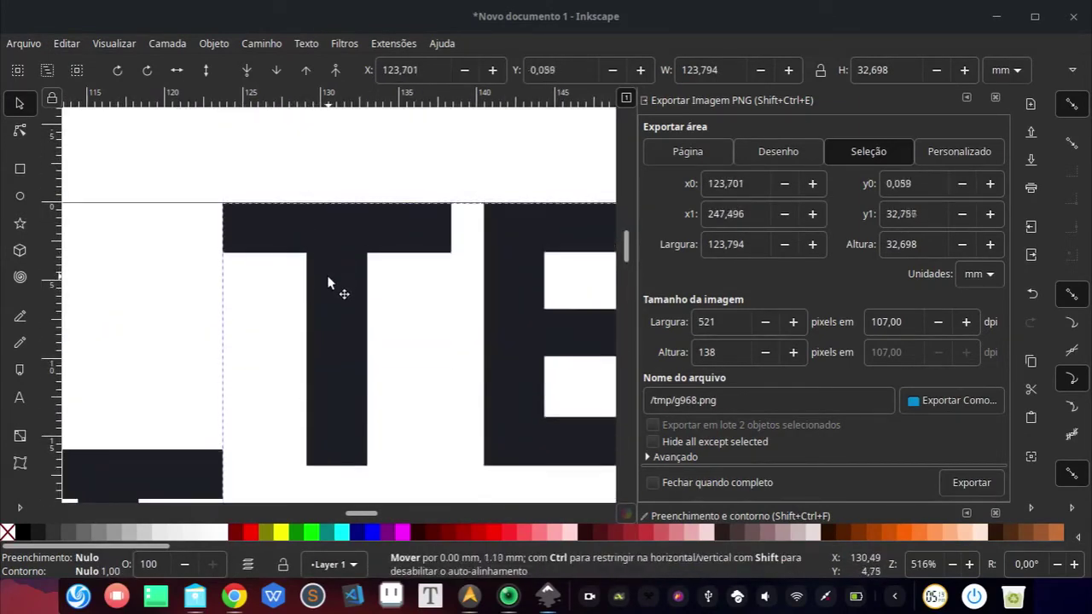
scroll(327, 275, "down", 7)
Duplicate the combined row of TEXT pairs and align the copy directly beneath it
key("ctrl+a")
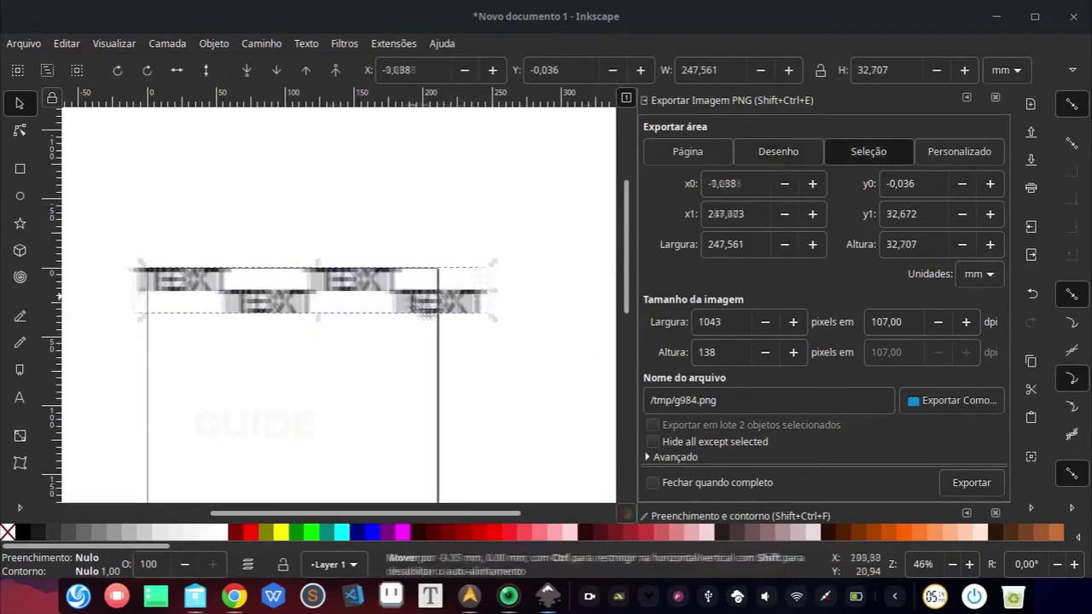
key("ctrl+d")
left_click_drag(429, 304, 435, 360)
scroll(418, 354, "left", 5)
scroll(429, 341, "up", 5)
left_click_drag(291, 308, 280, 243)
scroll(278, 273, "up", 4)
left_click_drag(275, 340, 286, 242)
scroll(274, 288, "up", 5)
scroll(287, 248, "down", 8)
left_click_drag(382, 358, 401, 369)
scroll(288, 302, "up", 6)
left_click_drag(291, 267, 291, 261)
scroll(292, 259, "down", 11)
Delete the leftover text below the pattern and group the stacked TEXT rows
left_click(210, 197)
left_click_drag(210, 197, 431, 305)
left_click(305, 298)
key("Delete")
left_click_drag(200, 173, 482, 312)
key("ctrl+g")
Duplicate the grouped TEXT block, align the copy directly beneath it, and group both blocks
scroll(291, 262, "up", 6)
left_click_drag(295, 237, 297, 492)
key("ctrl+z")
key("ctrl+d")
left_click_drag(296, 342, 296, 364)
scroll(333, 343, "down", 7)
left_click_drag(277, 266, 515, 470)
key("ctrl+g")
Duplicate the enlarged TEXT block and align the copy directly beneath it to fill most of the page height
scroll(359, 388, "up", 5)
scroll(330, 282, "down", 6)
key("ctrl+z")
left_click_drag(329, 267, 344, 297)
scroll(327, 297, "up", 8)
scroll(330, 285, "down", 4)
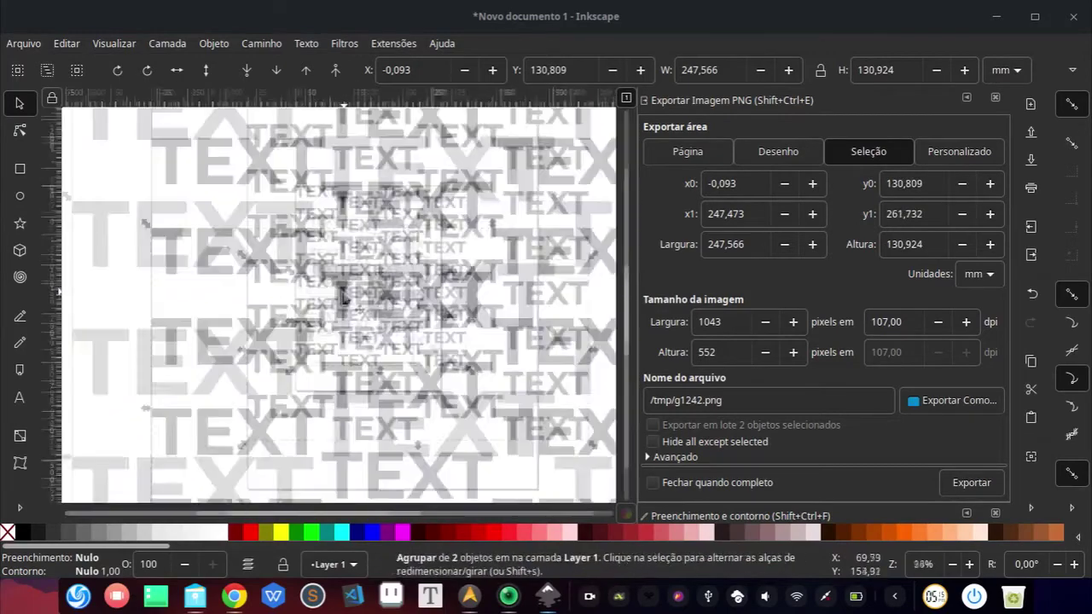
Select the whole TEXT pattern and set its fill to F9FAF7, copying the value from the cover design
scroll(350, 334, "down", 2)
left_click(276, 187)
left_click_drag(276, 188, 437, 385)
scroll(437, 385, "up", 1)
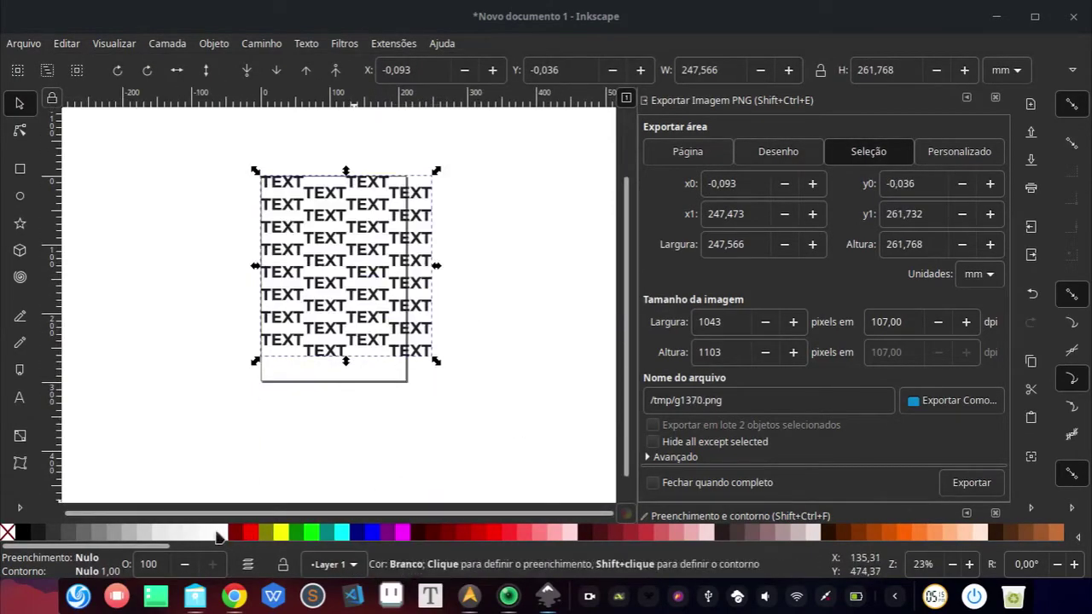
left_click(220, 535)
scroll(743, 353, "down", 8)
key("alt+Tab")
double_click(292, 372)
key("ctrl+c")
key("alt+Tab")
double_click(957, 406)
key("ctrl+v")
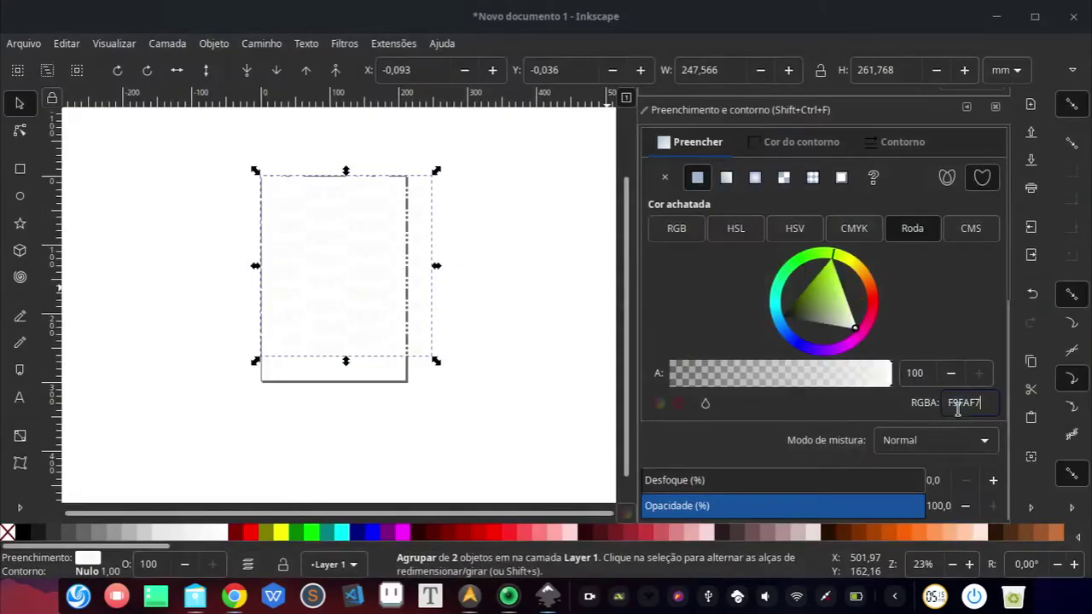
Export the TEXT pattern from Inkscape, then switch to Akira and add it as an image on the Front artboard
key("shift+ctrl+e")
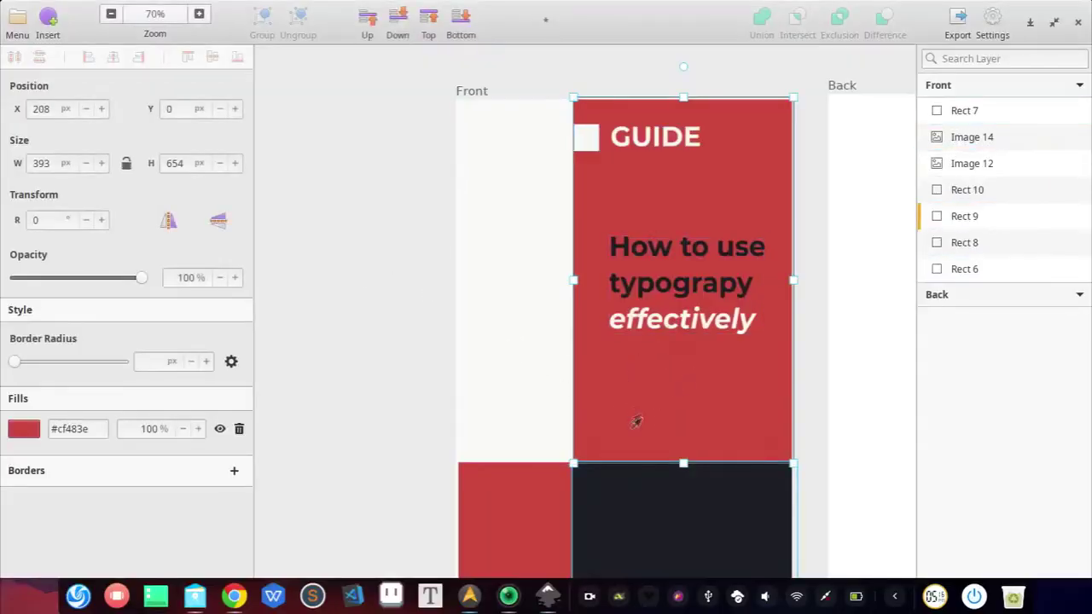
scroll(470, 436, "down", 4)
left_click(546, 341)
key("alt+Tab")
key("ctrl+c")
key("alt+Tab")
key("ctrl+v")
Place the TEXT pattern image over the lower part of Front at X 5, Y 609, sized 627 × 658 px
left_click_drag(555, 337, 618, 360)
scroll(687, 381, "down", 6)
scroll(657, 358, "up", 6)
left_click_drag(782, 287, 808, 257)
key("ctrl+minus")
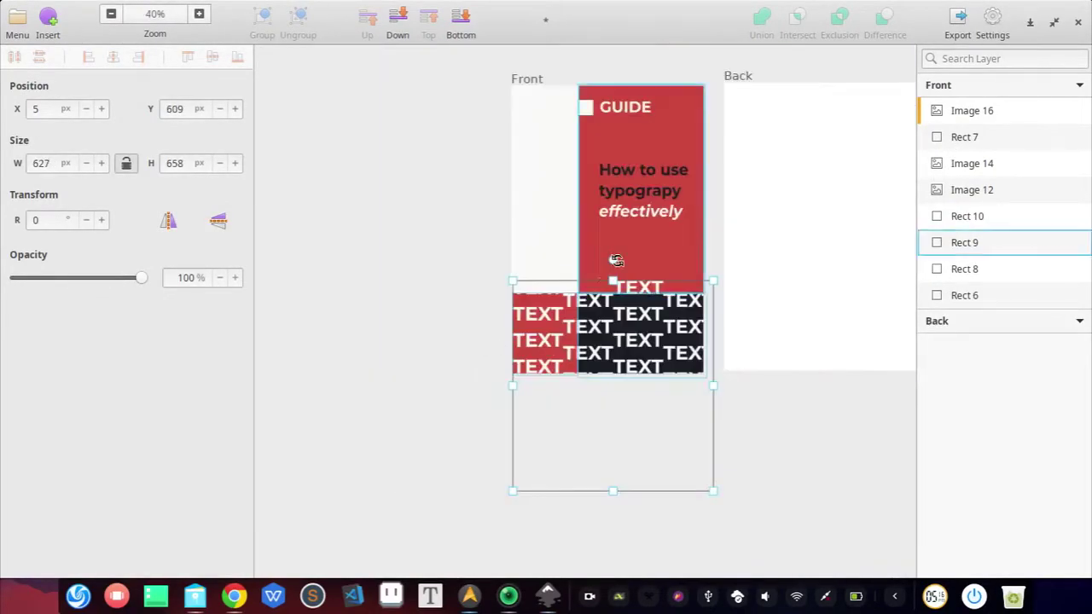
Move the pattern image over the red panel at X 183, Y 0 and lower its opacity to about 6%
left_click_drag(614, 252, 489, 335)
type("0")
key("Return")
key("ctrl+plus")
left_click_drag(141, 278, 34, 283)
left_click_drag(390, 286, 588, 210)
left_click_drag(37, 278, 15, 283)
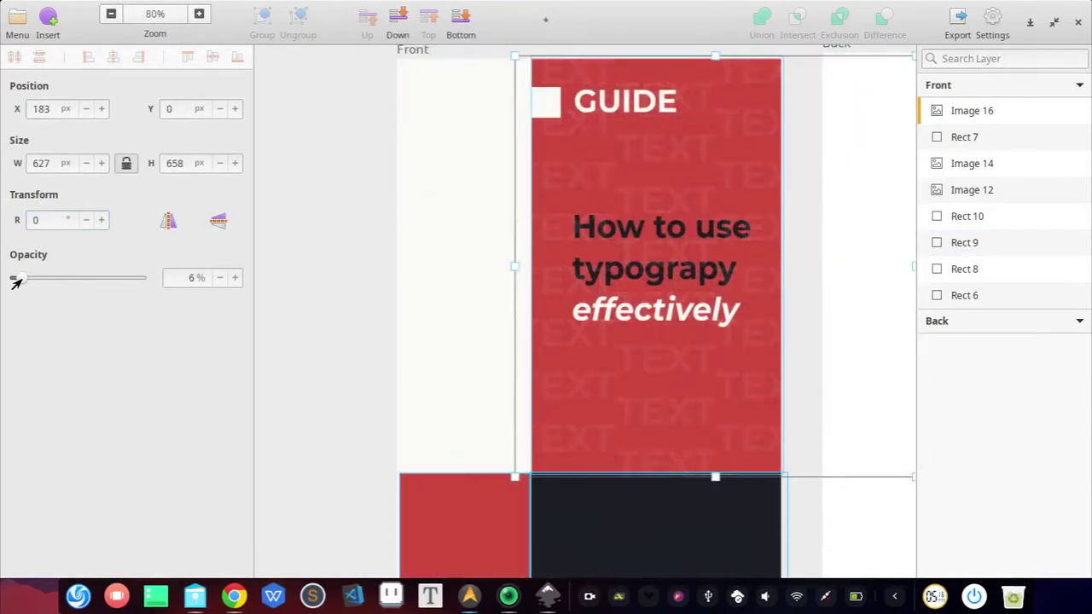
Lower the pattern image in the layer order to just above the red rectangle and set its opacity to 3%
key("ctrl+plus")
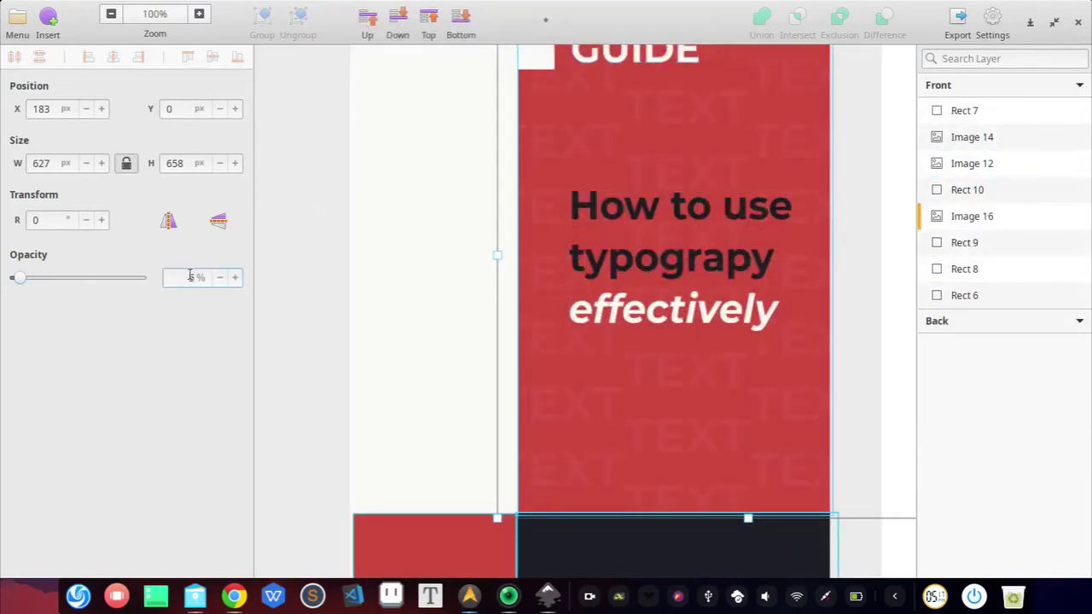
type("3")
key("Return")
left_click(390, 339)
key("ctrl+minus")
key("ctrl+minus")
key("ctrl+minus")
key("ctrl+minus")
key("ctrl+minus")
scroll(495, 343, "down", 1)
Reposition the faint TEXT pattern image over the red panel so the repeated words cover its full width
left_click(588, 320)
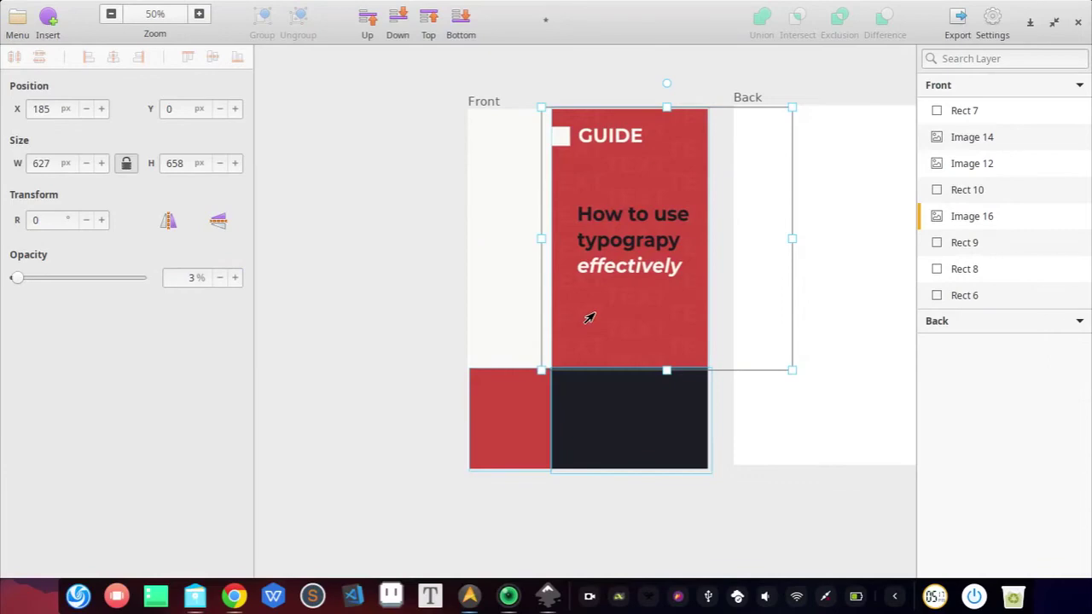
left_click_drag(584, 229, 652, 216)
key("ctrl+plus")
key("ctrl+plus")
key("ctrl+plus")
key("ctrl+plus")
key("ctrl+plus")
key("ctrl+plus")
key("ctrl+plus")
key("ctrl+plus")
key("ctrl+plus")
scroll(753, 161, "up", 6)
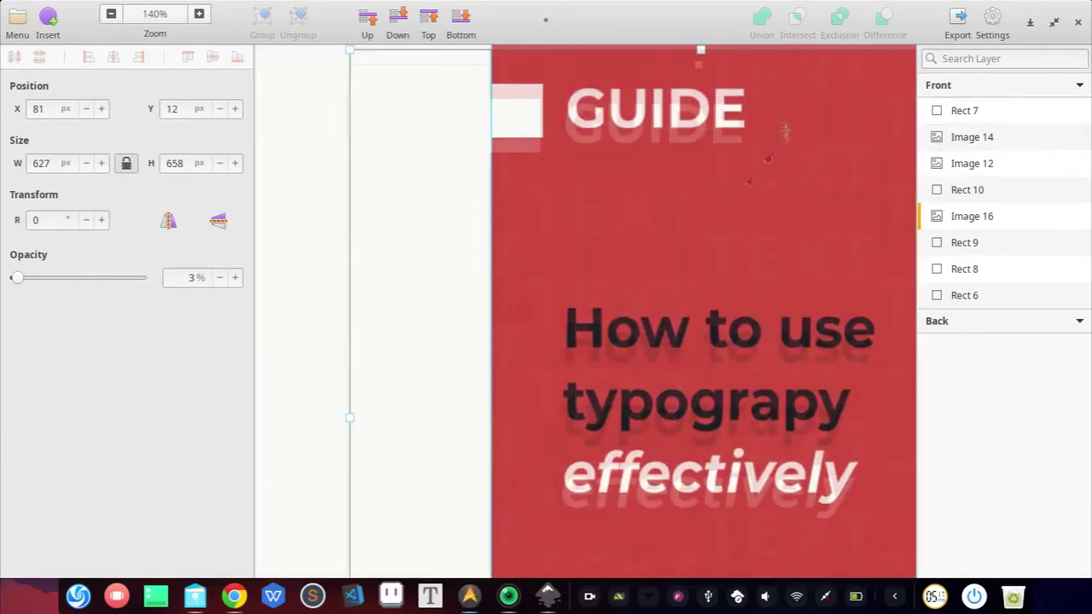
scroll(753, 161, "right", 1)
left_click_drag(662, 265, 696, 250)
key("ctrl+minus")
key("ctrl+minus")
key("ctrl+minus")
key("ctrl+minus")
key("ctrl+minus")
key("ctrl+minus")
key("ctrl+minus")
key("ctrl+minus")
Set the dark lower rectangle's fill to #F9FAF7
left_click(432, 323)
scroll(435, 320, "down", 5)
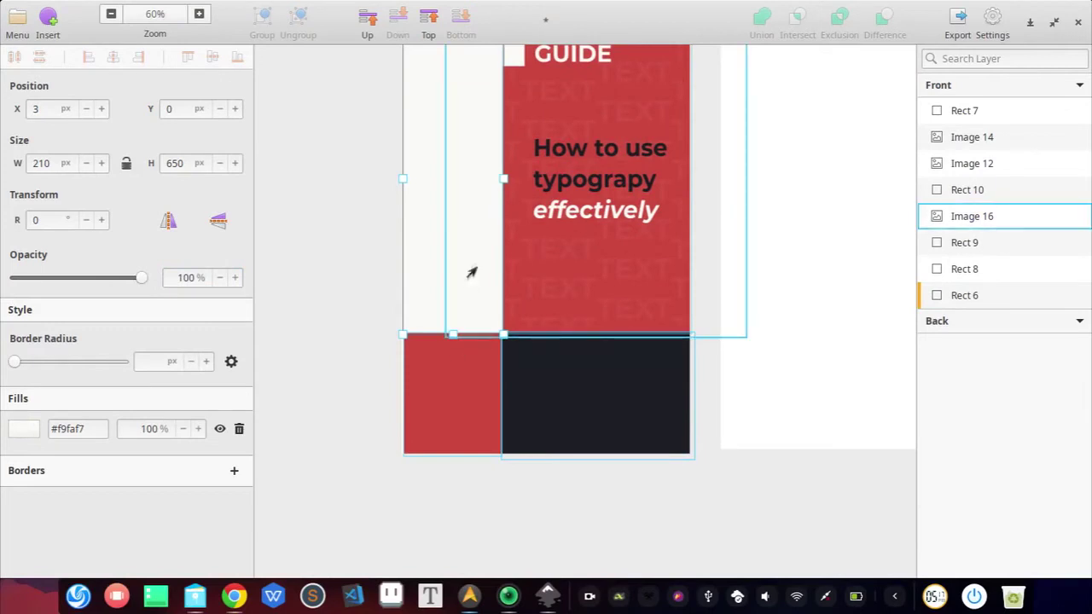
scroll(471, 272, "up", 2)
left_click(710, 281)
left_click(597, 468)
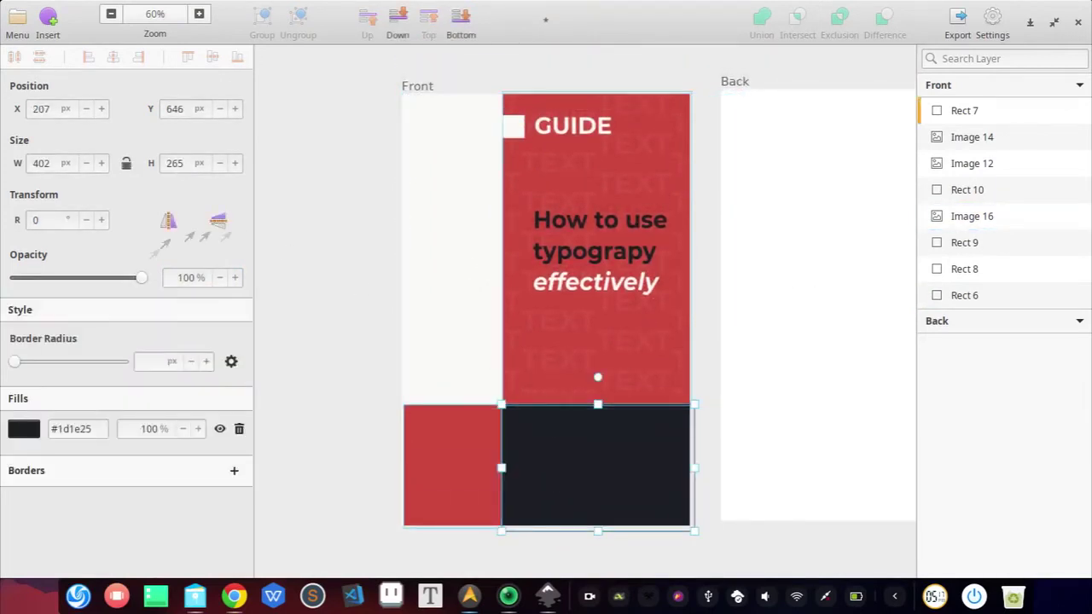
triple_click(78, 429)
key("ctrl+v")
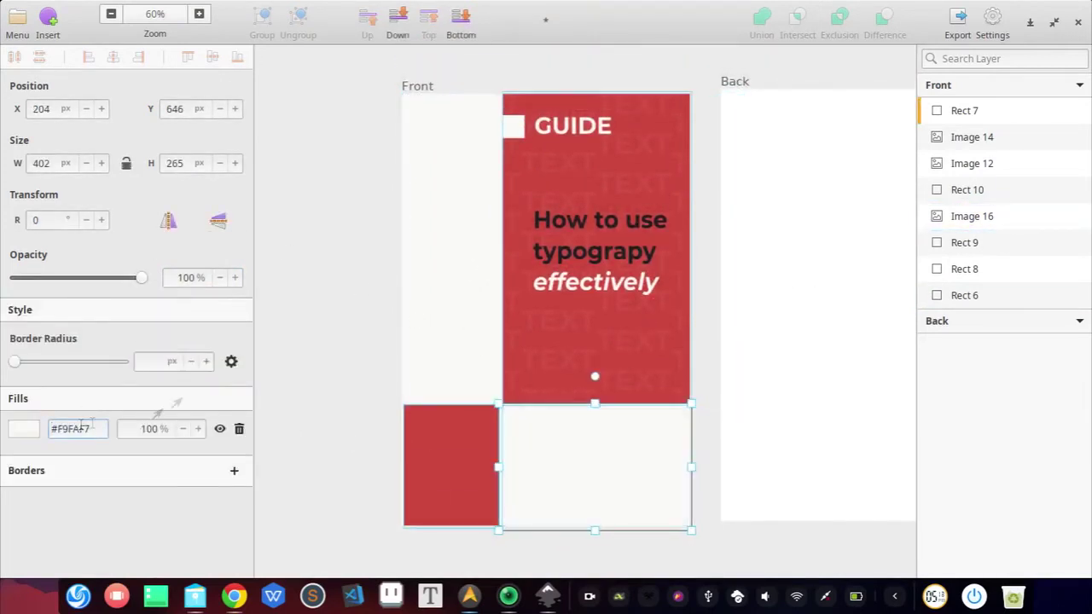
Shift the beige lower rectangle to X 201, Y 645 beneath the red panel
left_click(341, 409)
scroll(515, 383, "down", 2)
scroll(514, 383, "up", 4)
left_click(504, 452)
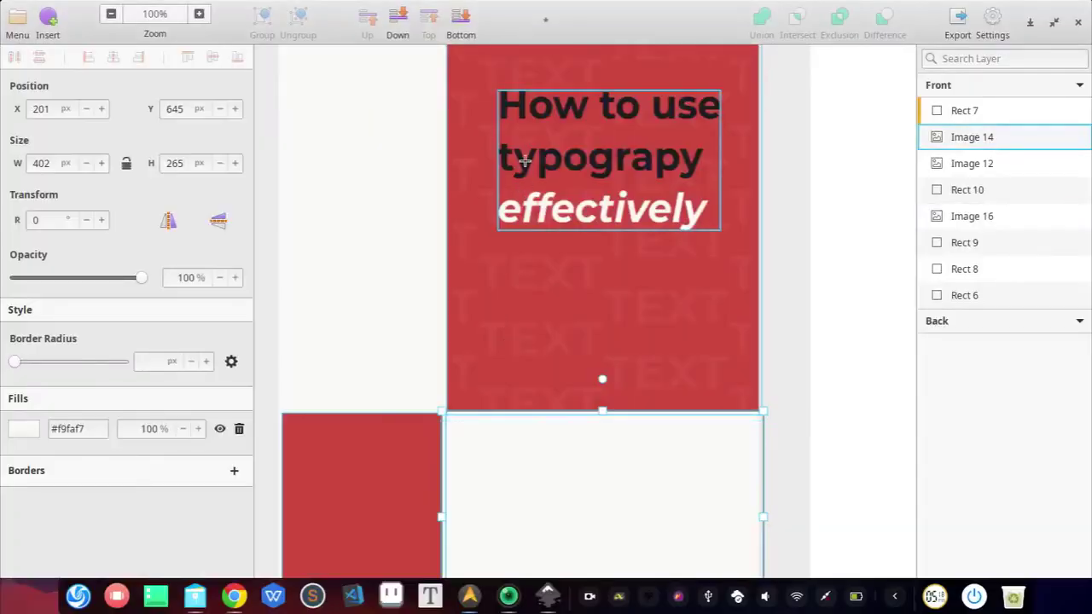
Set the beige lower rectangle's fill to #1C1D24
scroll(514, 204, "down", 5)
triple_click(65, 428)
key("ctrl+v")
left_click(470, 186)
Import PATTERN.PNG from the desktop folder into the Front artboard for the small red rectangle
left_click(390, 312)
scroll(405, 312, "left", 2)
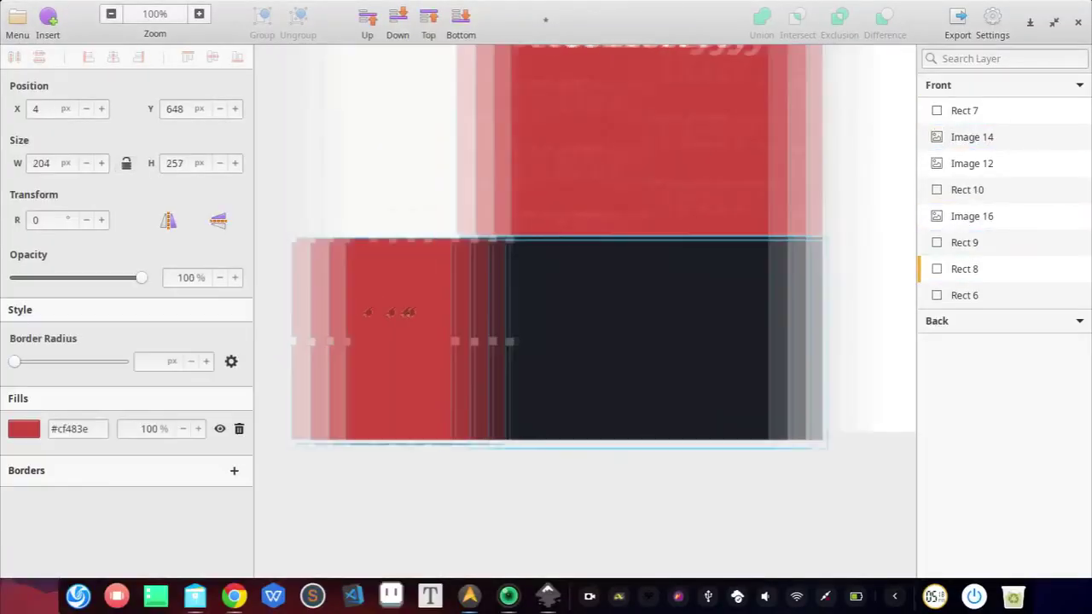
scroll(411, 312, "left", 1)
left_click(48, 19)
left_click(316, 127)
left_click(235, 134)
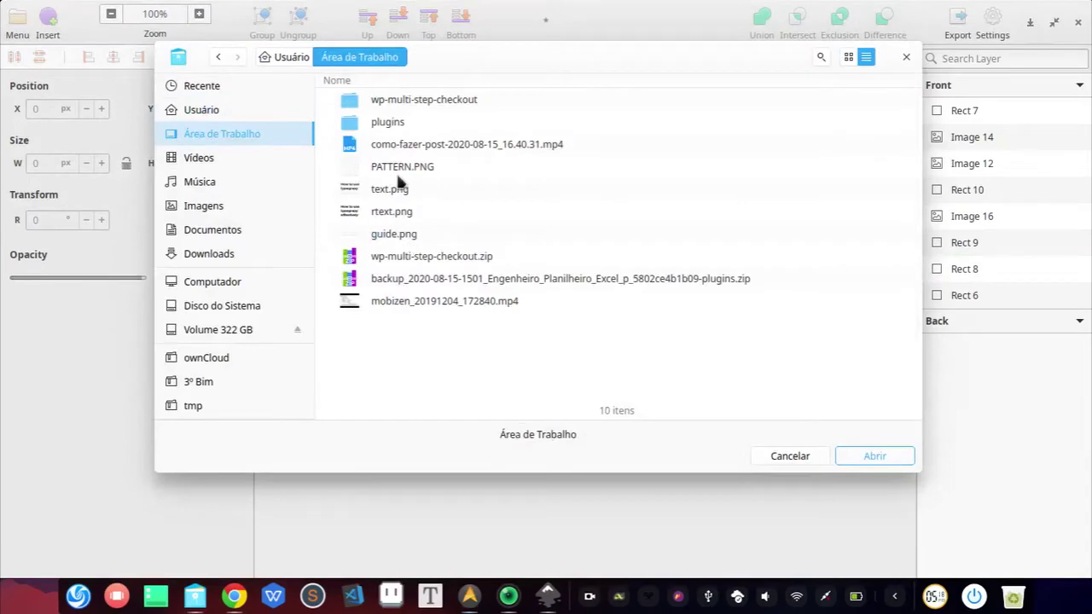
double_click(399, 191)
Scale the pattern image to 284 × 292 px and place it over the small red rectangle at Y 633
scroll(559, 316, "up", 5)
left_click_drag(446, 499, 494, 307)
left_click_drag(515, 349, 575, 415)
scroll(575, 414, "up", 4)
left_click(618, 341)
left_click(512, 307)
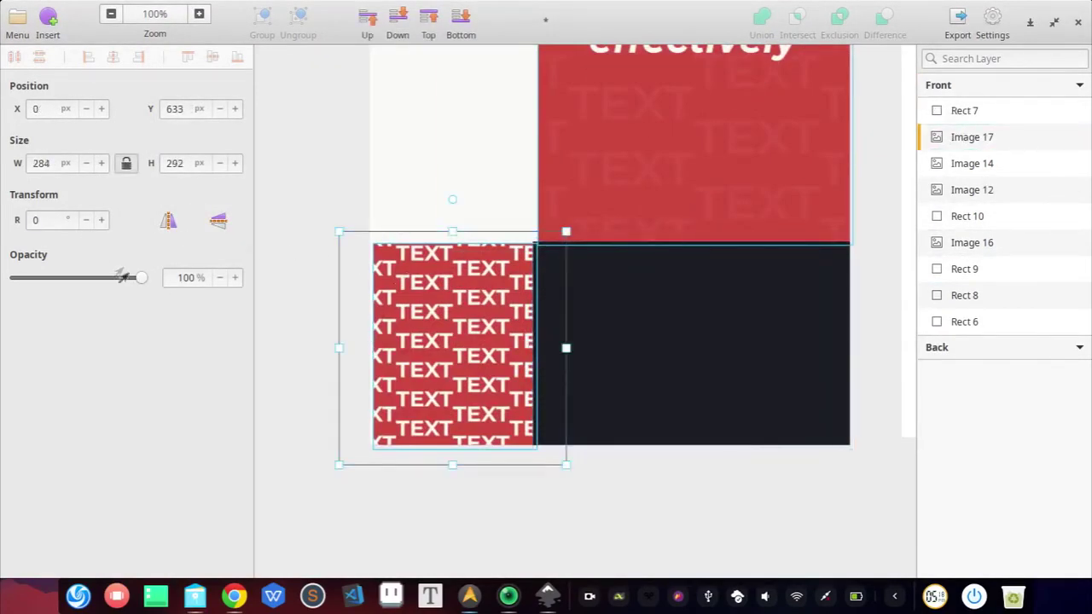
Set the new pattern image's opacity to 5% and shift it to Y 634, ending at the small red rectangle's right edge
left_click_drag(141, 277, 24, 290)
scroll(506, 486, "up", 1)
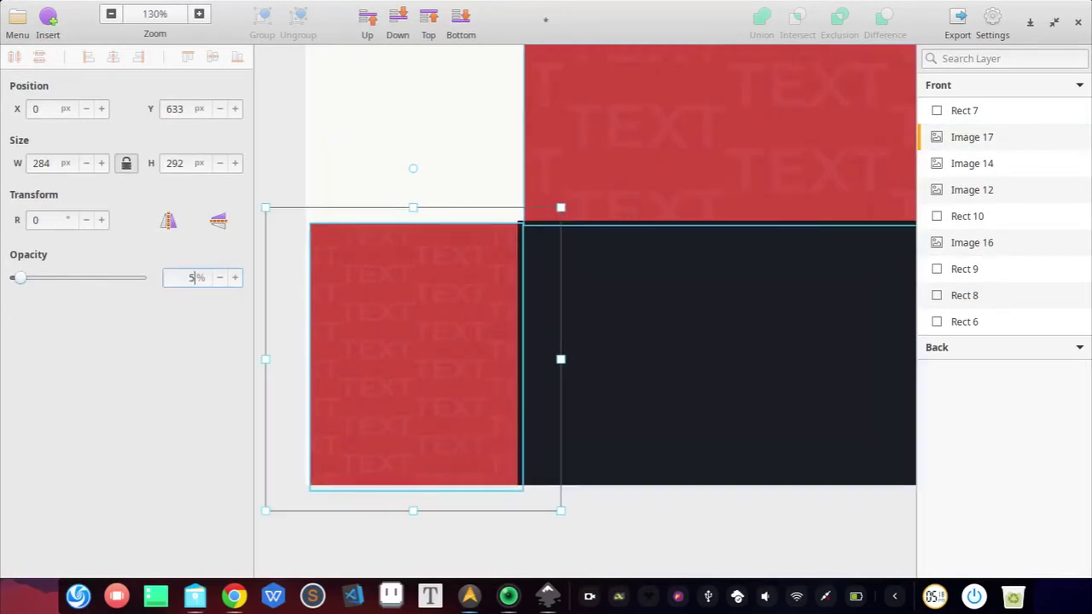
scroll(401, 272, "up", 1)
scroll(350, 281, "down", 1)
Shift the dark lower rectangle to X 211, flush with the red panel's left edge
left_click(390, 162)
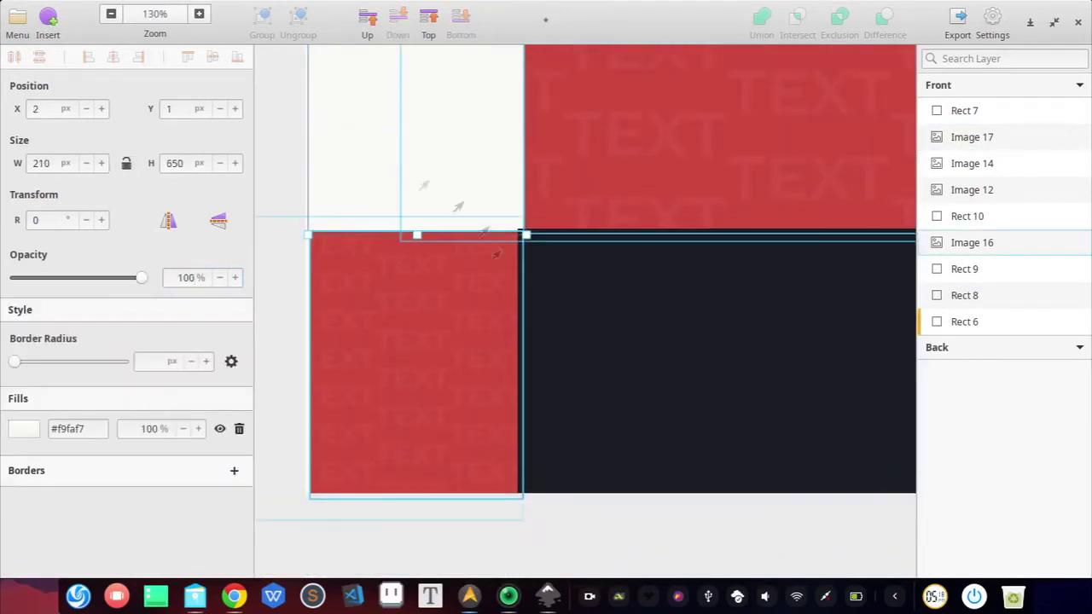
scroll(476, 216, "up", 3)
left_click(421, 409)
scroll(398, 176, "down", 5)
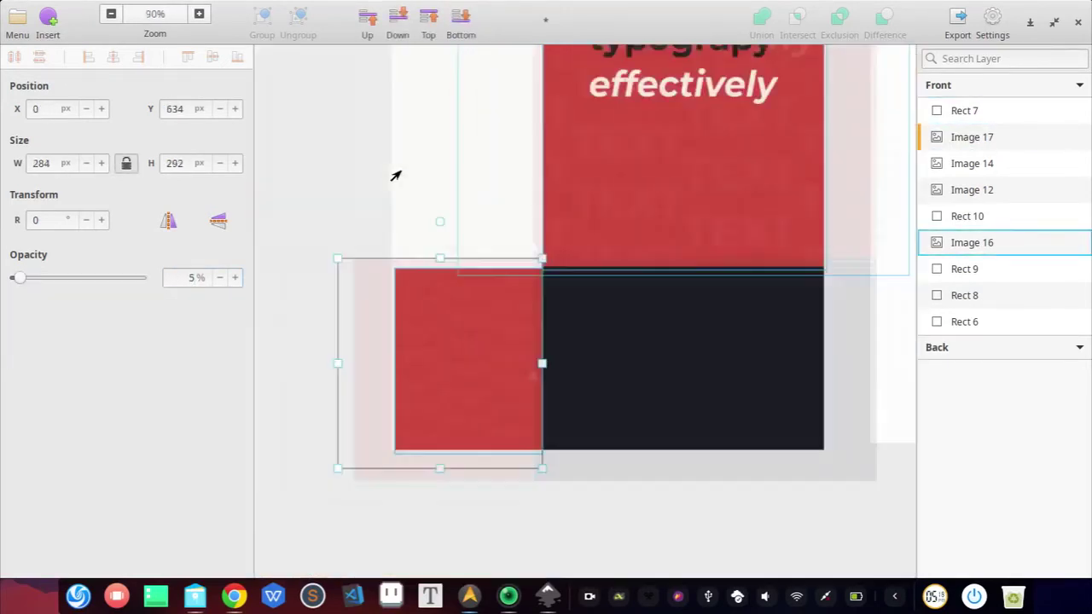
Examine the front cover's layout, checking how the title, patterns and colored blocks fit together
scroll(657, 314, "right", 3)
scroll(629, 307, "up", 3)
scroll(518, 231, "down", 2)
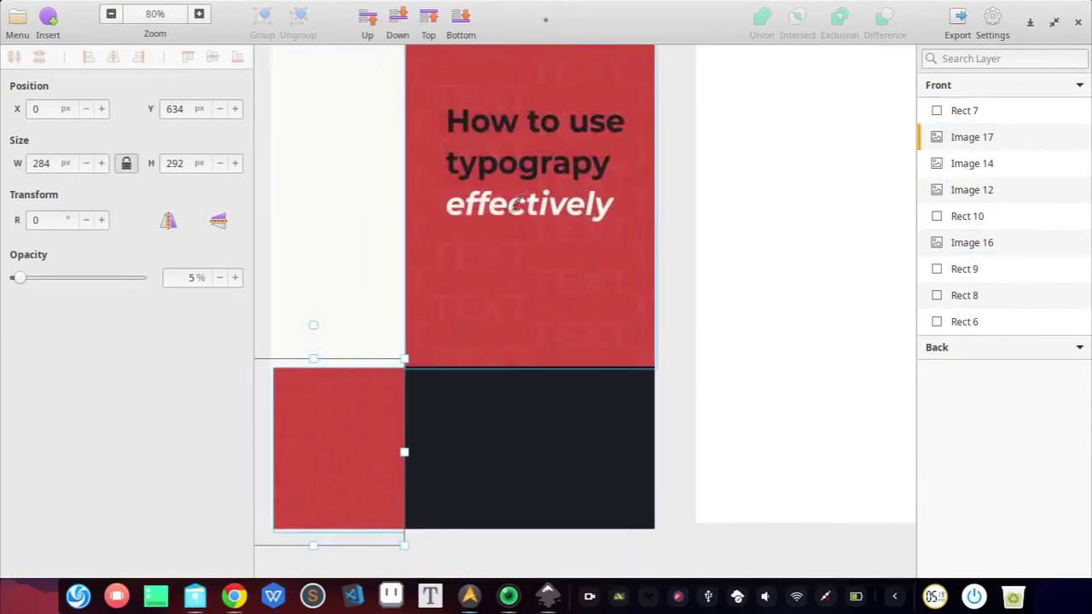
scroll(517, 205, "up", 2)
scroll(546, 375, "down", 3)
scroll(536, 389, "left", 1)
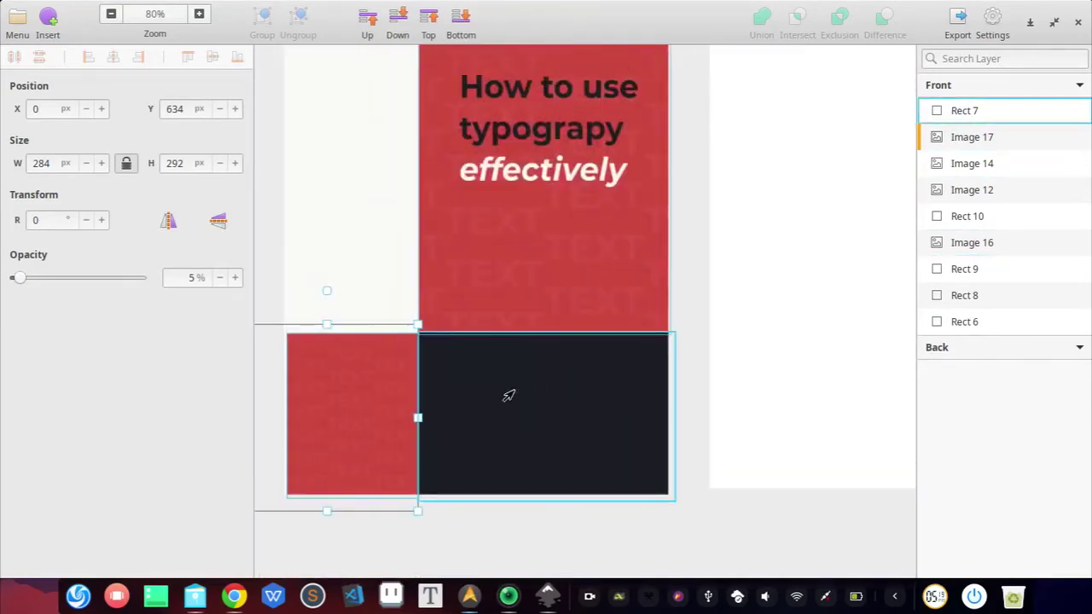
left_click_drag(466, 193, 423, 202)
left_click_drag(393, 260, 327, 366)
scroll(327, 366, "up", 3)
scroll(427, 282, "down", 4)
scroll(538, 384, "up", 3)
scroll(480, 432, "down", 3)
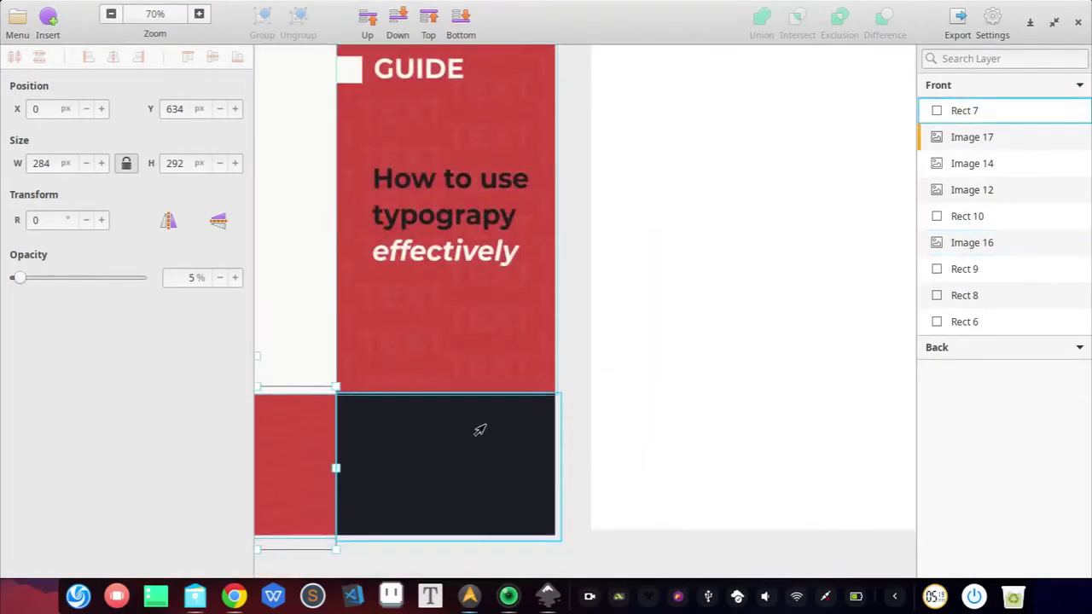
scroll(444, 409, "left", 2)
scroll(431, 401, "up", 2)
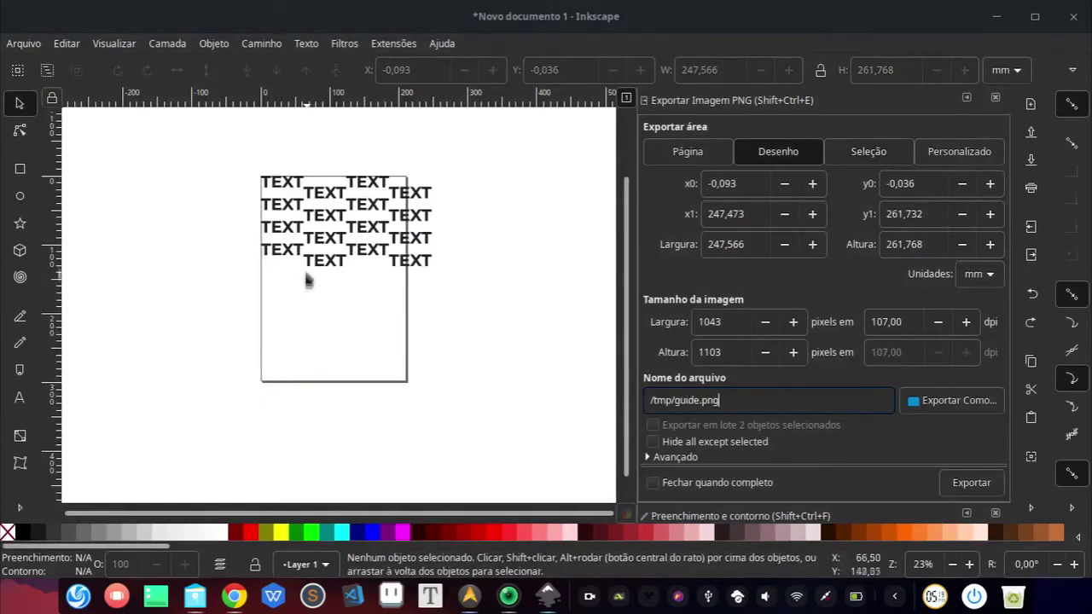
Switch to Inkscape and delete the lower rows of the TEXT pattern, keeping only the top row
left_click(308, 219)
left_click(334, 304)
left_click(315, 217)
key("Delete")
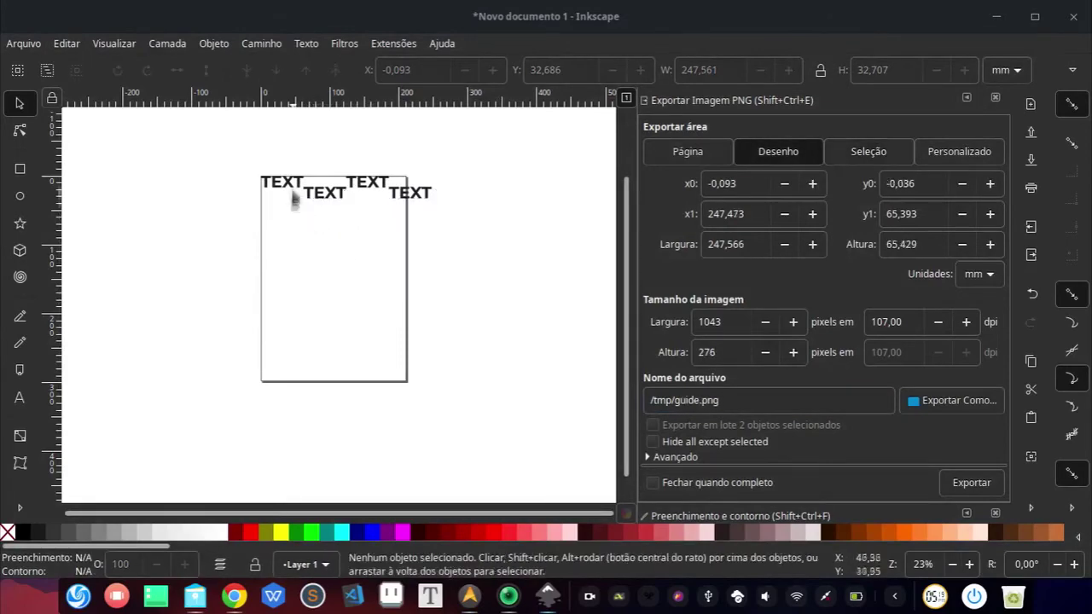
Move the remaining TEXT row down the page and change its first word to AUTHOR
left_click_drag(274, 182, 313, 310)
scroll(313, 310, "up", 7)
double_click(312, 311)
scroll(313, 312, "down", 7)
left_click(313, 309)
scroll(305, 316, "up", 5)
double_click(335, 228)
double_click(335, 228)
key("ctrl+a")
type("a")
key("BackSpace")
type("ATUR")
type("HOR")
Delete the leftover TEXT words and move AUTHOR to X 24,831 and Y 146,667 mm
scroll(316, 240, "down", 4)
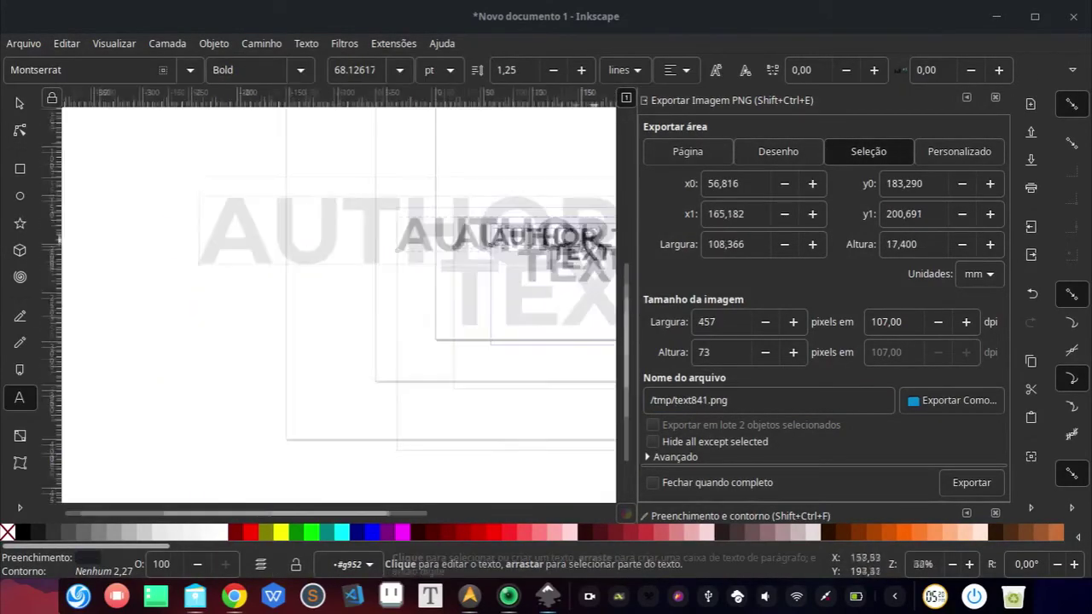
left_click(20, 103)
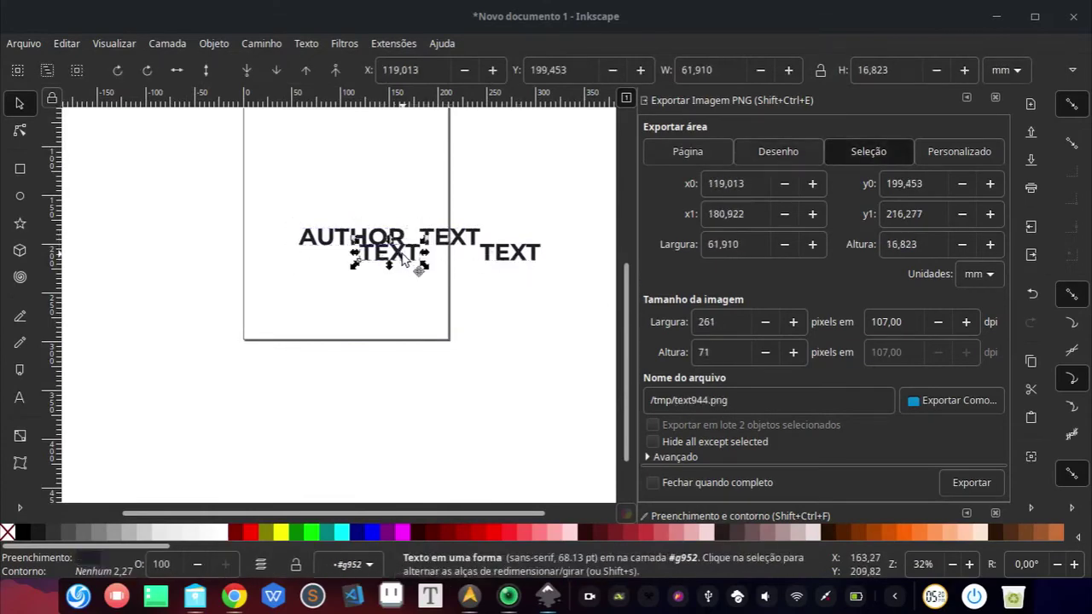
key("Delete")
left_click(489, 246)
key("Delete")
left_click_drag(345, 238, 314, 203)
scroll(312, 228, "up", 4)
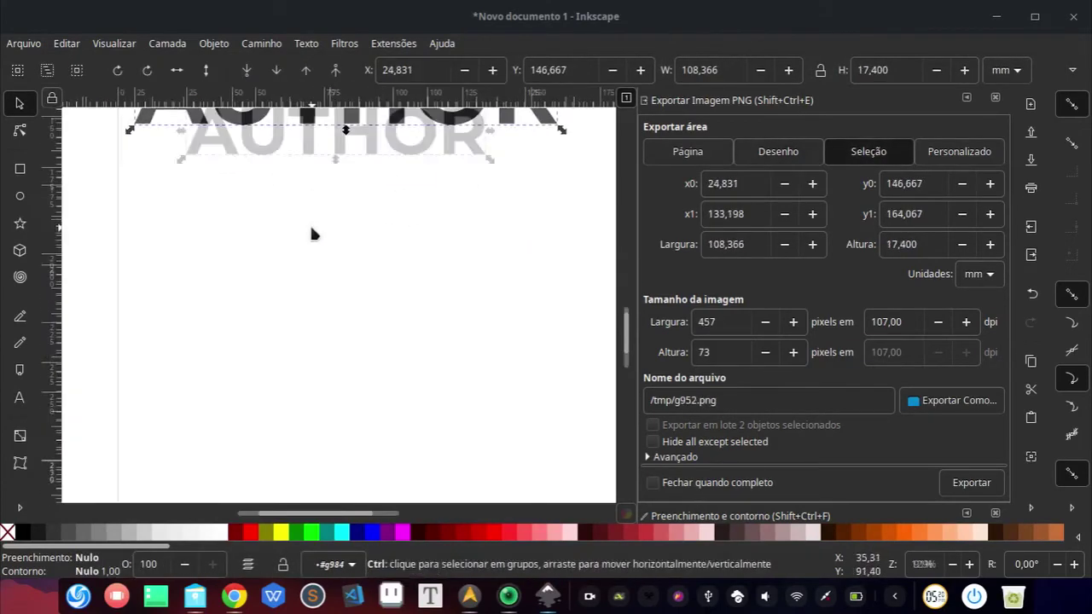
Add a Montserrat Medium 30 pt text line beneath AUTHOR with the author's name followed by ", a famous typo designer."
key("5")
key("t")
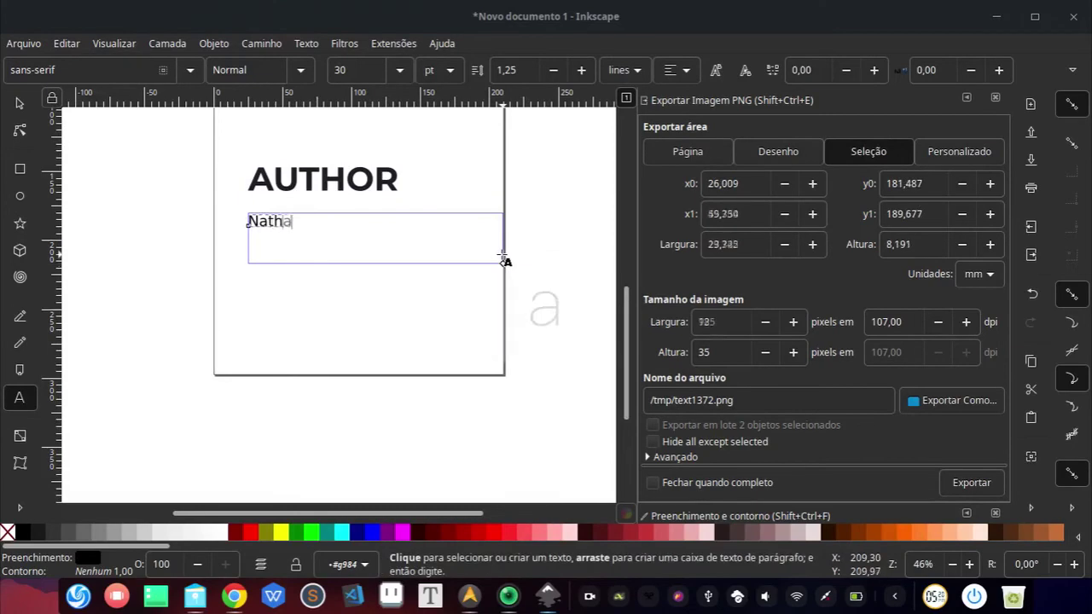
left_click(300, 71)
left_click(261, 284)
scroll(300, 211, "down", 3)
left_click(292, 212)
scroll(292, 181, "up", 5)
scroll(303, 271, "down", 3)
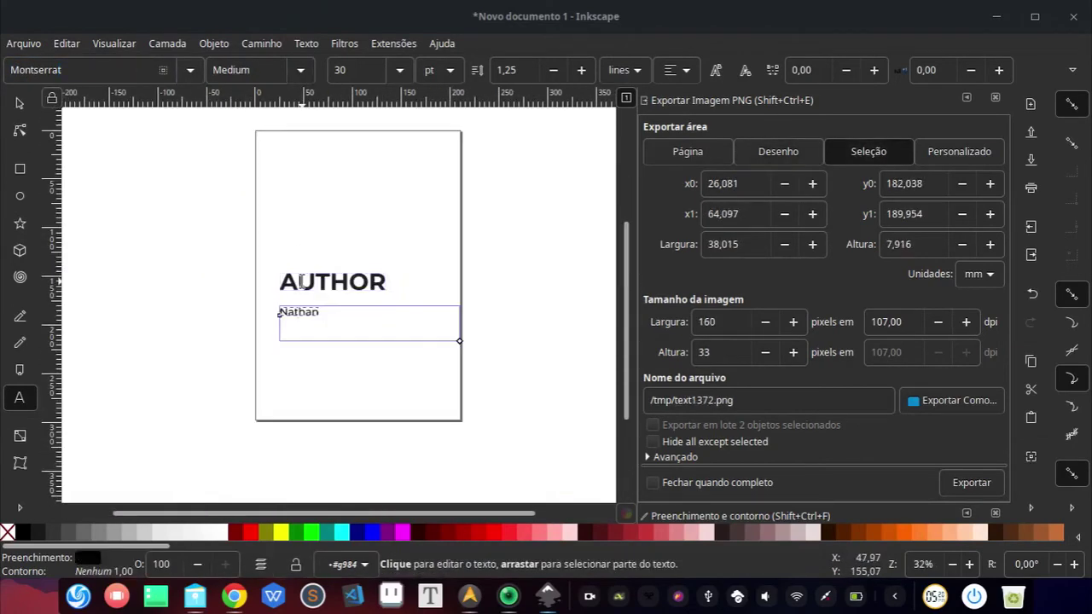
scroll(301, 282, "up", 4)
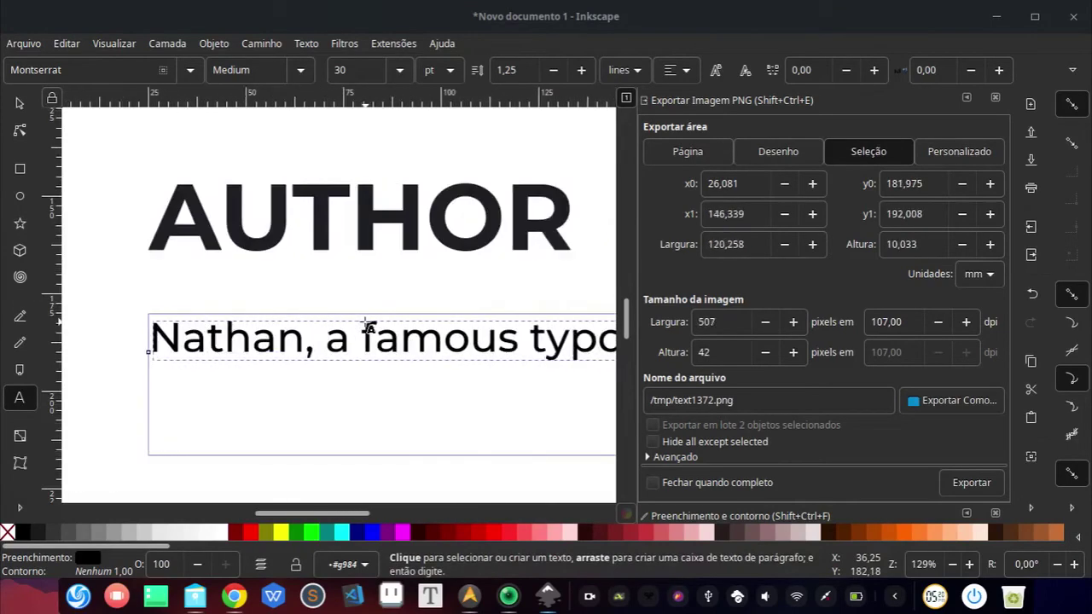
type("r.")
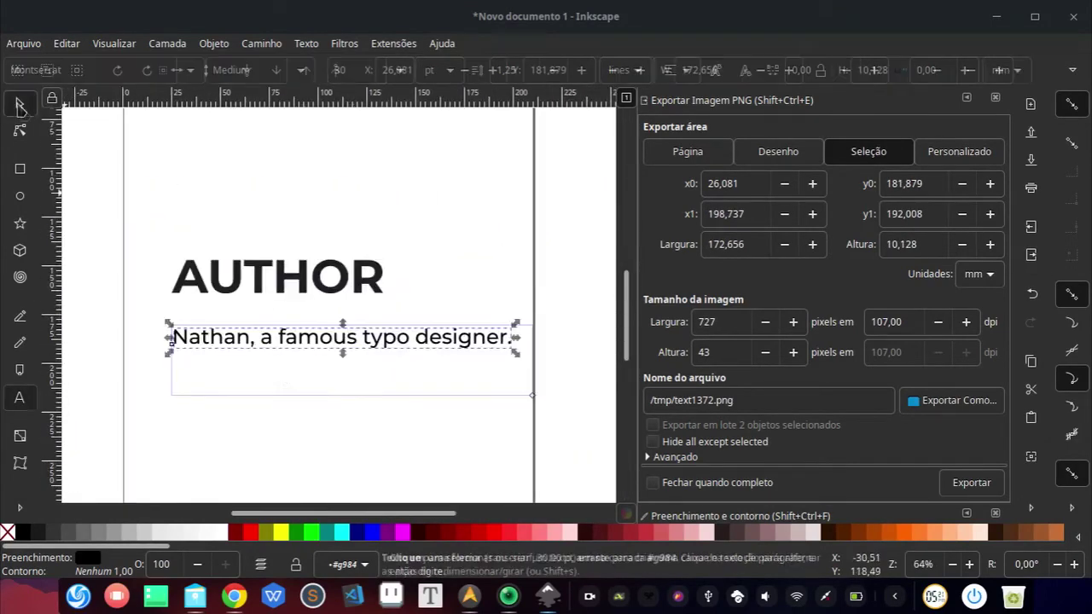
Make the author's name in the description line Bold
scroll(384, 375, "up", 4)
double_click(358, 365)
left_click(301, 70)
left_click(254, 377)
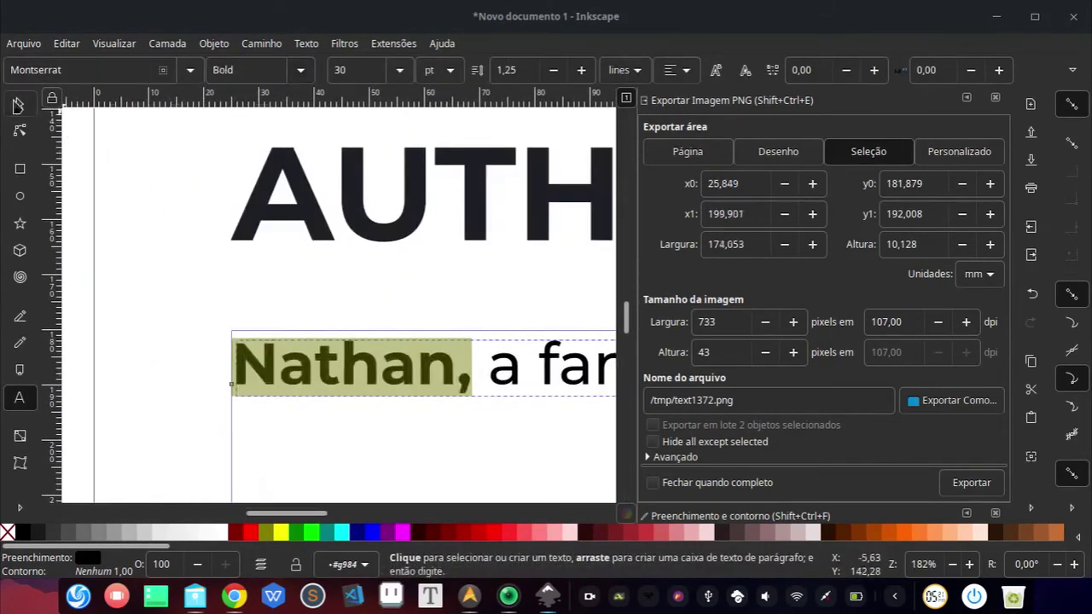
left_click(19, 104)
Align the author description line with the left edge of AUTHOR, at X 24,729 and Y 180,936 mm
scroll(197, 317, "up", 1)
left_click_drag(190, 314, 181, 188)
scroll(197, 316, "down", 3)
left_click_drag(206, 291, 209, 335)
scroll(209, 336, "up", 2)
scroll(269, 390, "up", 1)
scroll(268, 393, "down", 3)
scroll(266, 390, "up", 1)
double_click(381, 348)
left_click(20, 103)
left_click(165, 284)
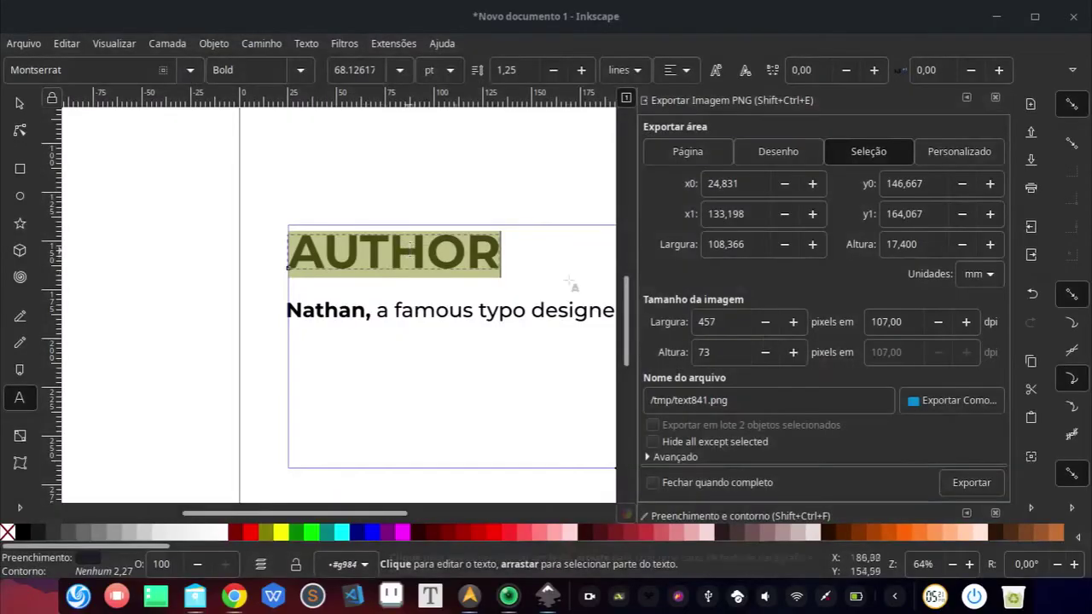
Set the AUTHOR heading's fill to CF483E and the description line's fill to F9FAF7
key("shift+ctrl+f")
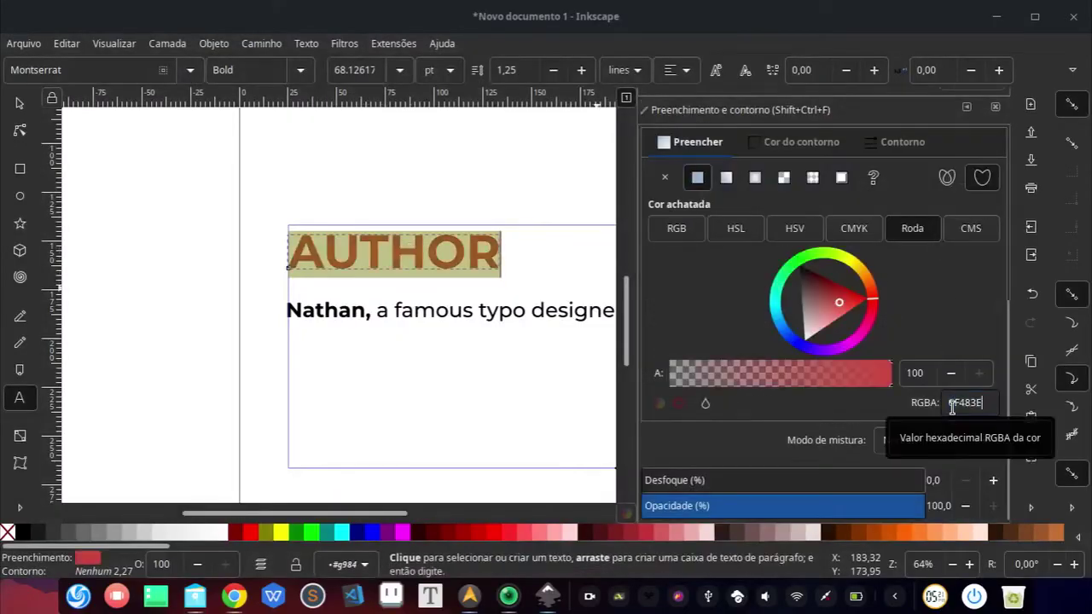
left_click(471, 312)
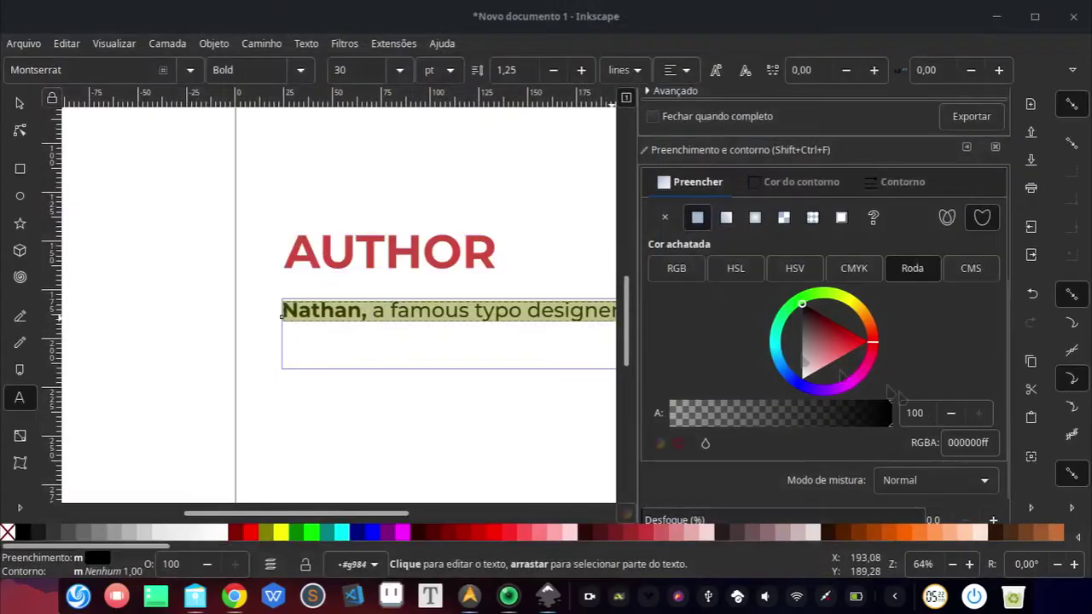
key("BackSpace")
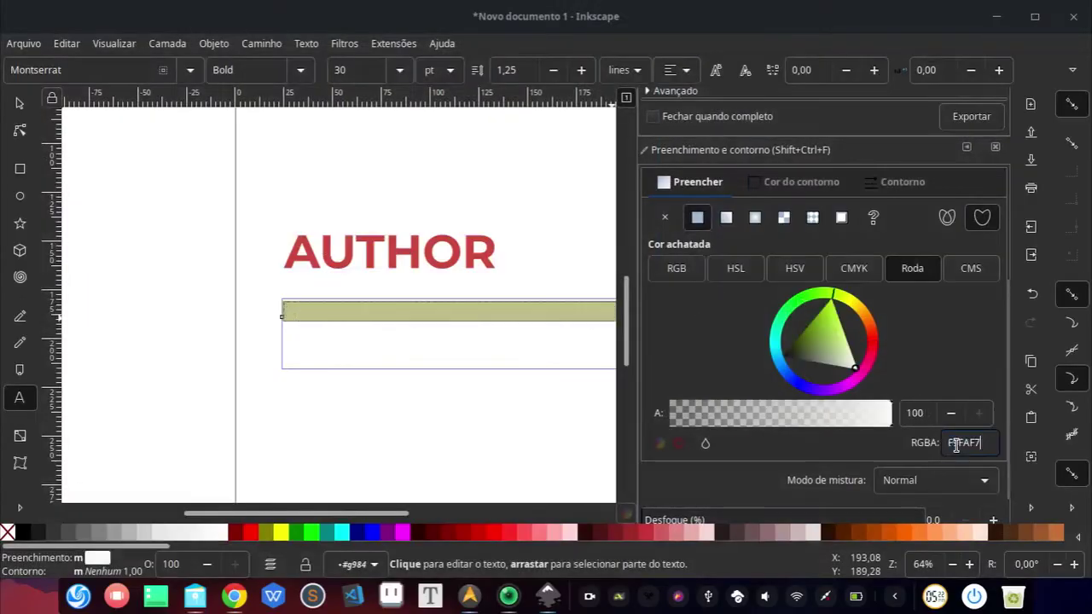
key("F1")
Export the AUTHOR heading to the desktop as author.png
scroll(279, 311, "down", 1, "ctrl")
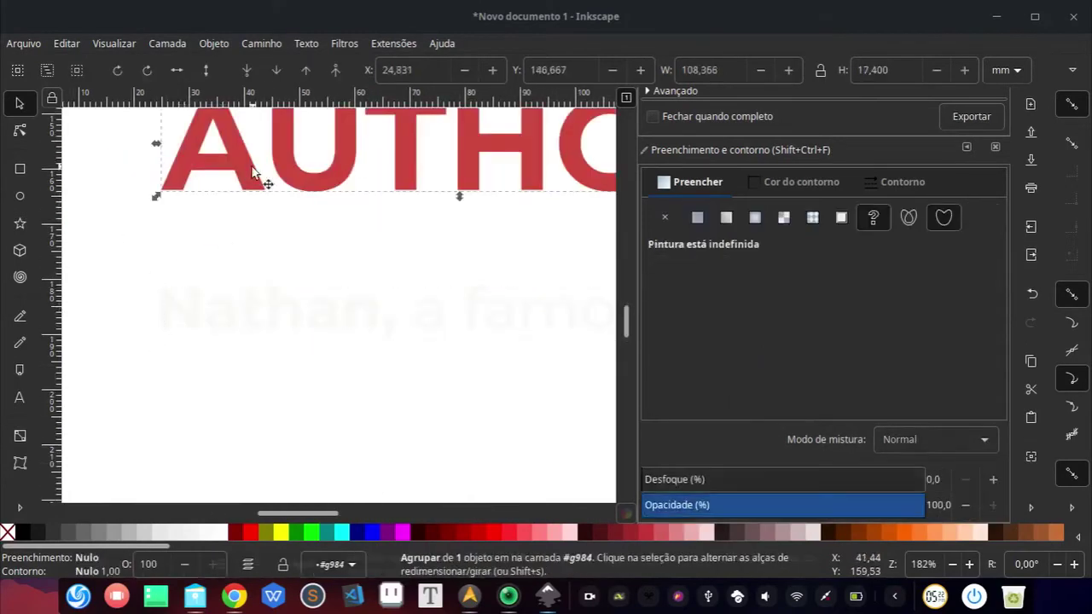
key("shift+e")
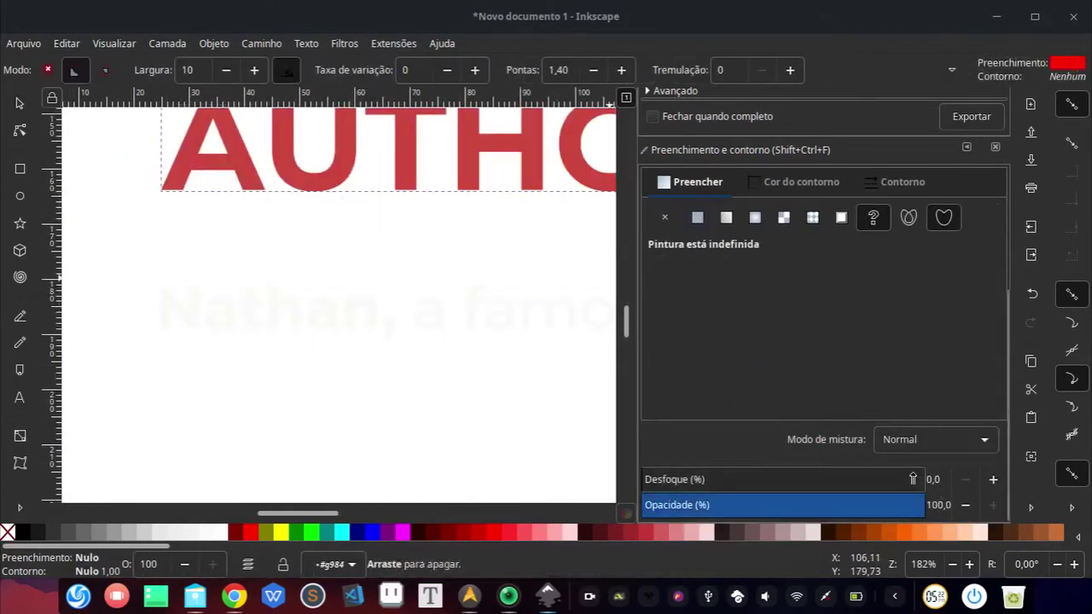
key("ctrl+e")
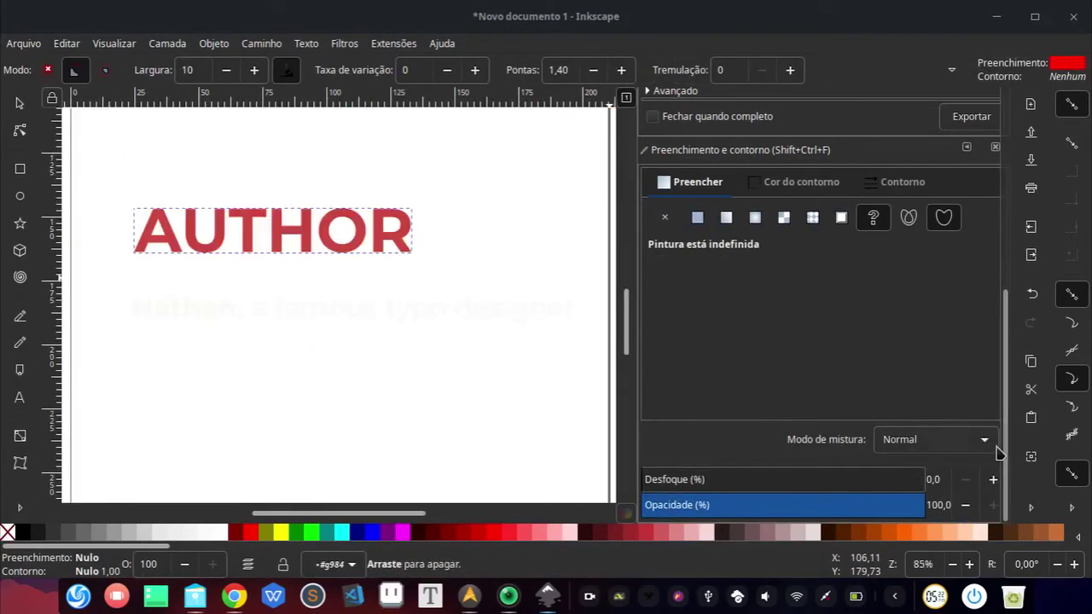
key("ctrl+shift+e")
left_click(902, 400)
type("author.png")
key("Return")
Export the author description line to the desktop as typo.png
left_click(20, 104)
left_click(315, 311)
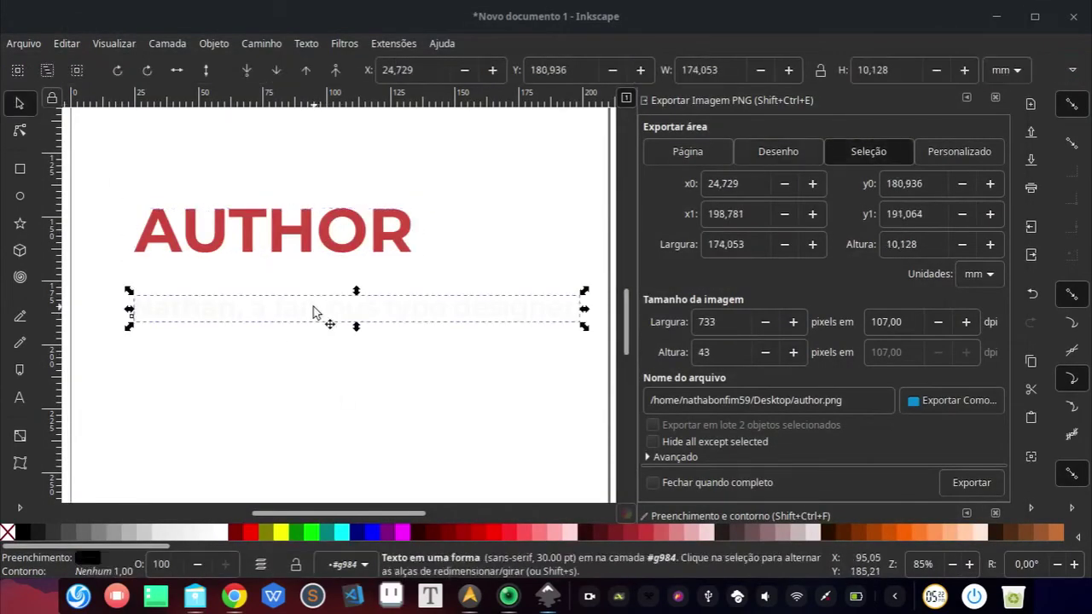
left_click(397, 256)
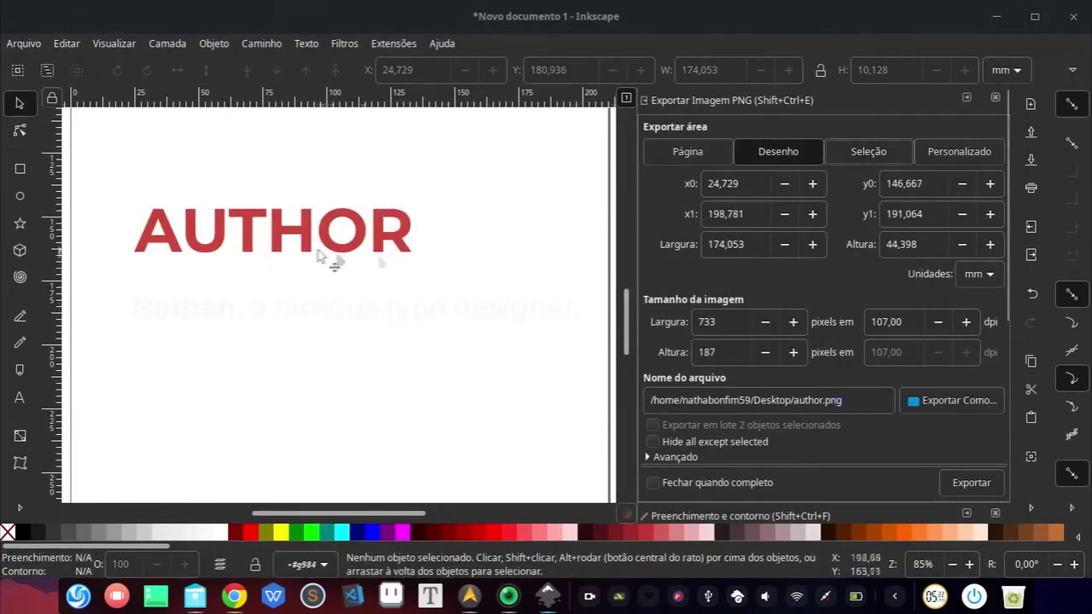
left_click(394, 241)
left_click(284, 309)
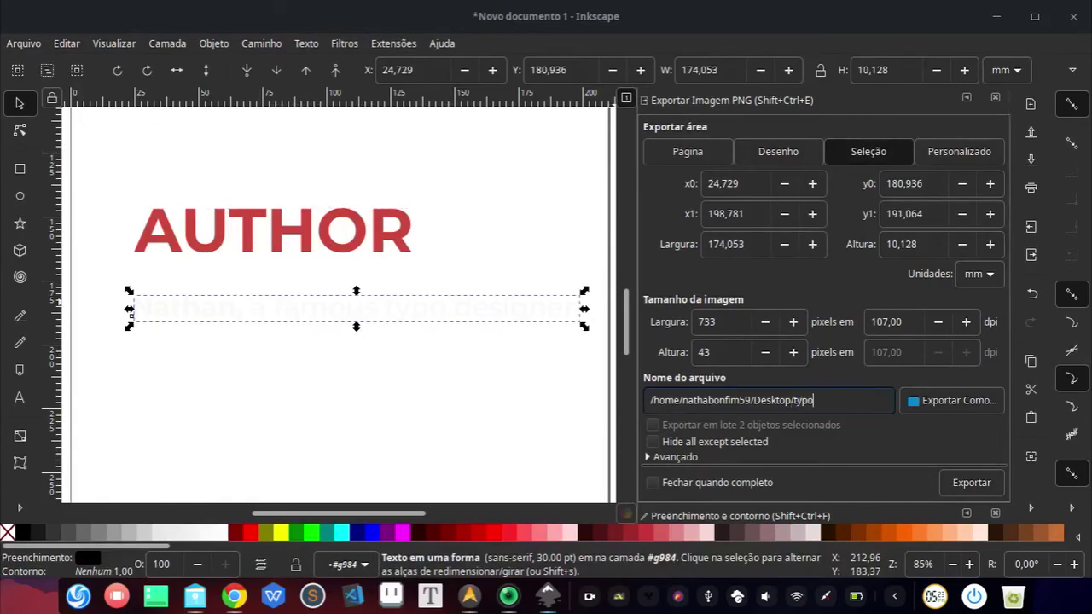
left_click(971, 483)
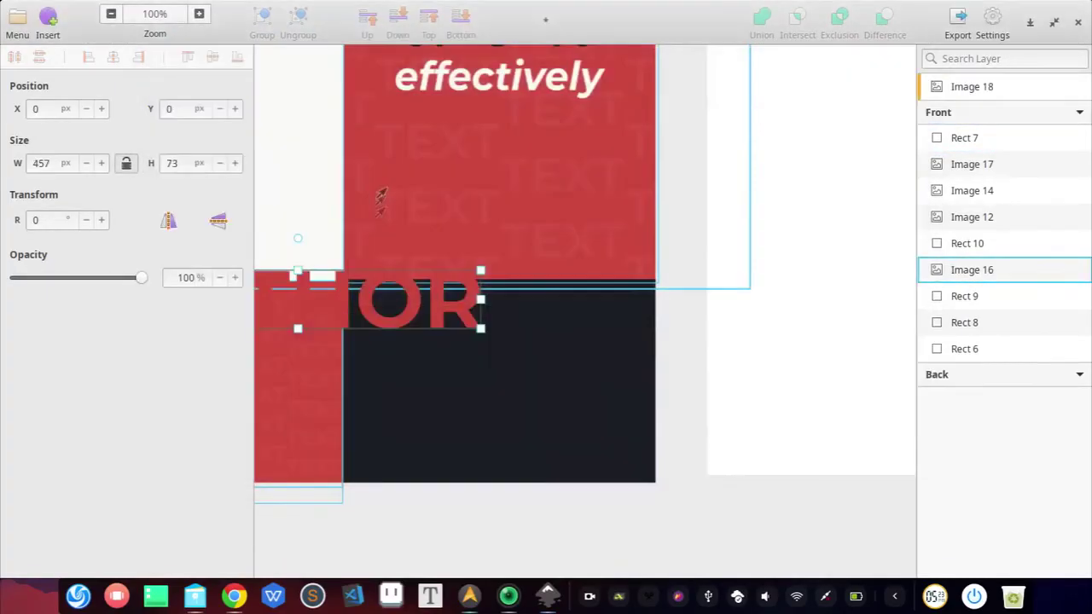
Try to fit the imported AUTHOR image inside the dark rectangle at 321 × 56 px
left_click_drag(384, 308, 674, 354)
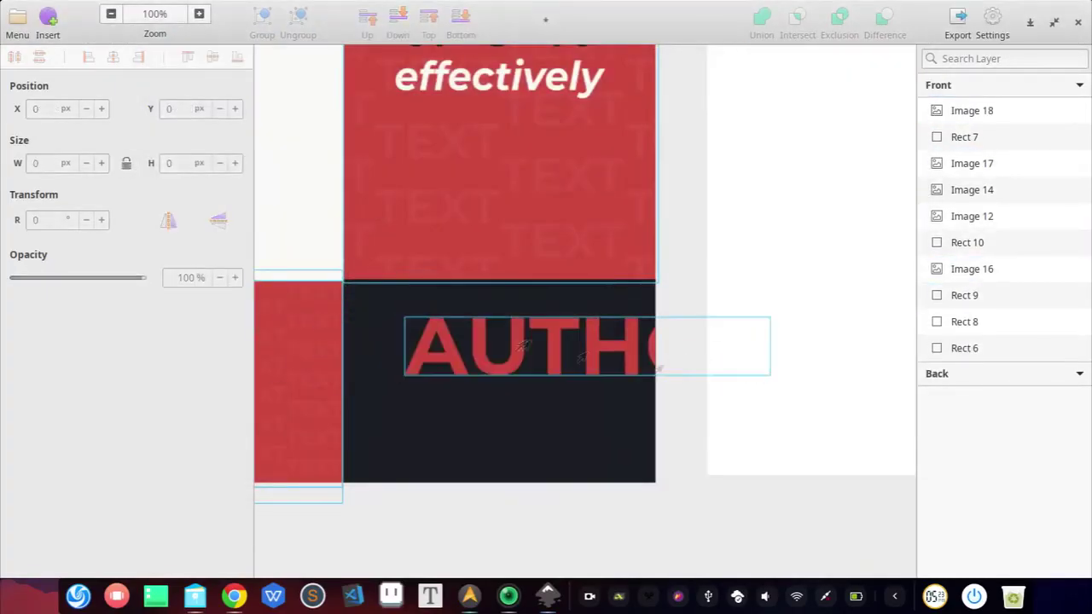
left_click_drag(766, 373, 628, 351)
left_click_drag(566, 348, 516, 326)
left_click_drag(576, 328, 538, 325)
left_click_drag(505, 362, 549, 364)
Delete the resized AUTHOR image from the dark rectangle
scroll(549, 363, "up", 5)
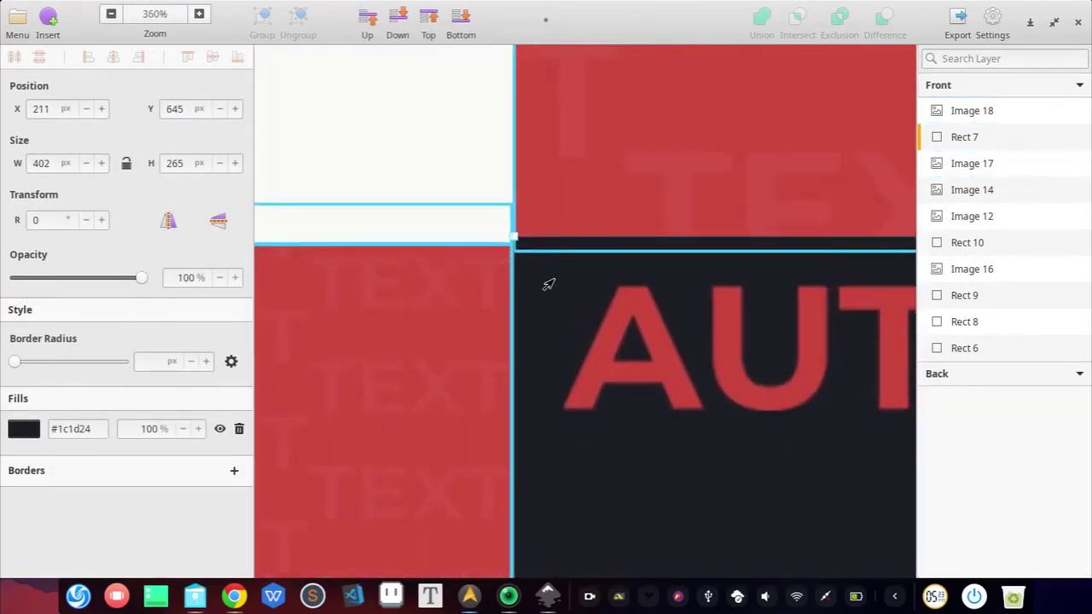
scroll(536, 287, "up", 2)
scroll(517, 190, "down", 8)
left_click(671, 328)
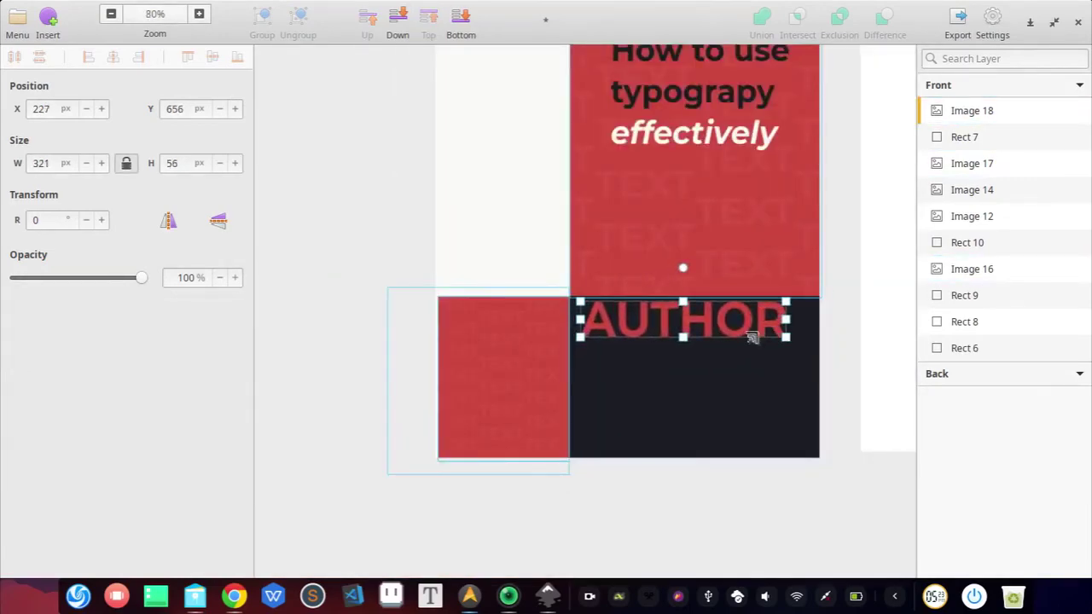
key("Delete")
Import author.png from the desktop folder into the Front artboard
key("i")
left_click(221, 134)
double_click(390, 188)
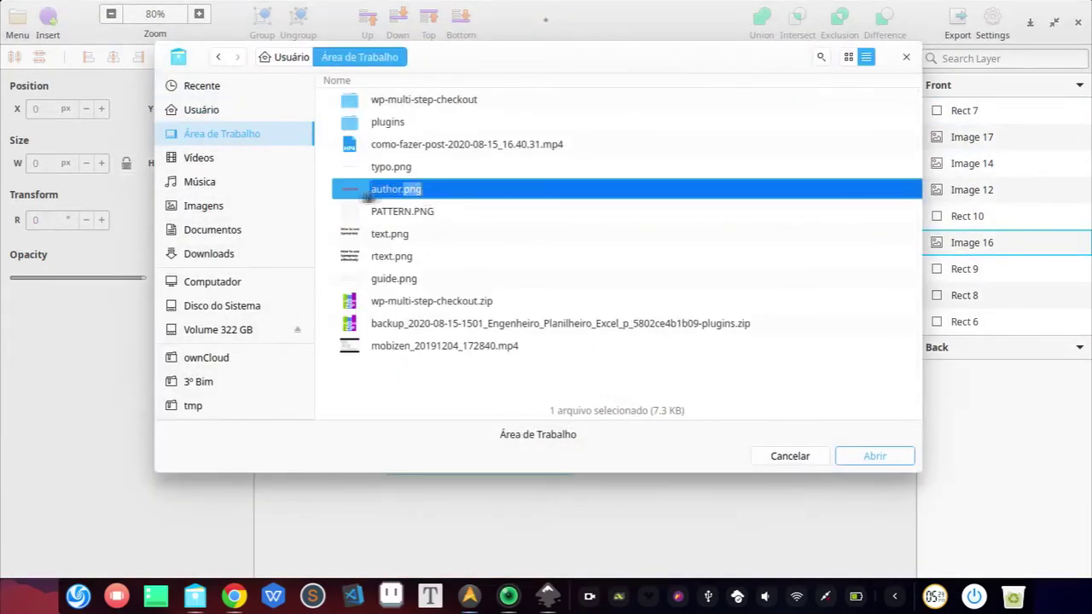
double_click(369, 191)
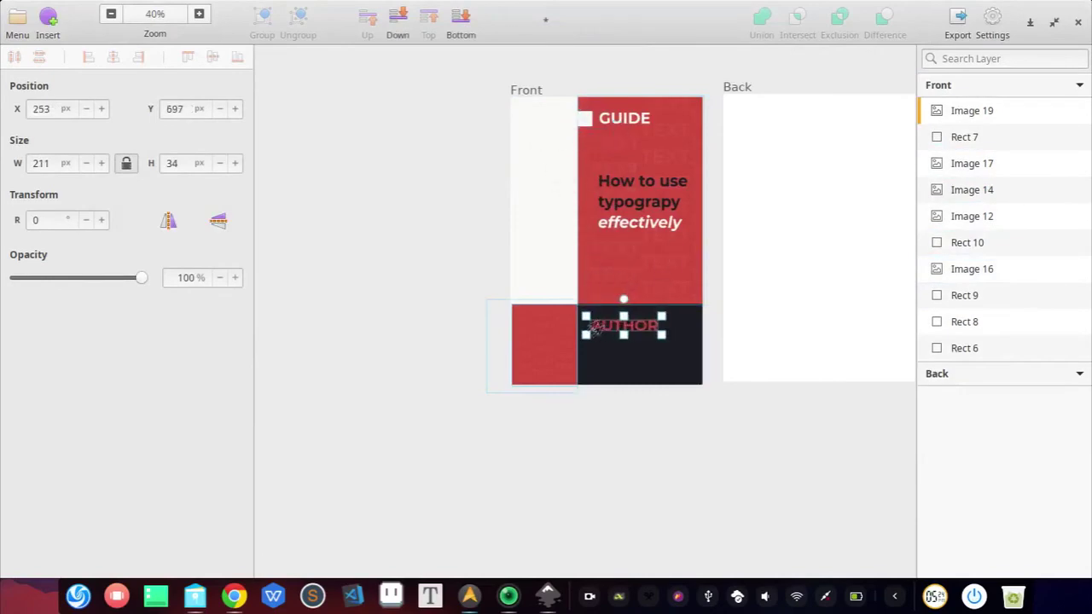
Try to fit the AUTHOR image in the dark rectangle of the Front artboard
scroll(594, 326, "up", 5)
left_click_drag(432, 349, 692, 437)
scroll(518, 395, "down", 3)
scroll(514, 383, "up", 5)
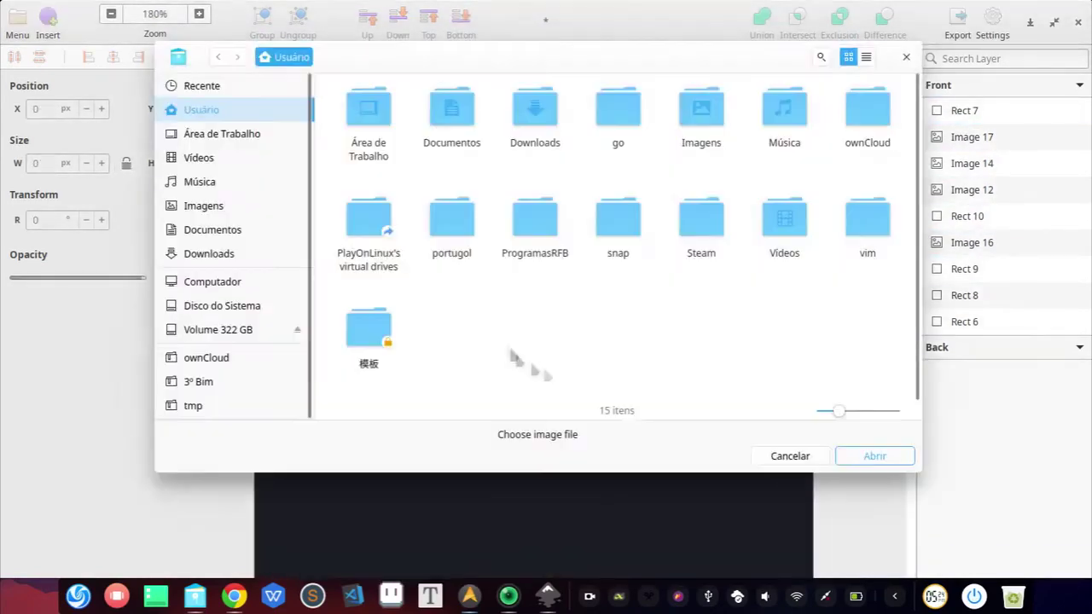
Import author.png from the desktop, try it at 163 × 23 px in the dark rectangle, and delete it
left_click(208, 134)
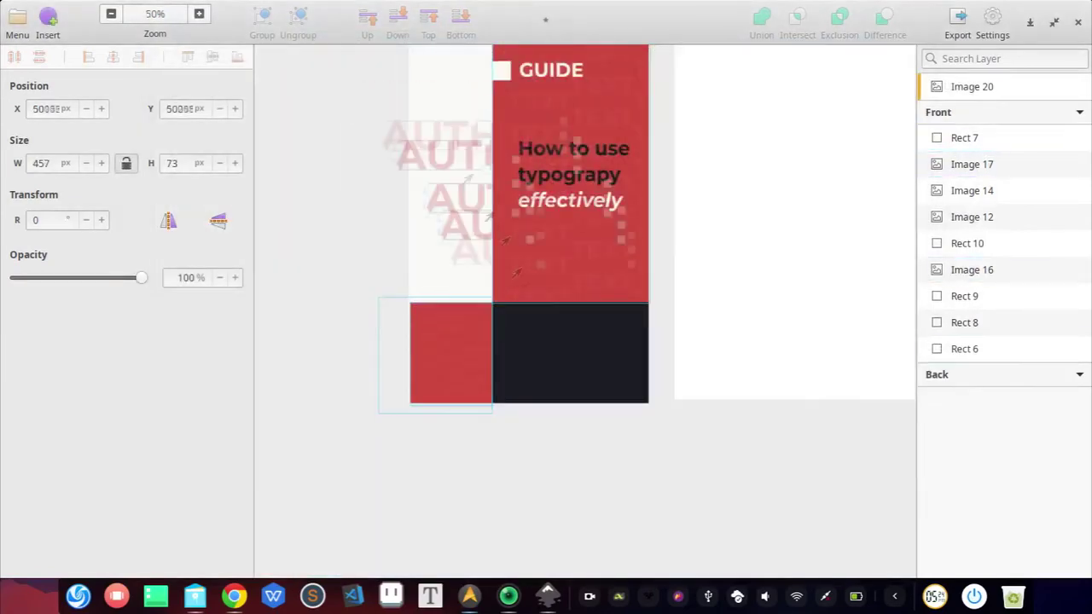
left_click_drag(516, 271, 665, 348)
scroll(549, 331, "up", 5)
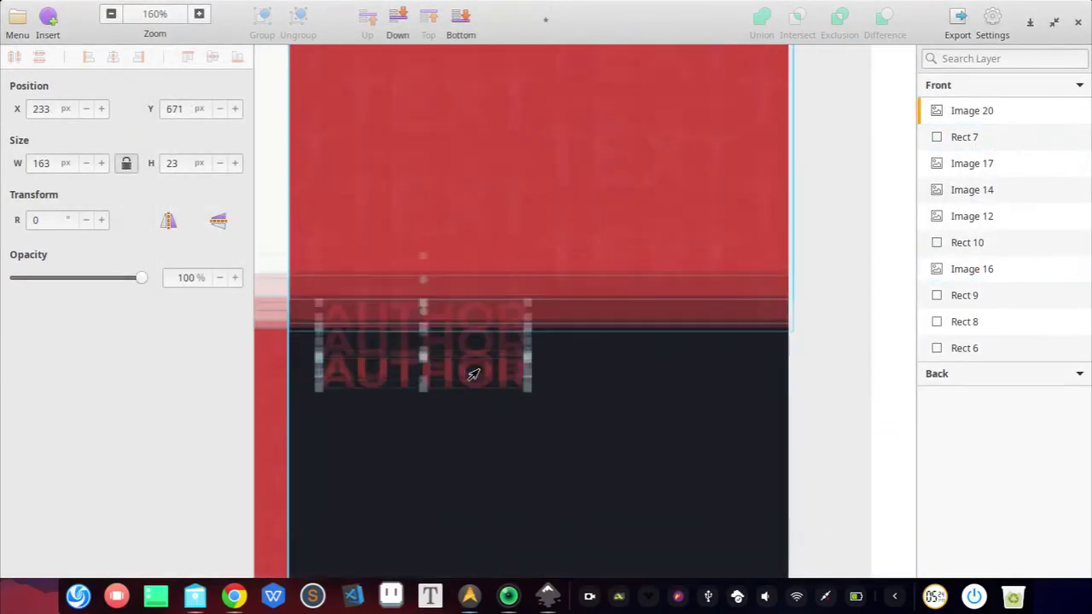
key("Delete")
Import author.png again and set its height to 30 px with locked proportions
left_click(48, 19)
left_click(56, 190)
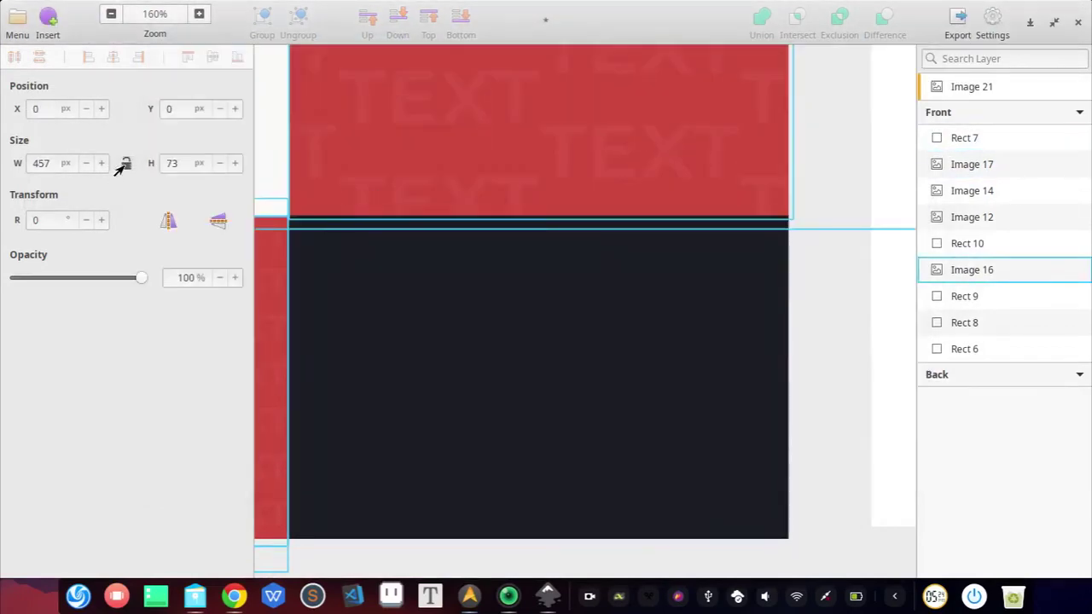
scroll(336, 191, "down", 5)
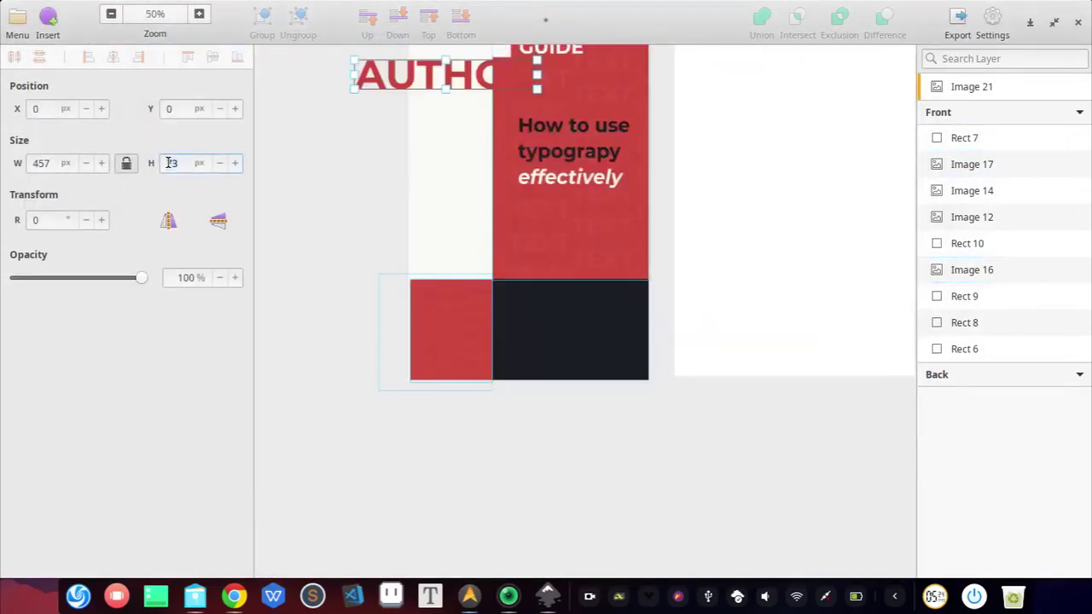
Move the AUTHOR image into the dark rectangle at about X 274, Y 673, aligned with the title text above
left_click_drag(468, 248, 509, 297)
scroll(509, 297, "up", 3)
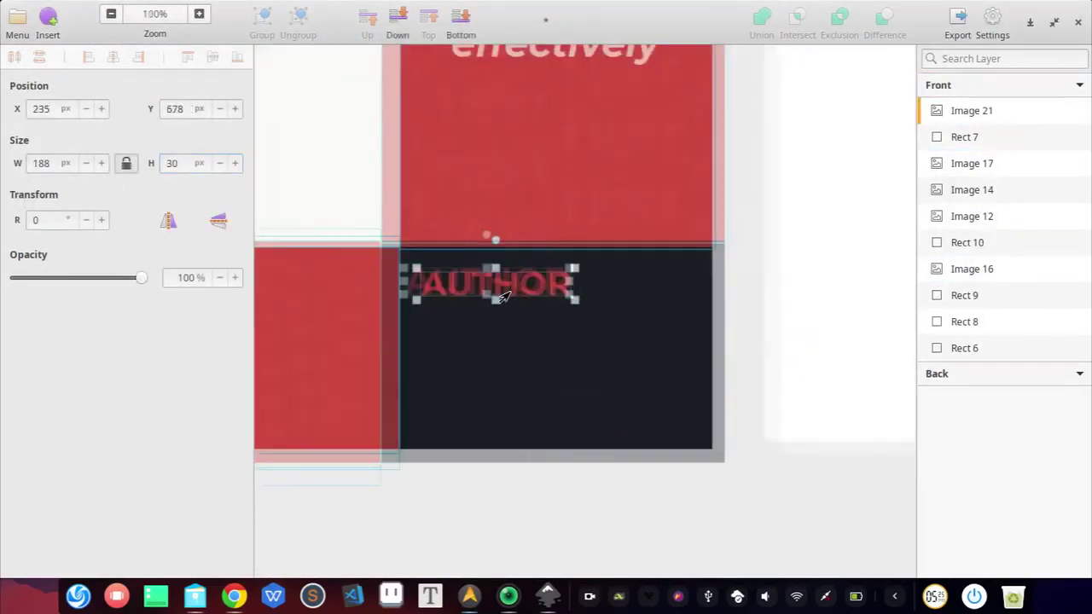
left_click_drag(492, 160, 488, 100)
scroll(401, 80, "up", 9)
scroll(410, 128, "up", 4)
left_click_drag(417, 205, 424, 174)
scroll(627, 230, "down", 8)
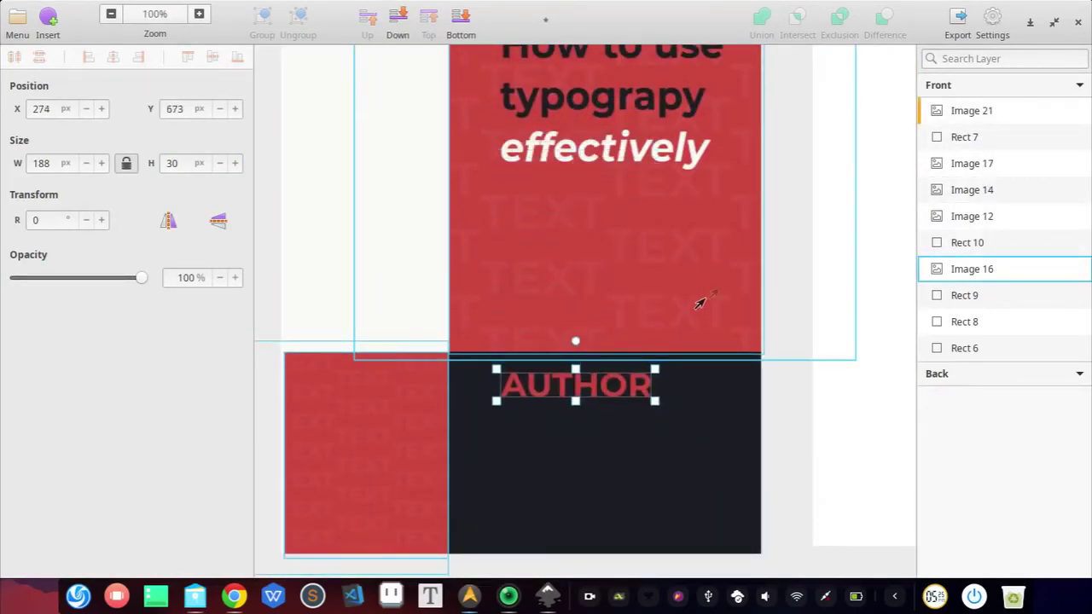
Import the author description image typo.png into the Front artboard
left_click(856, 407)
scroll(841, 401, "down", 2)
scroll(688, 329, "up", 4)
left_click(572, 282)
scroll(573, 282, "up", 2)
left_click(48, 20)
left_click(60, 175)
double_click(394, 189)
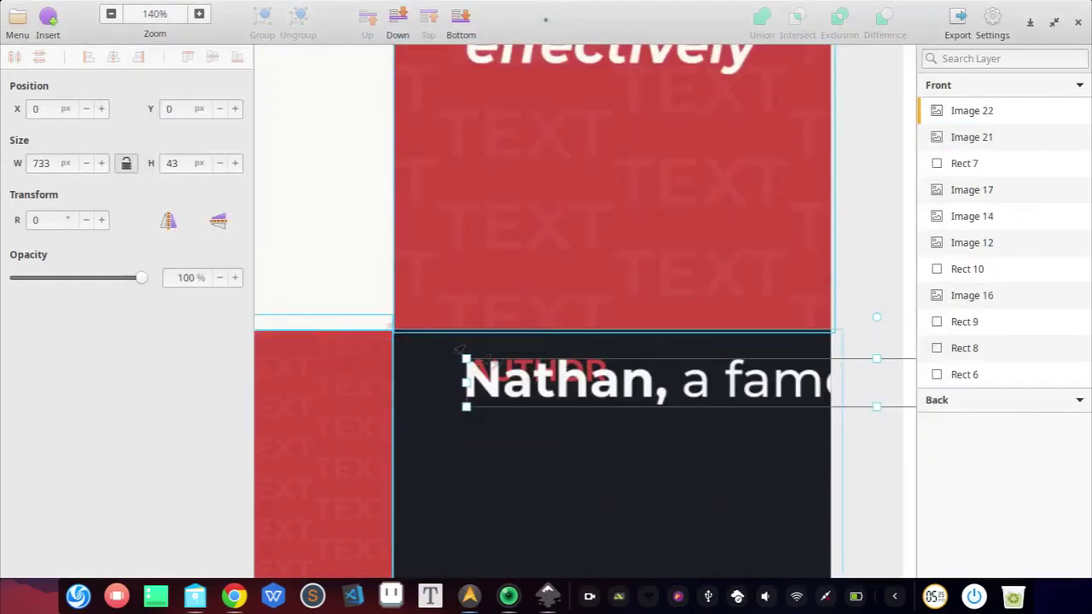
Scale the author description line to 290 × 17 px and move it down to about X 275, Y 849
type("5")
key("Down")
left_click(510, 411)
left_click_drag(510, 369, 510, 407)
left_click(512, 372)
left_click(512, 406)
scroll(510, 359, "down", 2)
left_click_drag(513, 306, 513, 439)
Scale the AUTHOR image to 125 × 20 px and move it down to just above the description line
left_click(501, 278)
key("shift+Down")
key("shift+Down")
key("shift+Down")
key("shift+Down")
key("shift+Down")
key("shift+Down")
key("shift+Down")
key("shift+Down")
key("shift+Down")
key("shift+Down")
key("shift+Down")
key("shift+Down")
key("shift+Down")
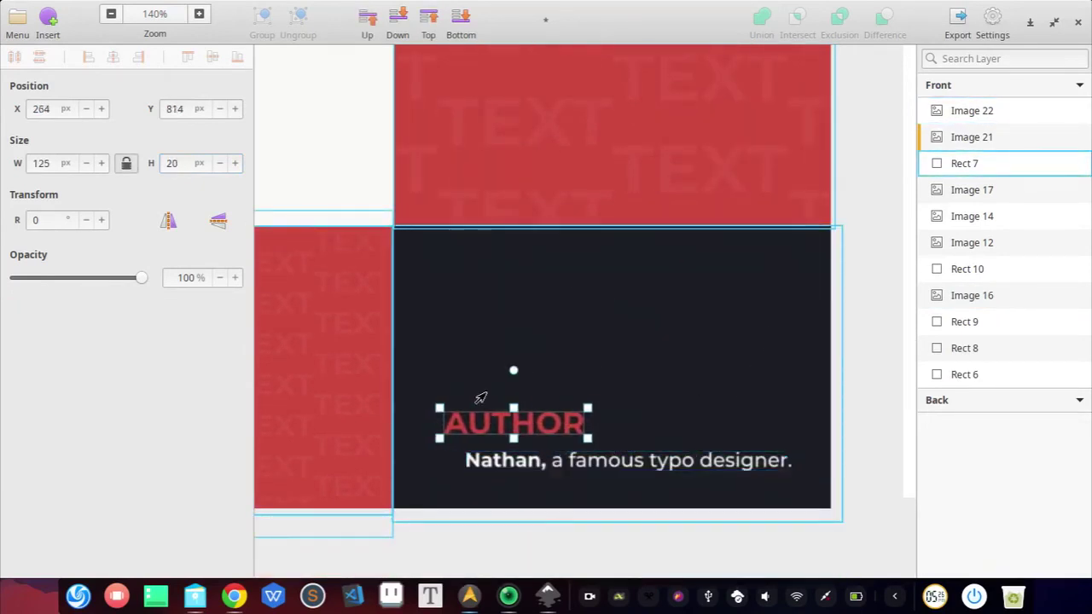
Move the AUTHOR image and the description line up toward the middle of the dark rectangle, close together
scroll(427, 386, "down", 2)
left_click(573, 382)
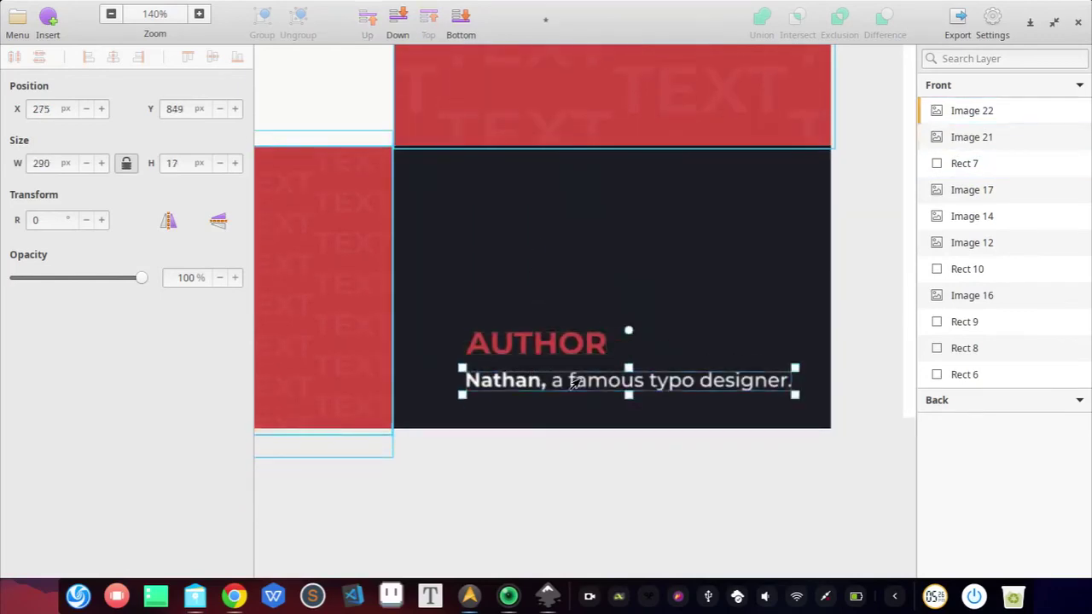
left_click(546, 375)
key("shift+Up")
key("shift+Up")
left_click(536, 332)
left_click(535, 320)
key("shift+Up")
key("shift+Up")
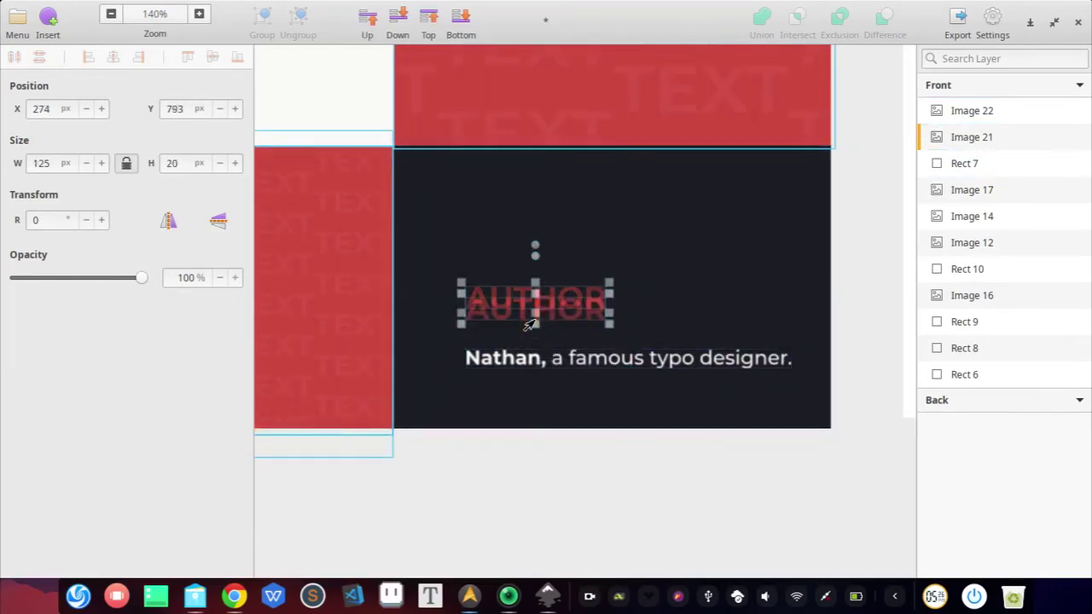
left_click(530, 362)
key("shift+Up")
key("shift+Up")
key("shift+Up")
key("shift+Up")
key("shift+Up")
Examine the layout of the whole front cover
scroll(576, 286, "down", 13)
scroll(577, 282, "up", 7)
left_click(373, 217)
scroll(373, 216, "up", 6)
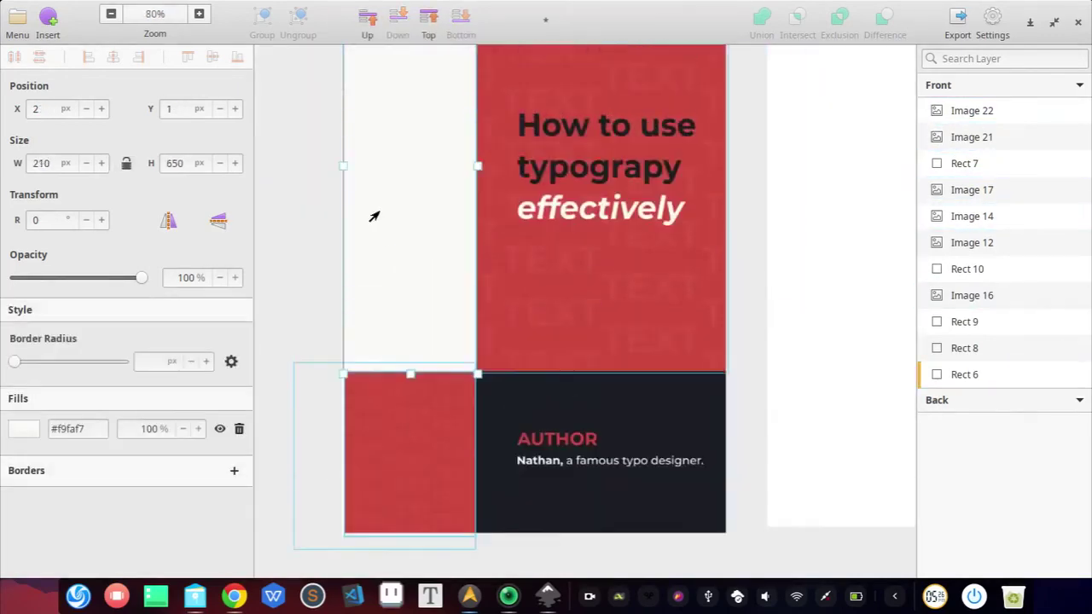
scroll(589, 286, "down", 2)
left_click(614, 132)
scroll(614, 132, "down", 3)
scroll(329, 214, "up", 1)
left_click(408, 66)
scroll(711, 130, "up", 1)
Draw a rectangle about 640 × 810 px across the width of the Back artboard, starting at its upper edge
left_click_drag(815, 227, 552, 242)
left_click(49, 24)
left_click(53, 103)
left_click_drag(454, 88, 742, 453)
left_click_drag(743, 272, 760, 273)
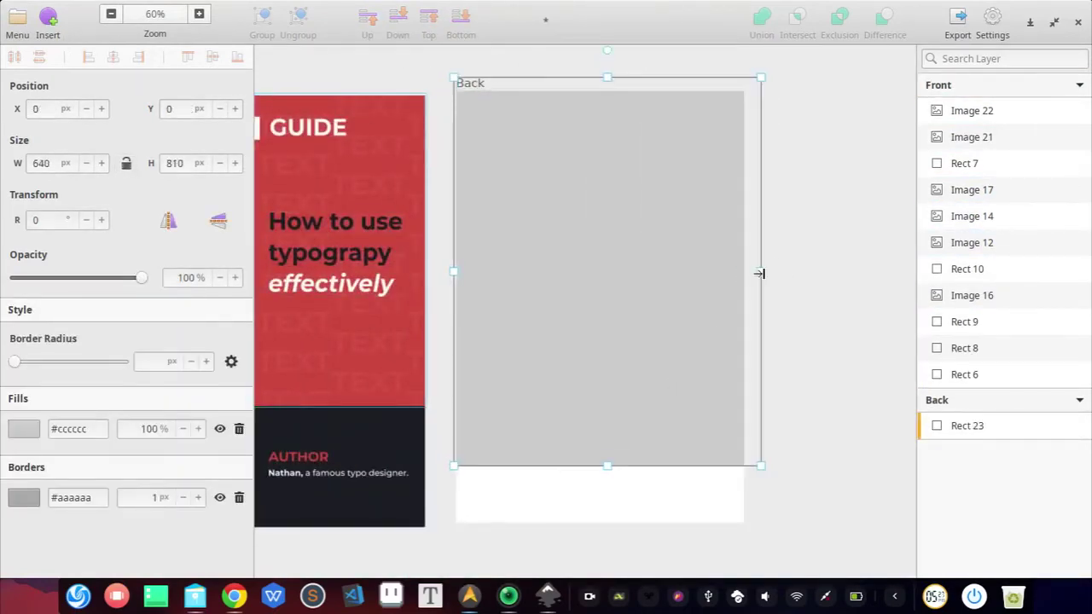
Fill the Back artboard's rectangle with #CF483E and shorten it to leave a strip along the artboard's lower edge
left_click(24, 429)
left_click(29, 121)
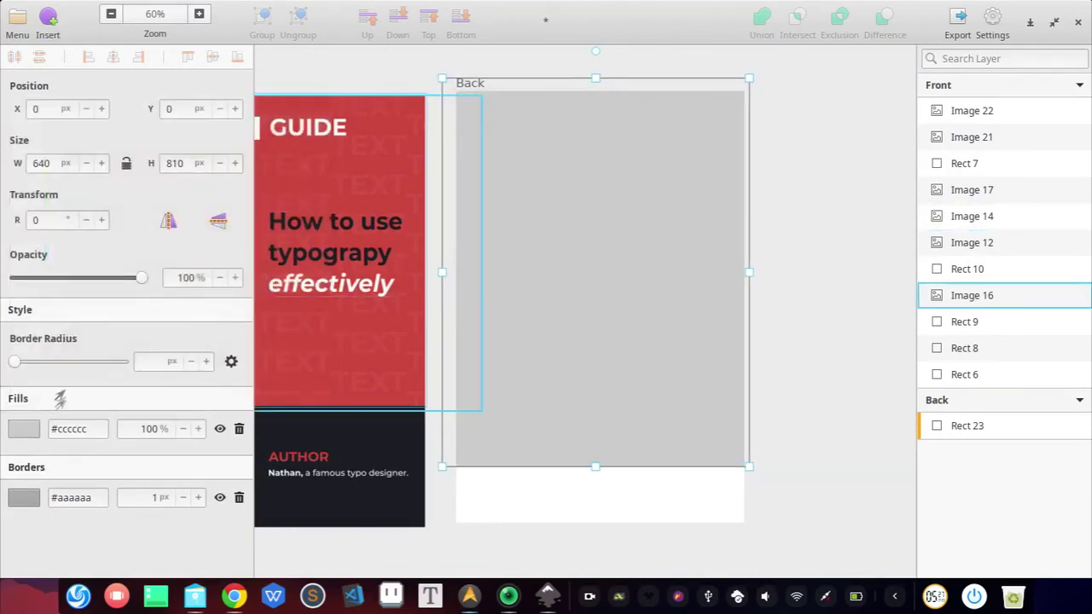
triple_click(86, 429)
type("#CF483E")
left_click_drag(583, 449, 585, 401)
left_click(573, 446)
left_click(555, 366)
Draw a second rectangle about 676 × 259 px covering the lower strip of the Back artboard
key("r")
mouse_move(449, 529)
left_mouse_down()
mouse_move(643, 417)
mouse_move(633, 478)
left_mouse_up()
left_click_drag(540, 528, 540, 406)
left_click_drag(633, 467, 772, 467)
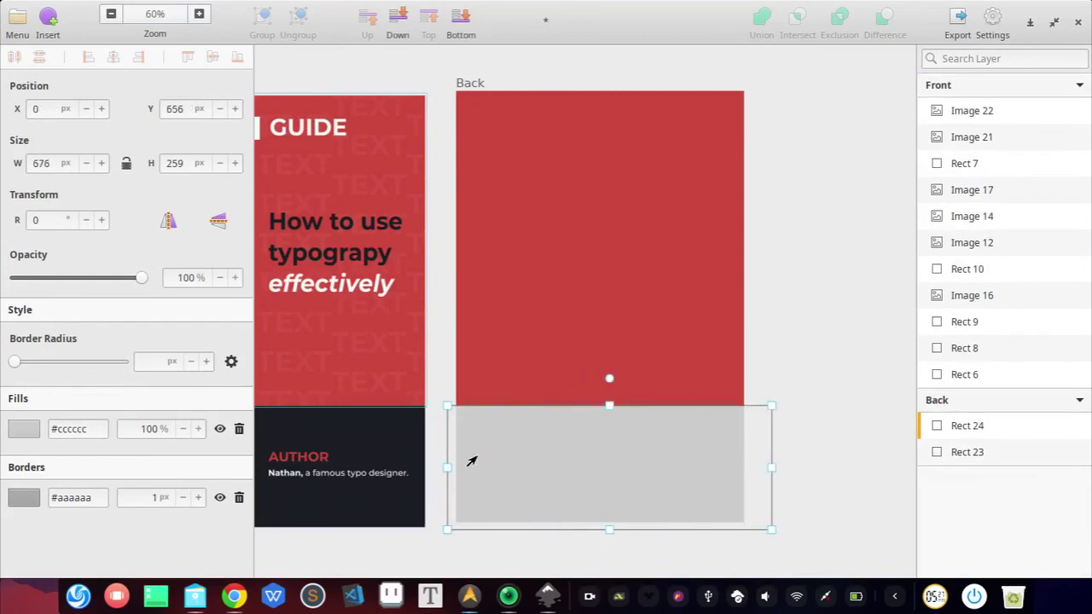
Fill the lower rectangle of the Back artboard with #1c1d24 and remove its border
triple_click(69, 429)
key("ctrl+v")
left_click(660, 338)
left_click(499, 464)
left_click(239, 501)
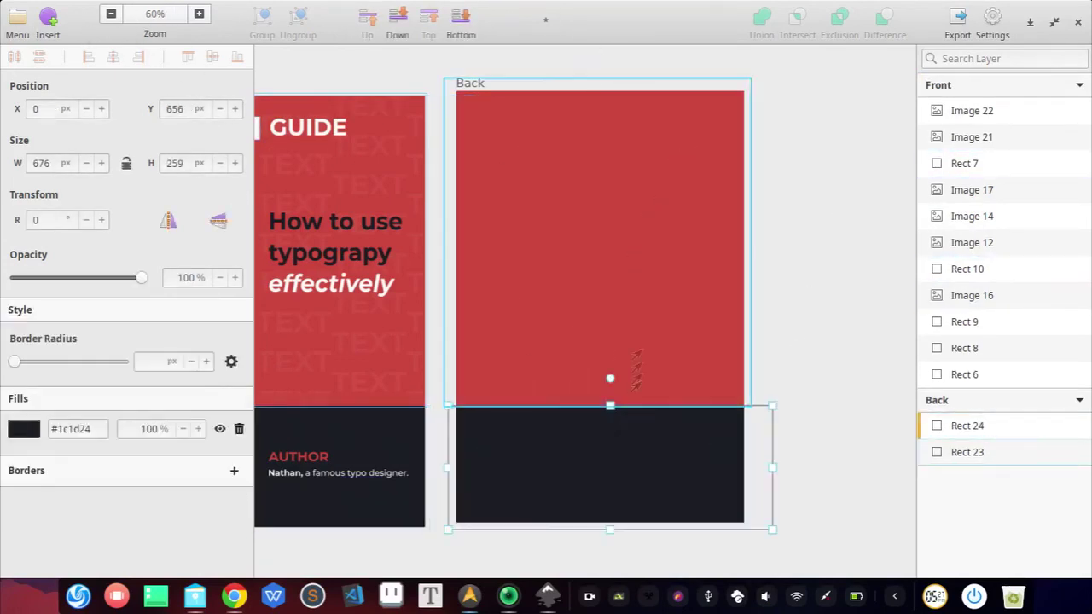
Import PATTERN.PNG from the desktop folder into the Back artboard
left_click(633, 326)
key("i")
left_click(414, 211)
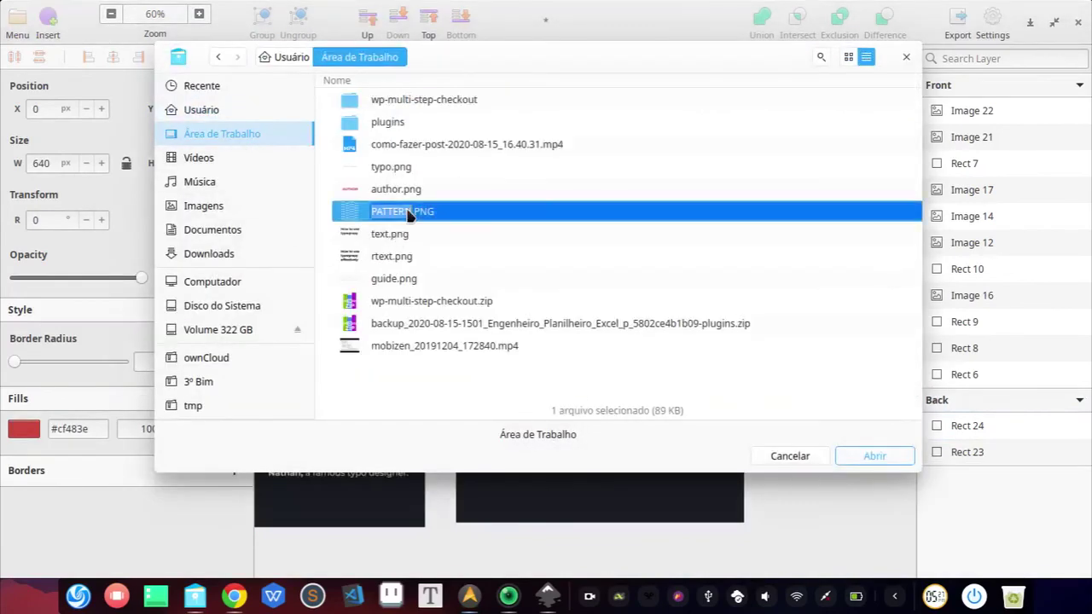
double_click(415, 212)
Place the TEXT pattern over the whole Back artboard and lower its opacity to 4%
left_click_drag(627, 340, 637, 350)
scroll(627, 337, "up", 5)
left_click_drag(620, 331, 644, 340)
left_click_drag(140, 278, 13, 281)
left_click_drag(618, 286, 607, 315)
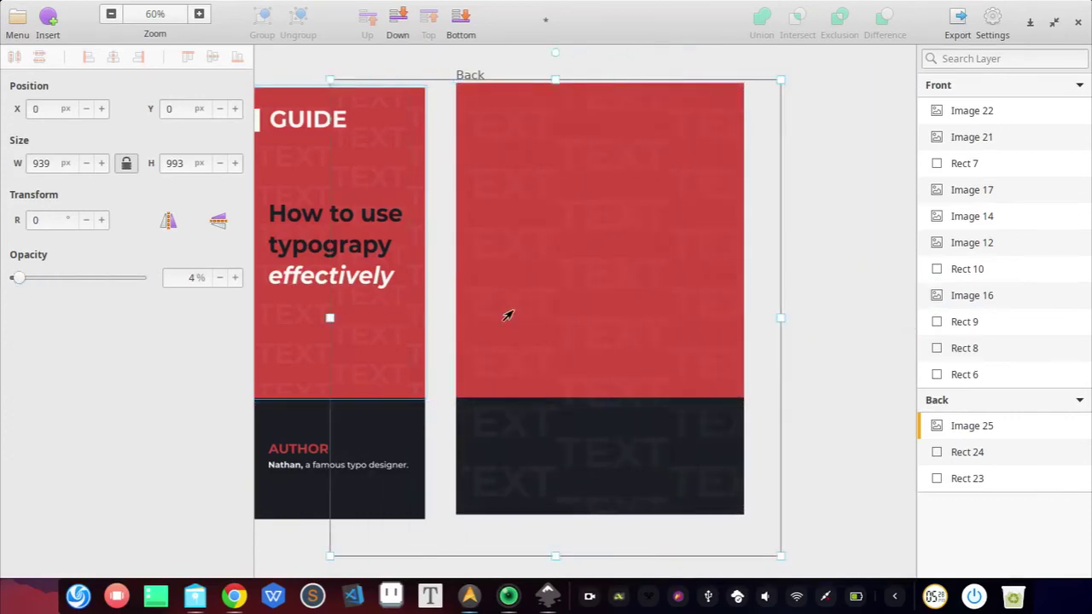
Shift the TEXT pattern slightly on the Back artboard and flip it horizontally
left_click_drag(499, 310, 506, 308)
left_click(168, 221)
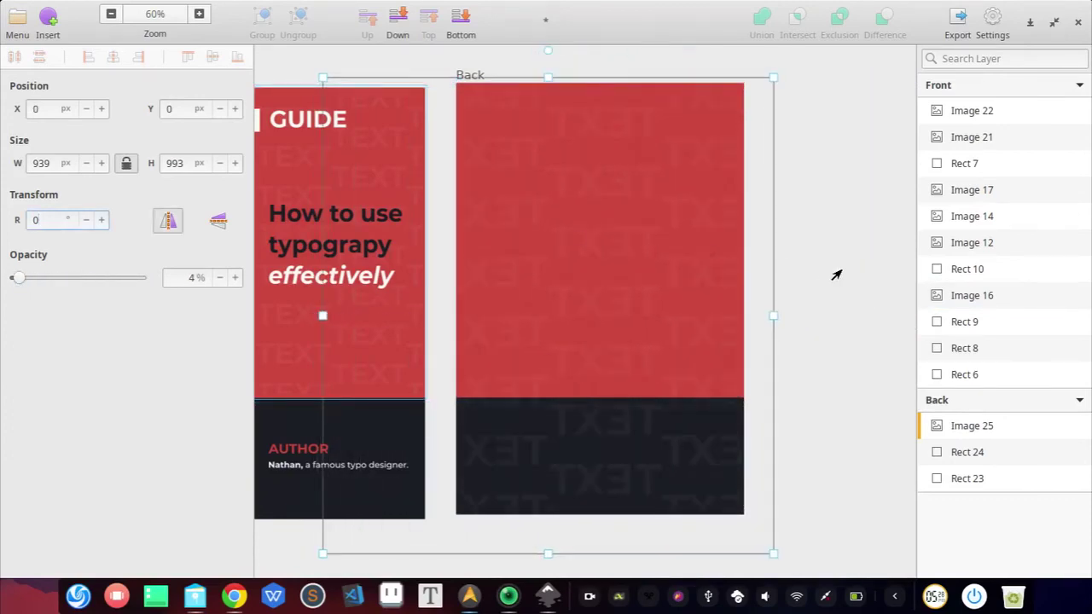
scroll(790, 329, "down", 3)
scroll(740, 288, "up", 5)
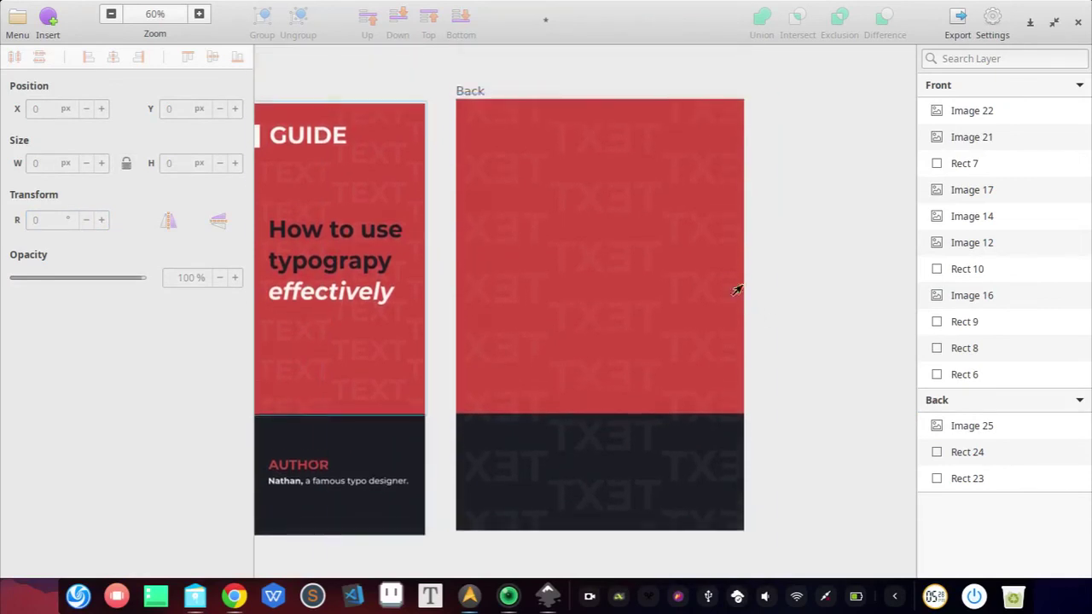
Try to export the Front and Back artboards with the Export Artboards option
scroll(687, 281, "down", 5)
scroll(585, 313, "up", 4)
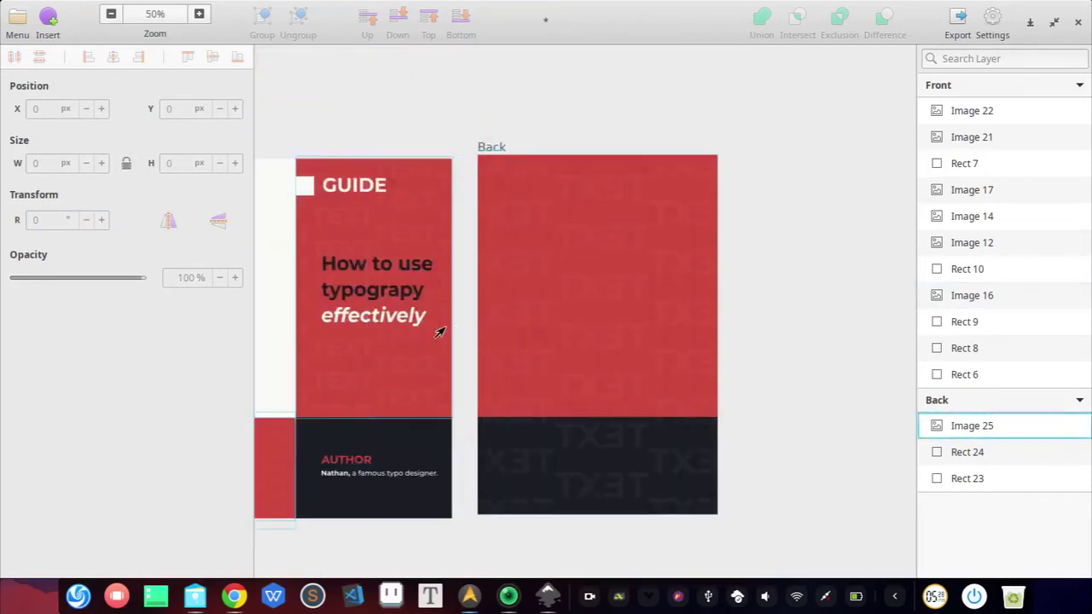
left_click_drag(467, 352, 553, 334)
left_click(335, 165)
left_click(331, 114)
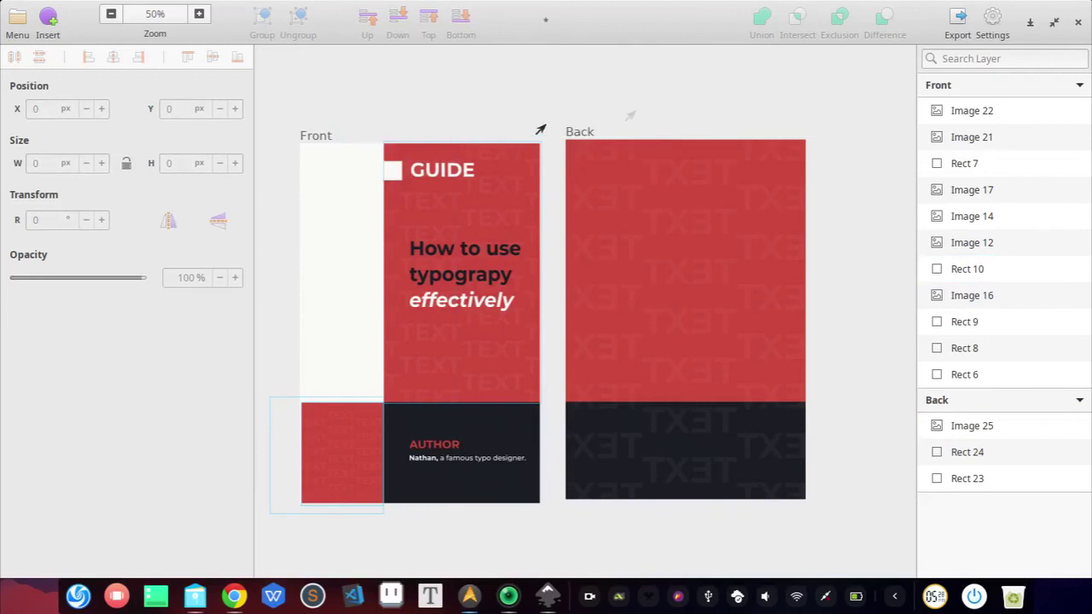
left_click(955, 20)
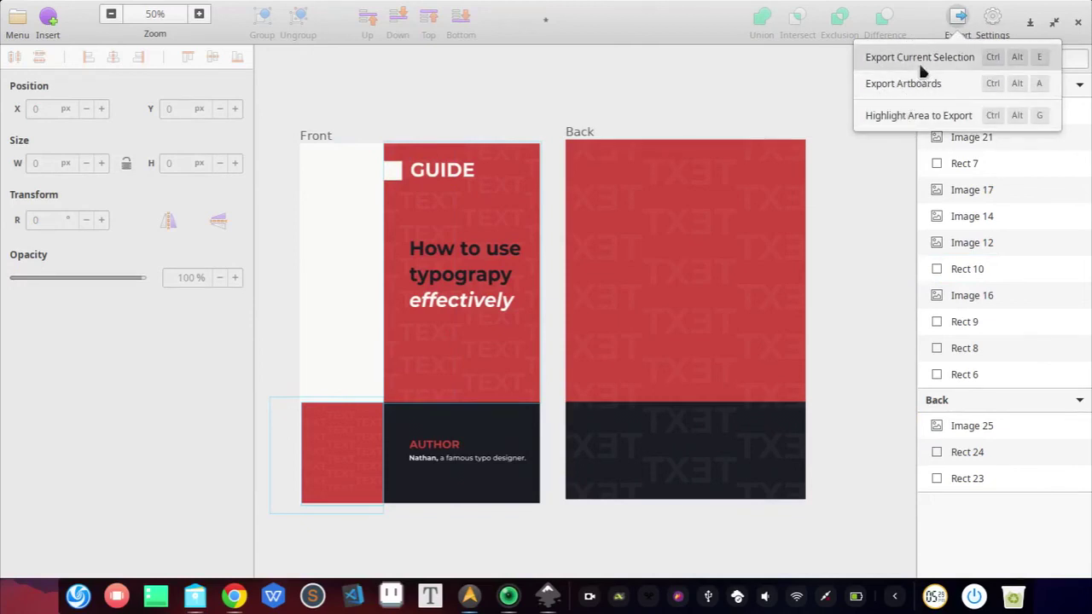
left_click(917, 84)
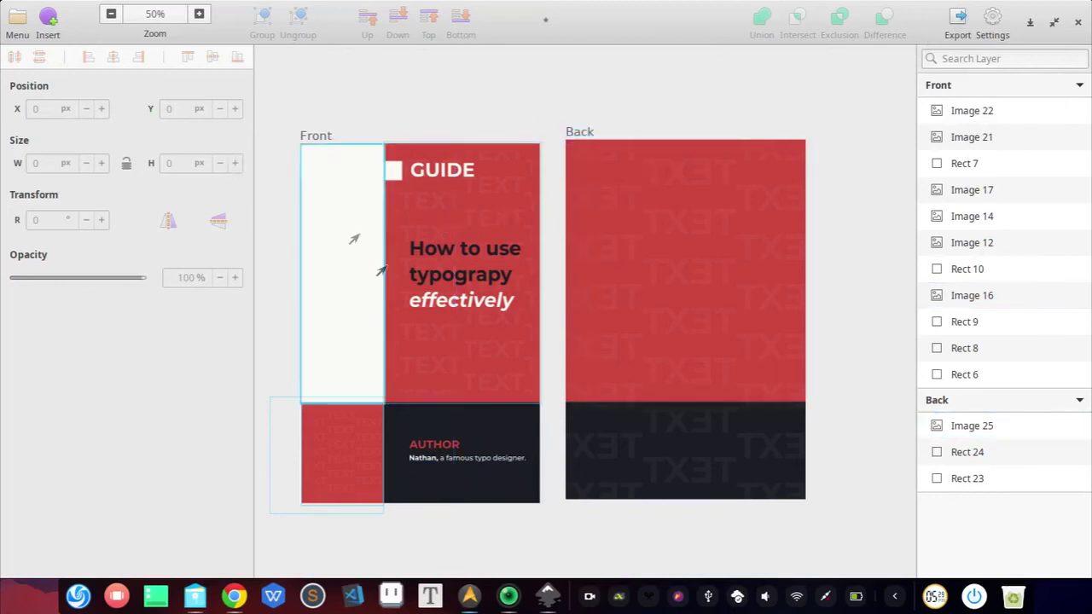
Highlight the front cover as the area to export
left_click(348, 180)
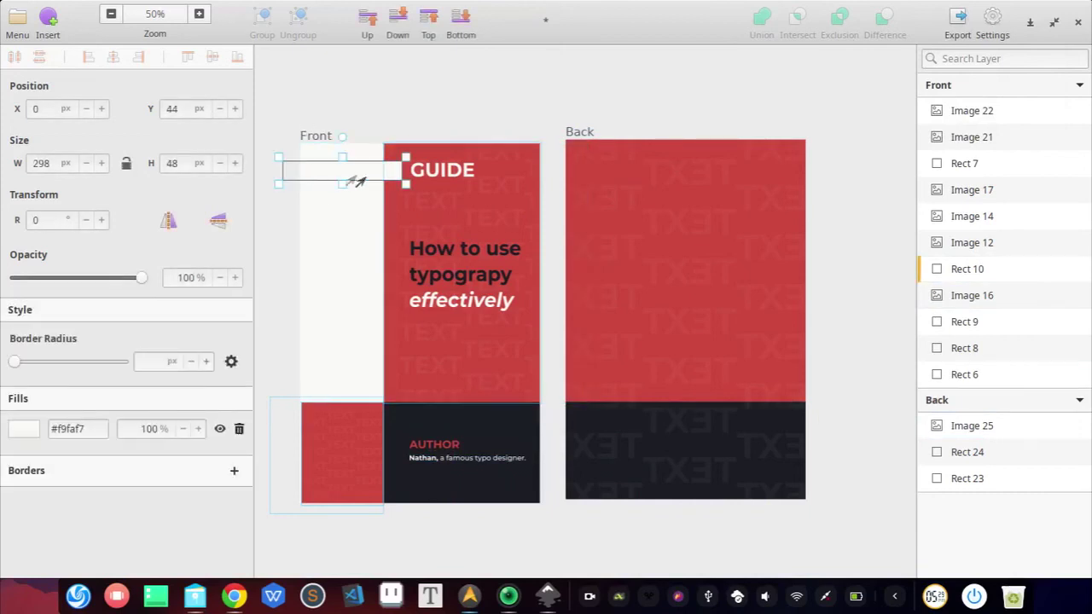
left_click(356, 122)
left_click(959, 21)
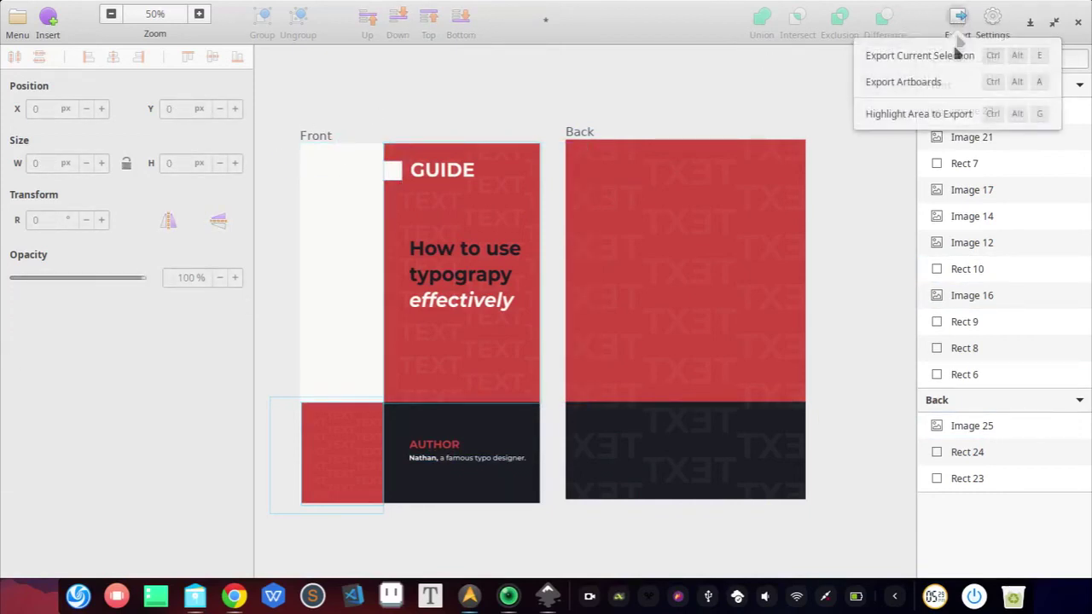
left_click(943, 123)
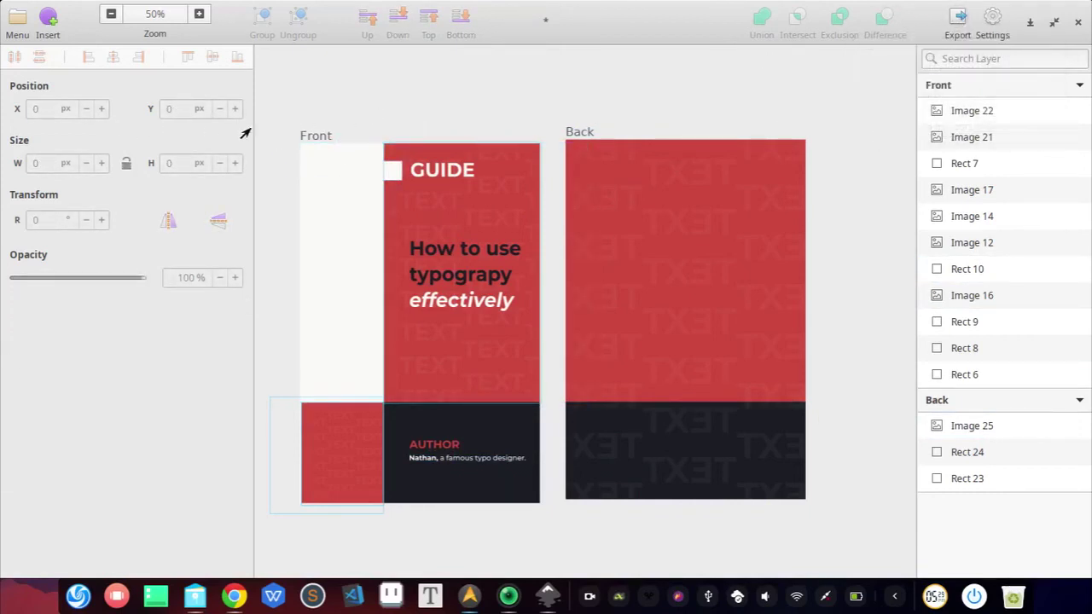
left_click_drag(399, 304, 546, 517)
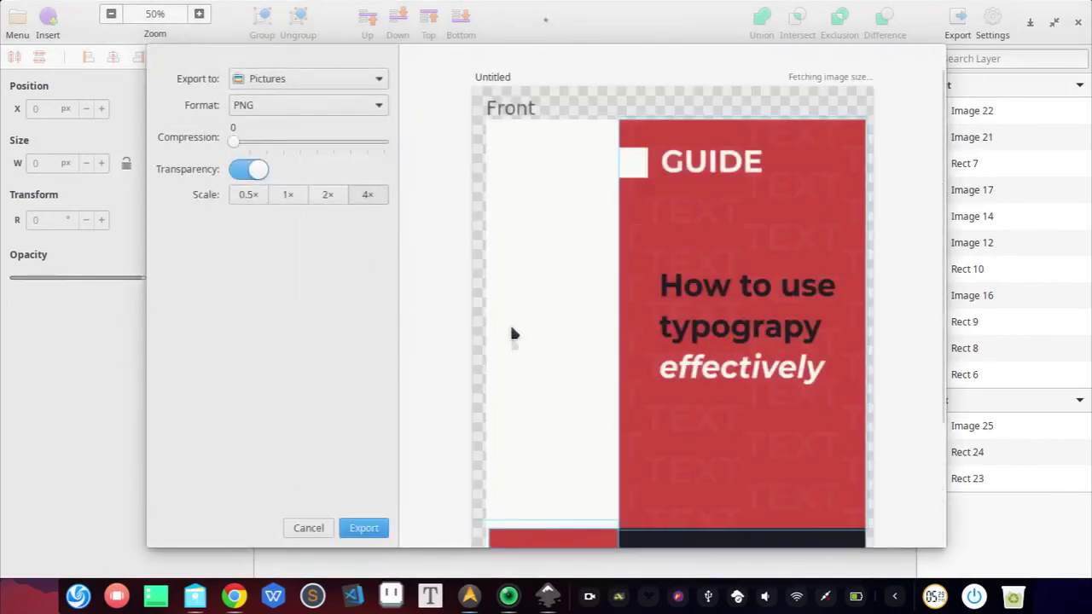